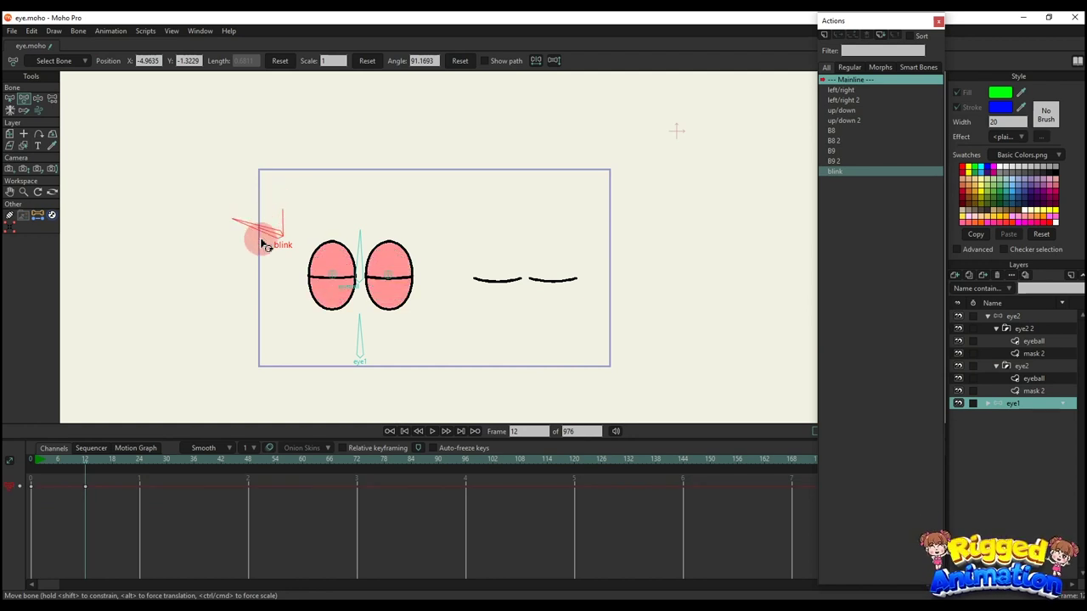
Rotate the blink bone and scrub the timeline to preview how both eyes of the finished rig open and close.
{"action": "left_click_drag", "start_coordinate": [263, 246], "coordinate": [284, 203]}
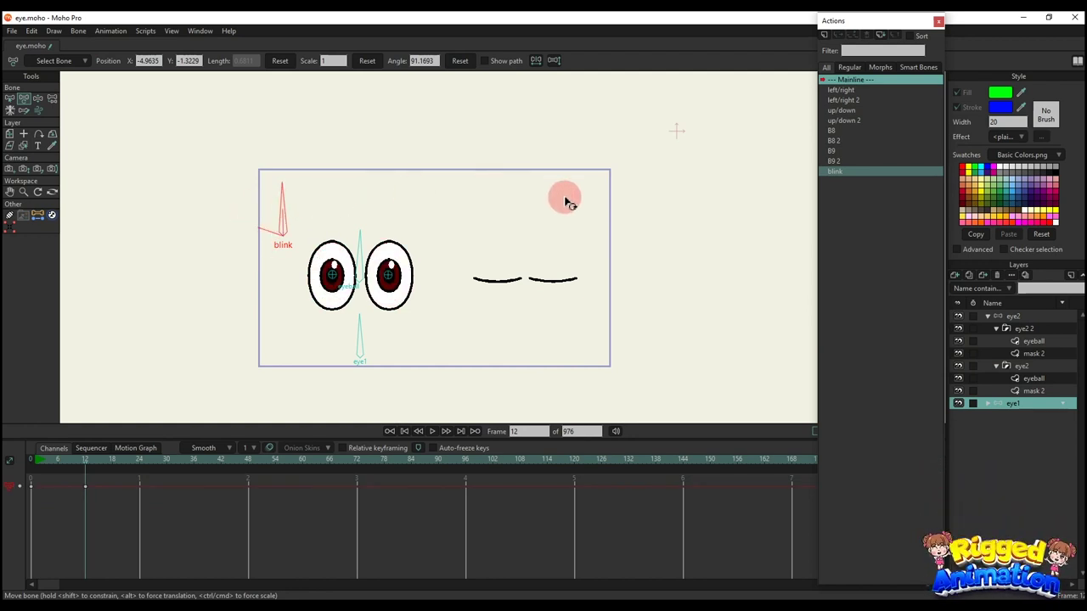
{"action": "left_click_drag", "start_coordinate": [566, 198], "coordinate": [614, 213]}
{"action": "left_click_drag", "start_coordinate": [259, 246], "coordinate": [236, 221]}
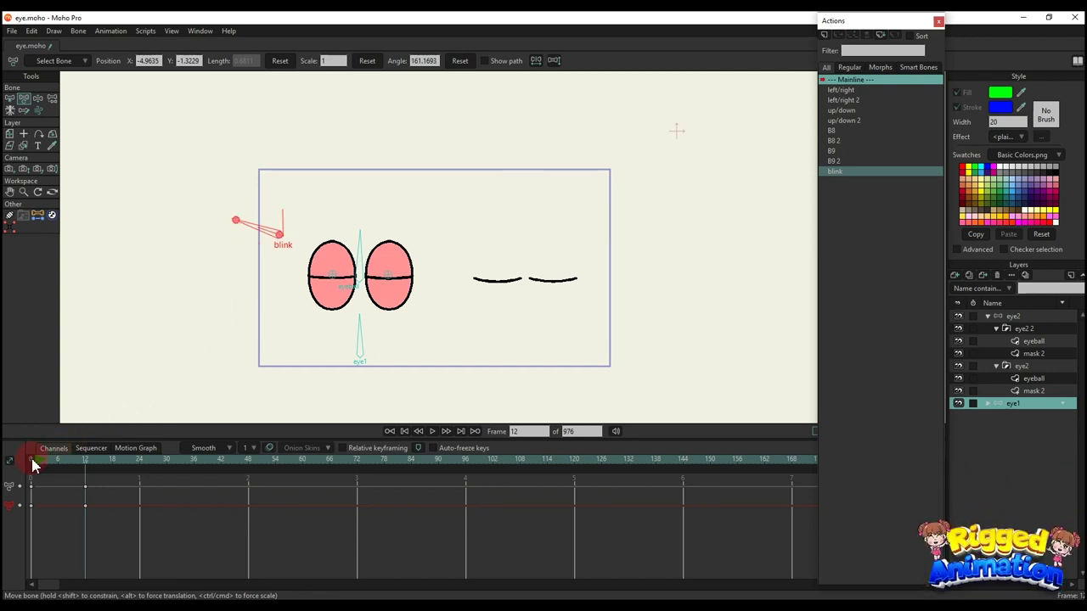
{"action": "left_click_drag", "start_coordinate": [32, 461], "coordinate": [88, 474]}
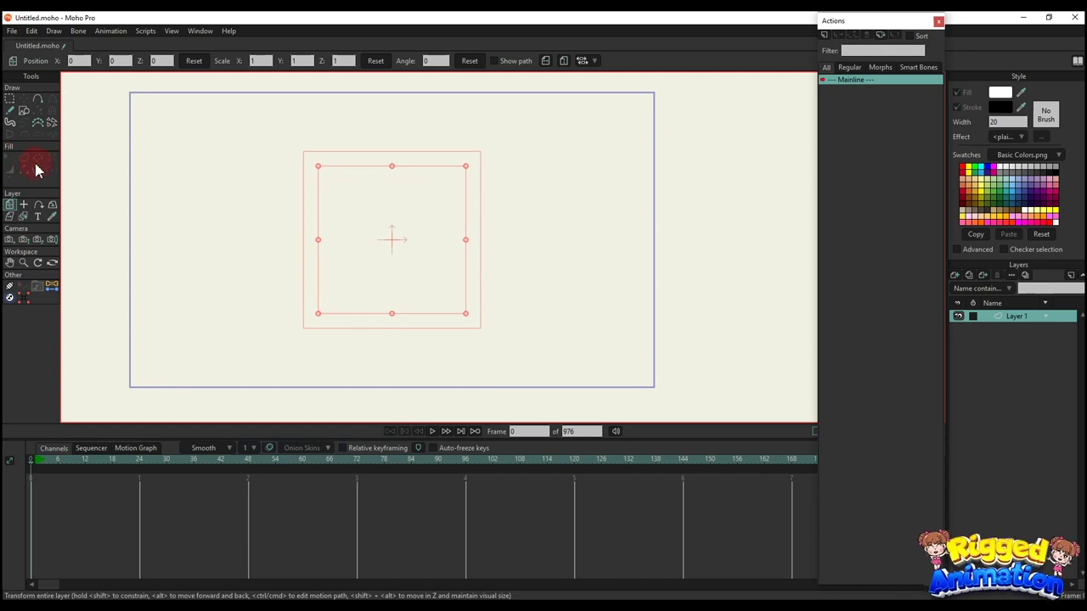
Draw a tall white oval with a black outline for the eye shape and centre it at X 0, Y 0.
{"action": "left_click", "coordinate": [24, 110]}
{"action": "left_click_drag", "start_coordinate": [356, 180], "coordinate": [402, 271]}
{"action": "key", "text": "t"}
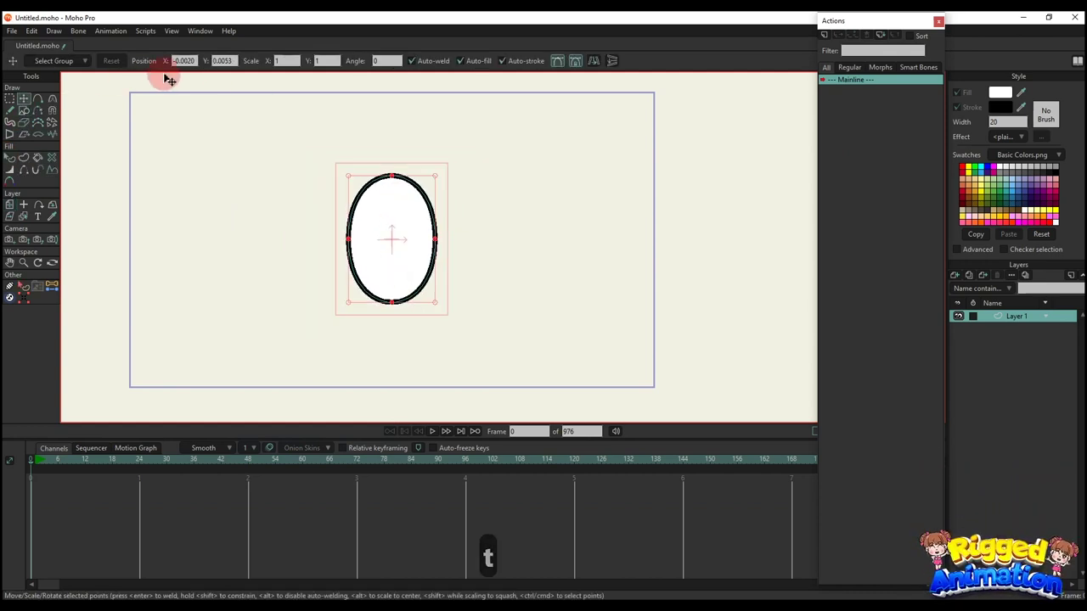
{"action": "left_click_drag", "start_coordinate": [193, 62], "coordinate": [167, 53]}
{"action": "type", "text": "0"}
{"action": "key", "text": "Tab"}
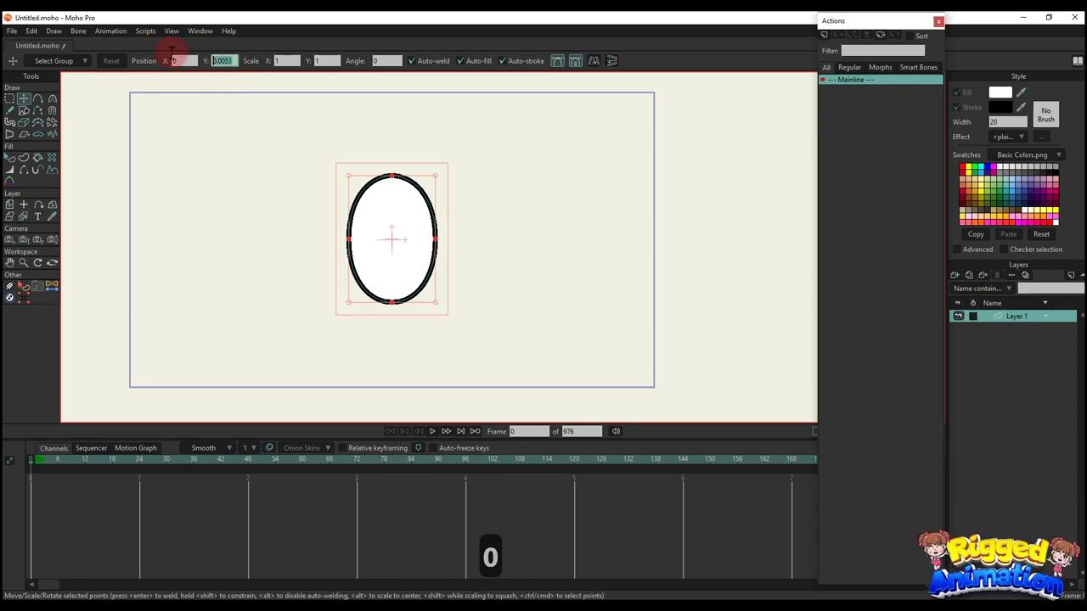
{"action": "type", "text": "0"}
{"action": "key", "text": "Return"}
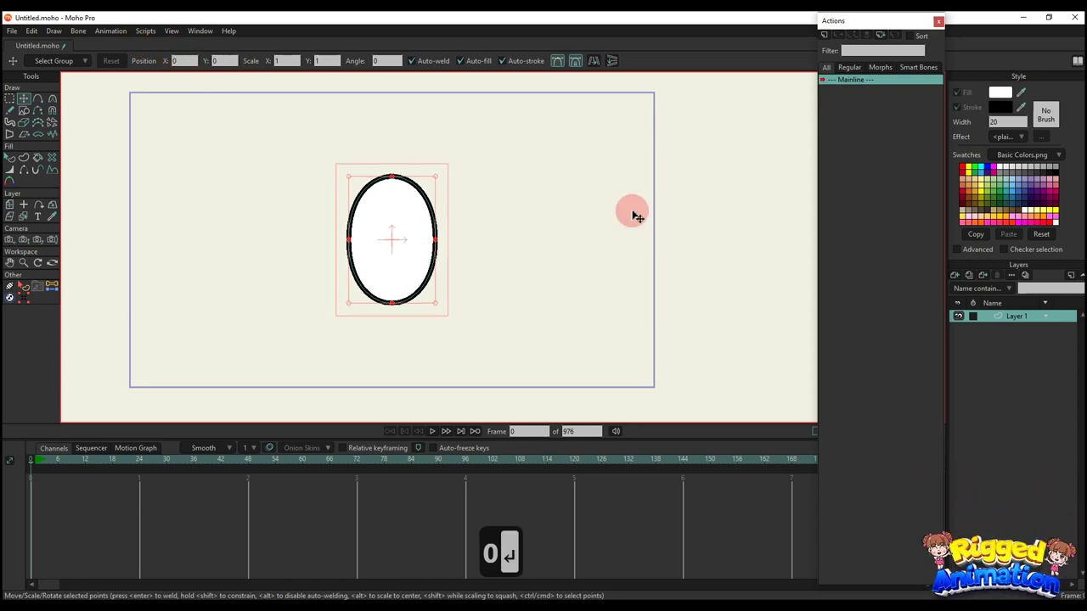
Add a new vector layer and draw a smaller oval for the iris inside the eye shape.
{"action": "left_click", "coordinate": [955, 275]}
{"action": "left_click", "coordinate": [972, 297]}
{"action": "left_click", "coordinate": [23, 112]}
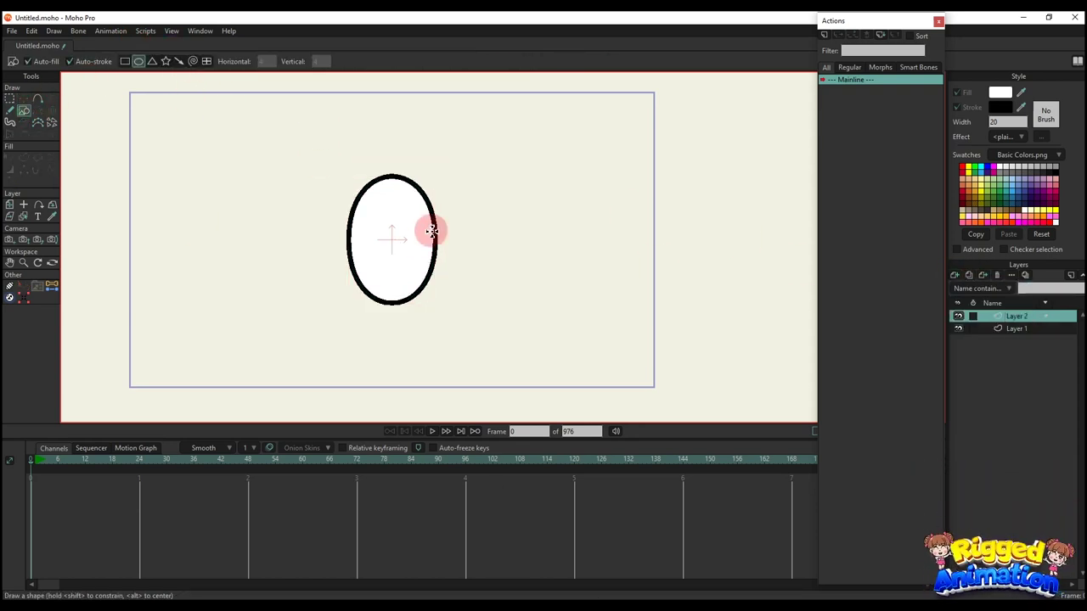
{"action": "scroll", "coordinate": [408, 229], "scroll_direction": "up", "scroll_amount": 2}
{"action": "mouse_move", "coordinate": [386, 246]}
{"action": "left_mouse_down"}
{"action": "mouse_move", "coordinate": [434, 308]}
{"action": "mouse_move", "coordinate": [391, 260]}
{"action": "left_mouse_up"}
Centre the iris oval in the eye by setting its position to X 0, Y 0.
{"action": "key", "text": "t"}
{"action": "left_click", "coordinate": [194, 62]}
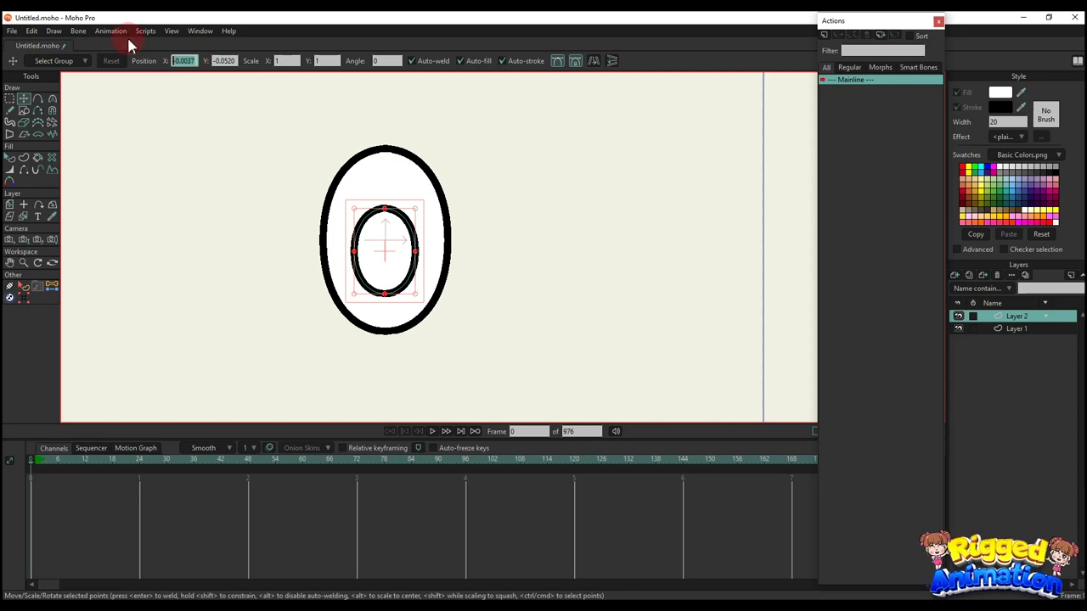
{"action": "type", "text": "0"}
{"action": "key", "text": "Return"}
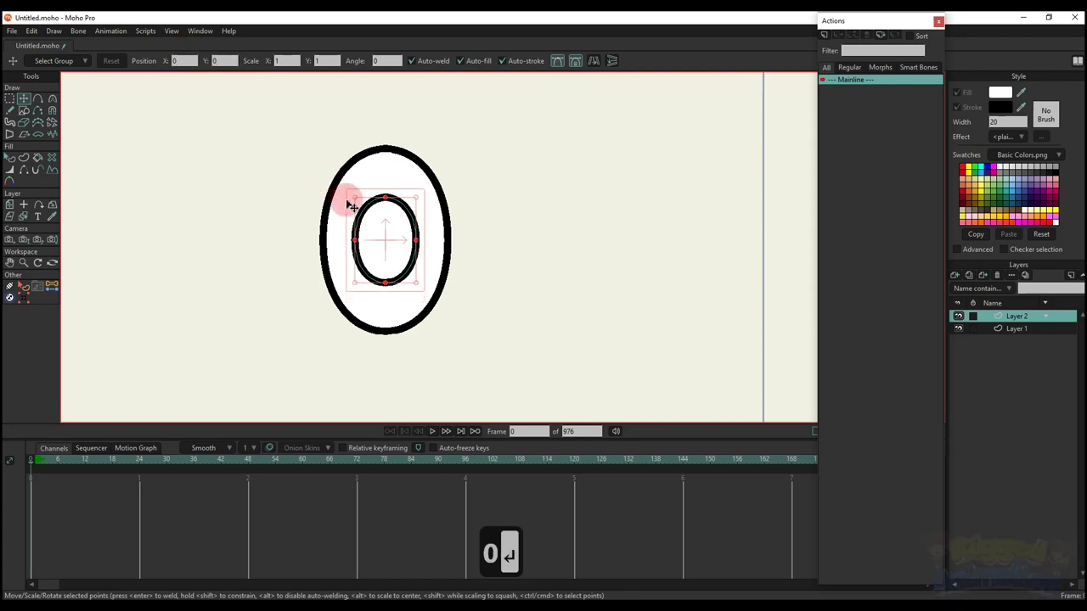
Fill the iris oval with a dark red colour.
{"action": "left_click", "coordinate": [385, 253]}
{"action": "key", "text": "q"}
{"action": "left_click", "coordinate": [1000, 95]}
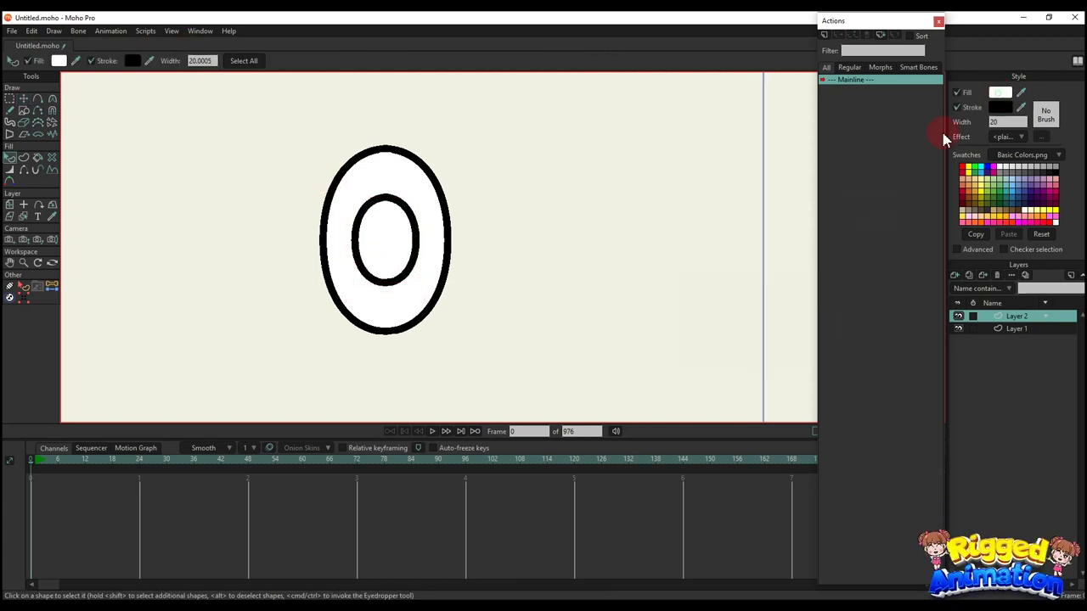
{"action": "left_click_drag", "start_coordinate": [791, 282], "coordinate": [810, 299]}
{"action": "left_click", "coordinate": [845, 362]}
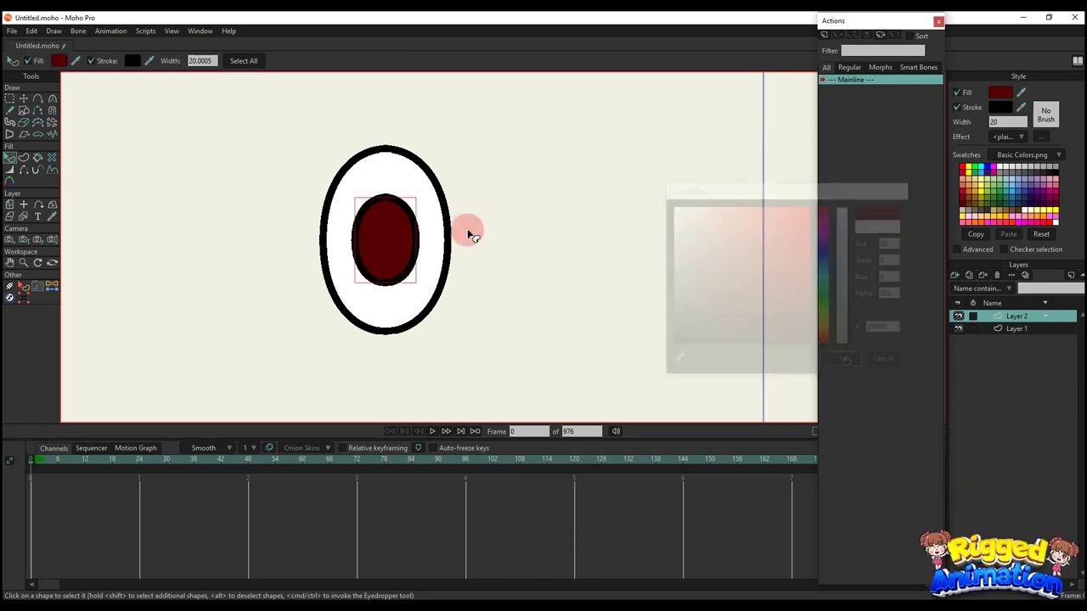
Duplicate the iris oval, scale the copy down about its centre as the pupil, and fill it black.
{"action": "key", "text": "t"}
{"action": "key", "text": "ctrl+c"}
{"action": "key", "text": "ctrl+v"}
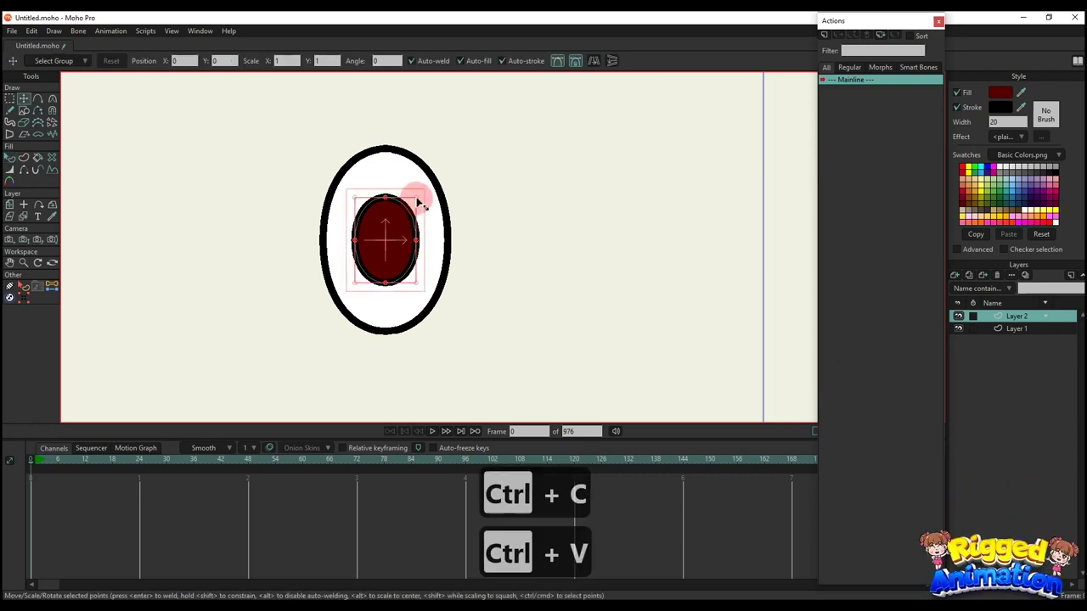
{"action": "left_click_drag", "start_coordinate": [416, 198], "coordinate": [396, 217]}
{"action": "key", "text": "q"}
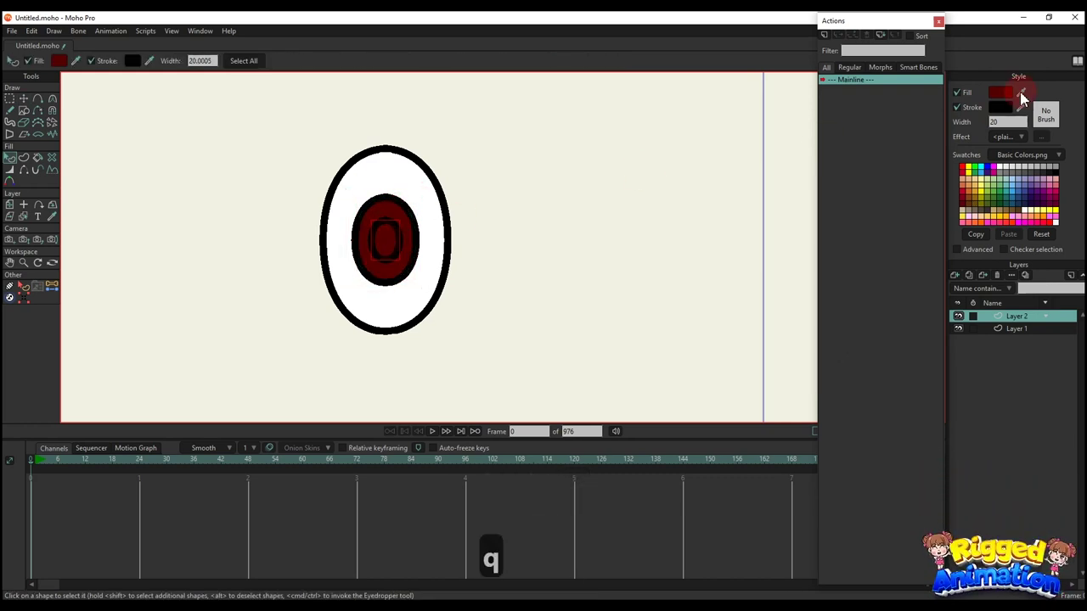
{"action": "left_click_drag", "start_coordinate": [1022, 94], "coordinate": [1002, 108]}
Duplicate the pupil and place a smaller copy near the upper right of the iris as a highlight.
{"action": "key", "text": "t"}
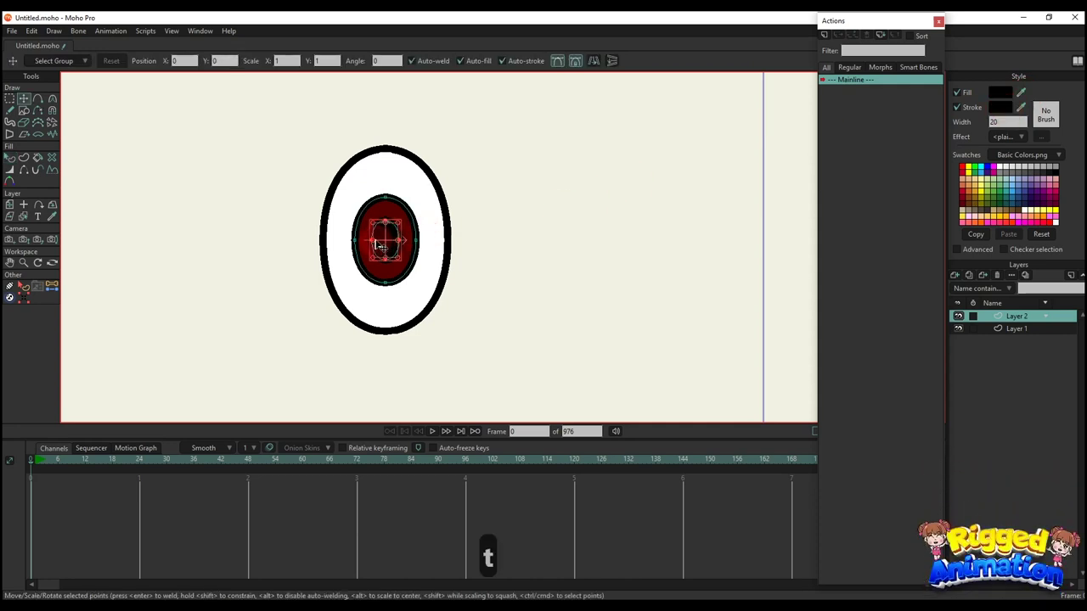
{"action": "key", "text": "ctrl+c"}
{"action": "key", "text": "ctrl+v"}
{"action": "left_click_drag", "start_coordinate": [392, 219], "coordinate": [409, 199]}
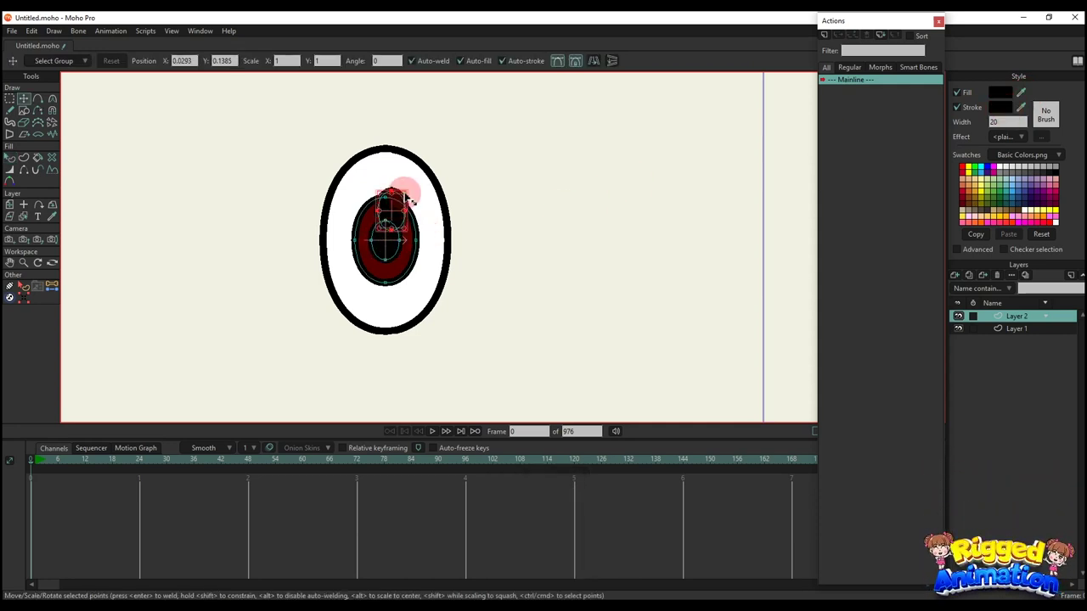
Fill the highlight shape with white and turn off its outline.
{"action": "key", "text": "q"}
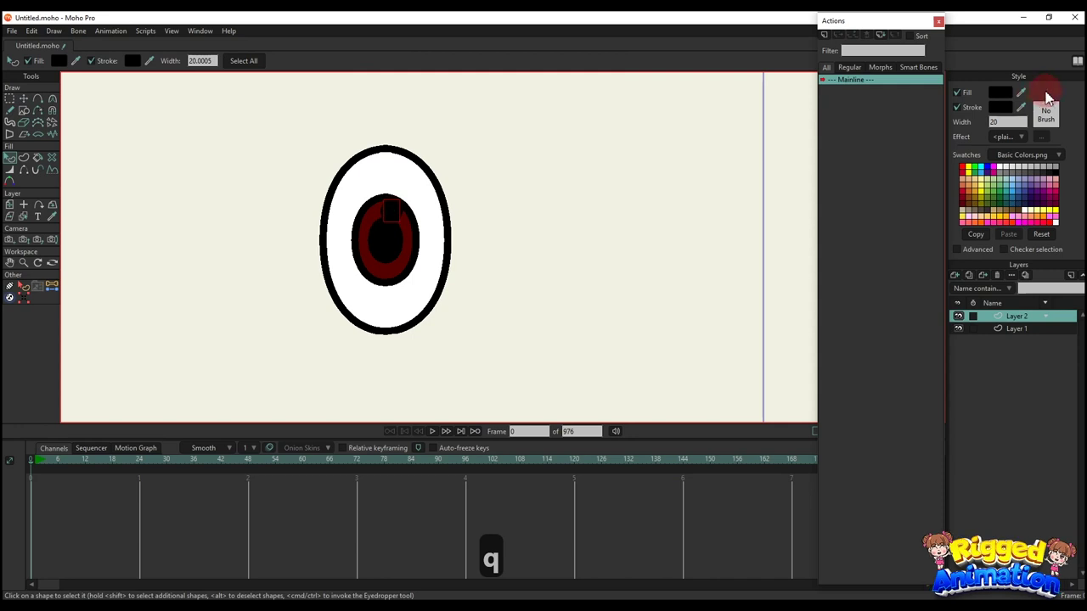
{"action": "left_click", "coordinate": [956, 91]}
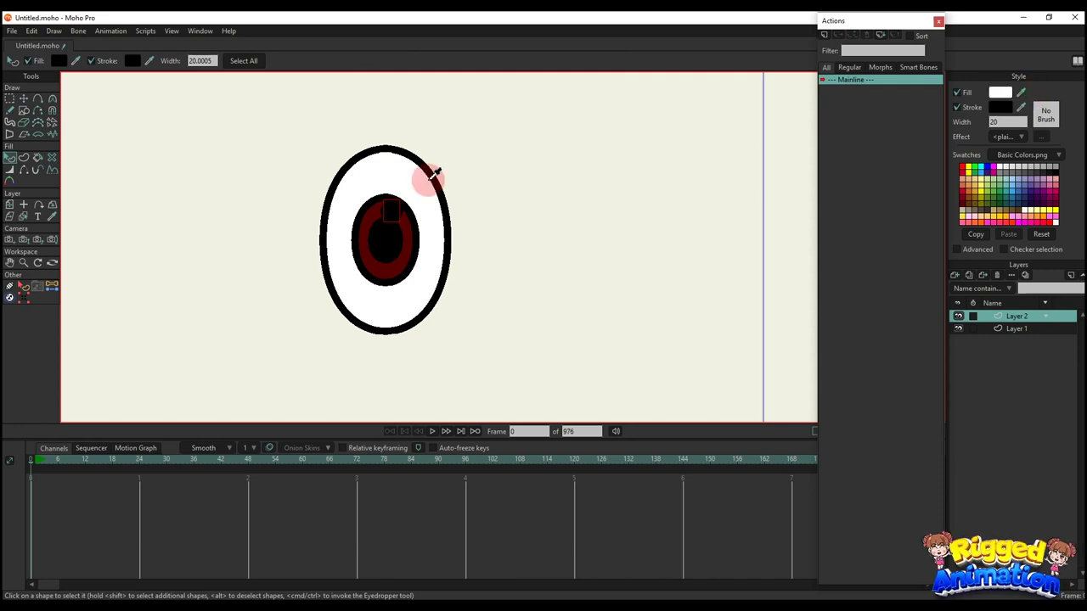
{"action": "left_click", "coordinate": [958, 107]}
{"action": "scroll", "coordinate": [466, 253], "scroll_direction": "down", "scroll_amount": 3}
{"action": "left_click", "coordinate": [466, 253]}
{"action": "left_click_drag", "start_coordinate": [466, 254], "coordinate": [466, 275]}
Rename the layer holding the iris and pupil as eyeball.
{"action": "left_click", "coordinate": [1017, 316]}
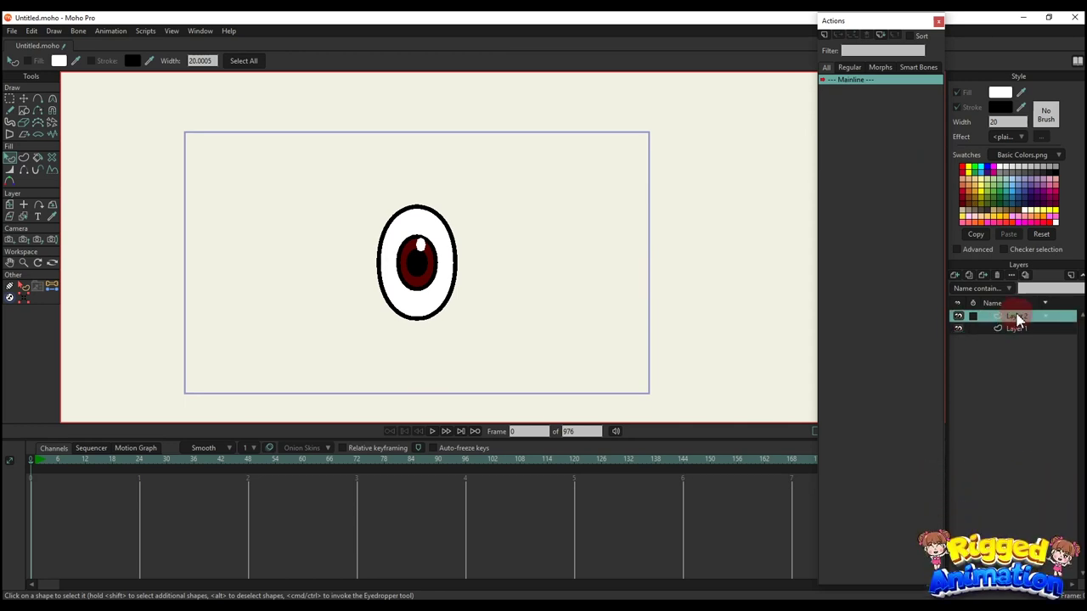
{"action": "double_click", "coordinate": [1016, 317]}
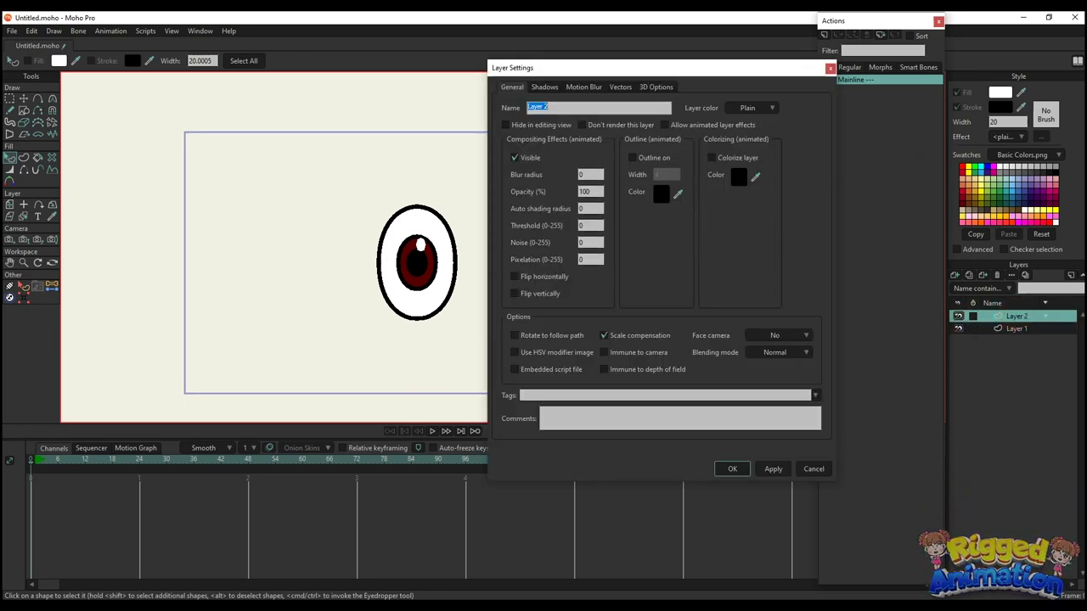
{"action": "type", "text": "eyeball"}
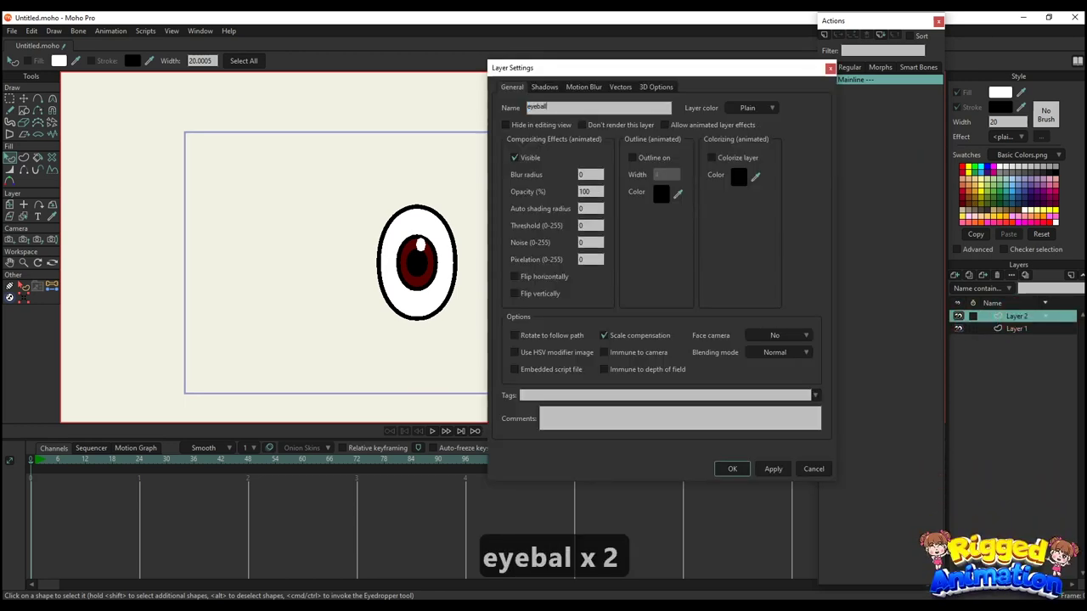
{"action": "key", "text": "Return"}
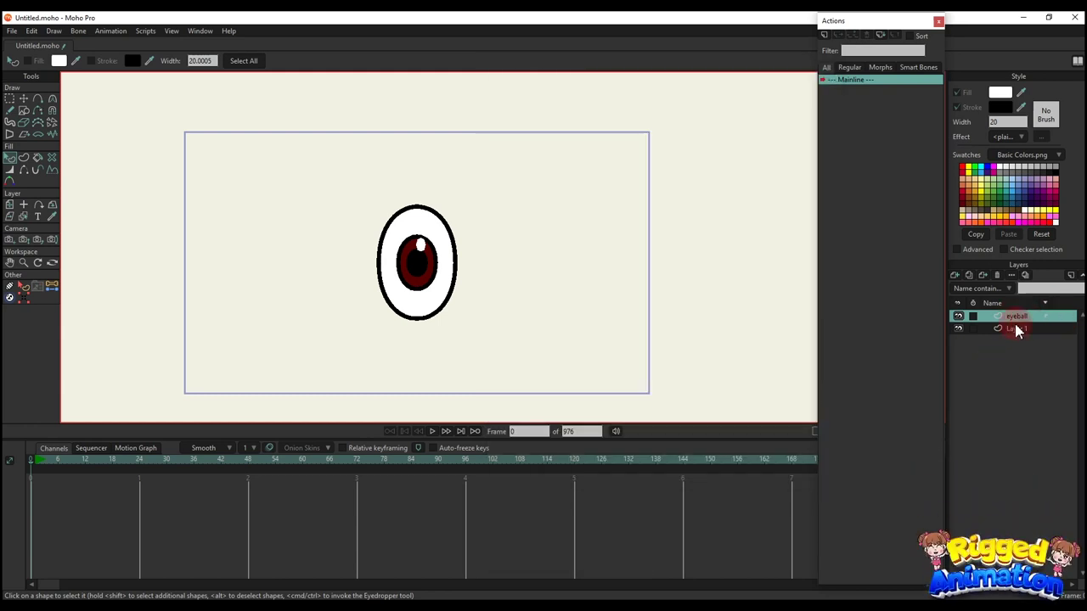
Check the visibility of the layer with the white eye shape and rename it as mask.
{"action": "left_click", "coordinate": [1017, 329]}
{"action": "left_click", "coordinate": [958, 330]}
{"action": "left_click", "coordinate": [958, 330]}
{"action": "double_click", "coordinate": [1015, 332]}
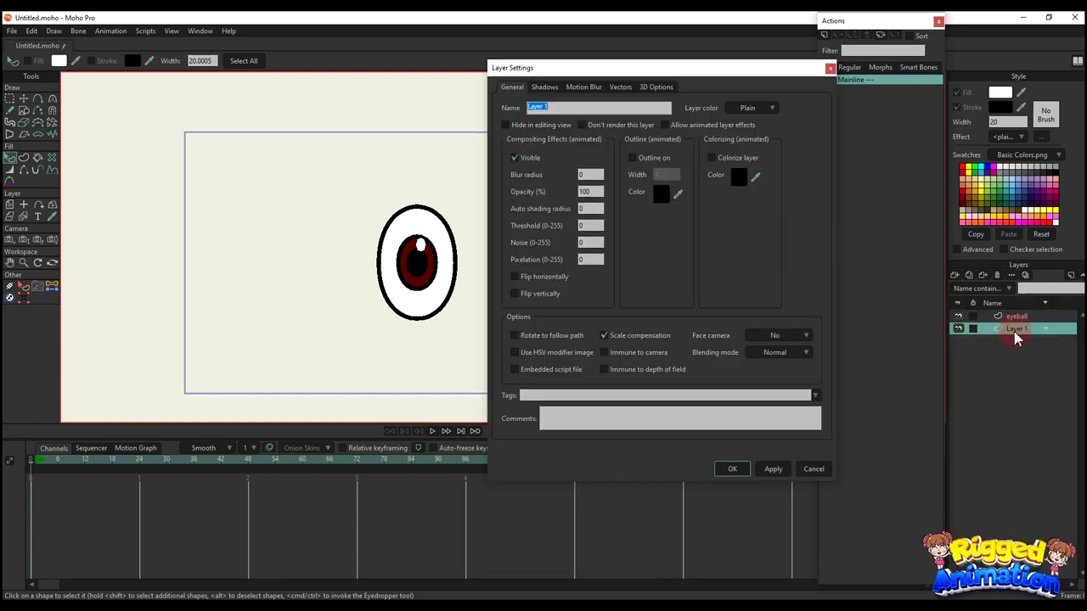
{"action": "type", "text": "mask"}
{"action": "key", "text": "Return"}
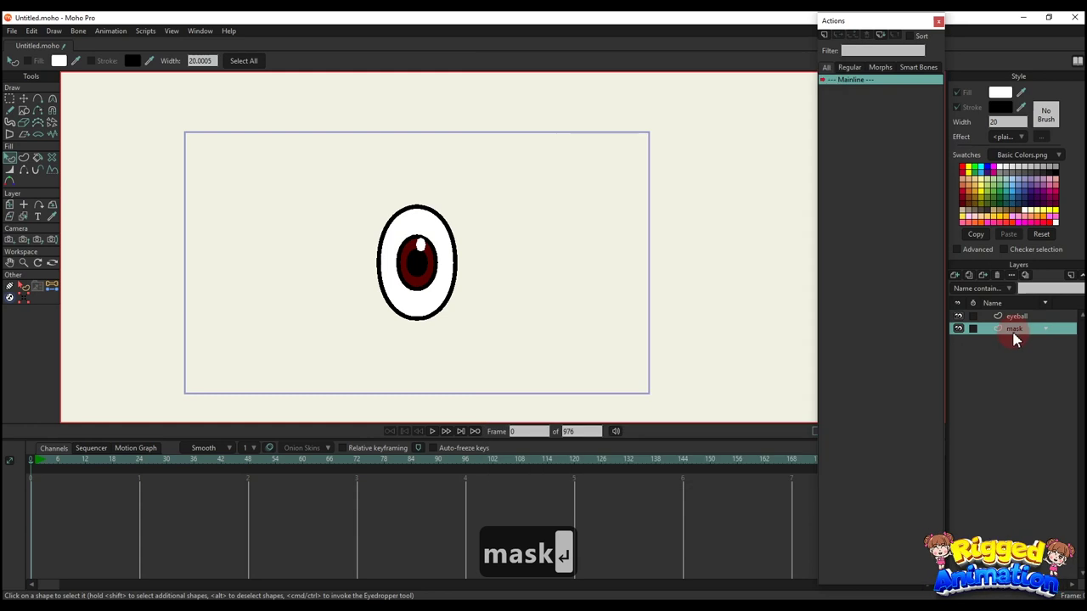
Group the eyeball and mask layers and set the group's masking to Hide all.
{"action": "right_click", "coordinate": [1019, 319]}
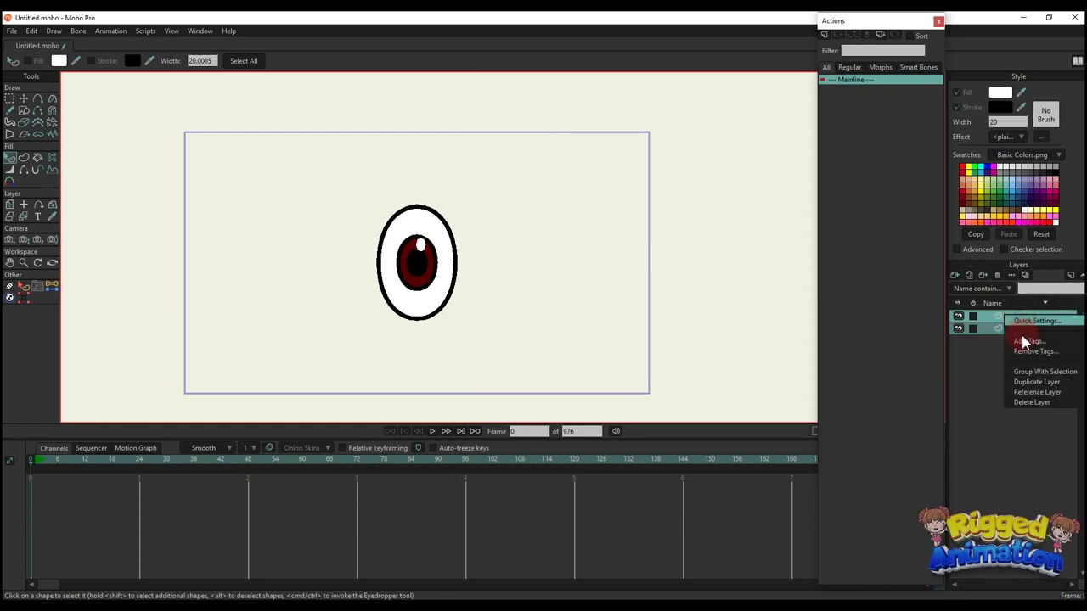
{"action": "left_click", "coordinate": [1031, 373]}
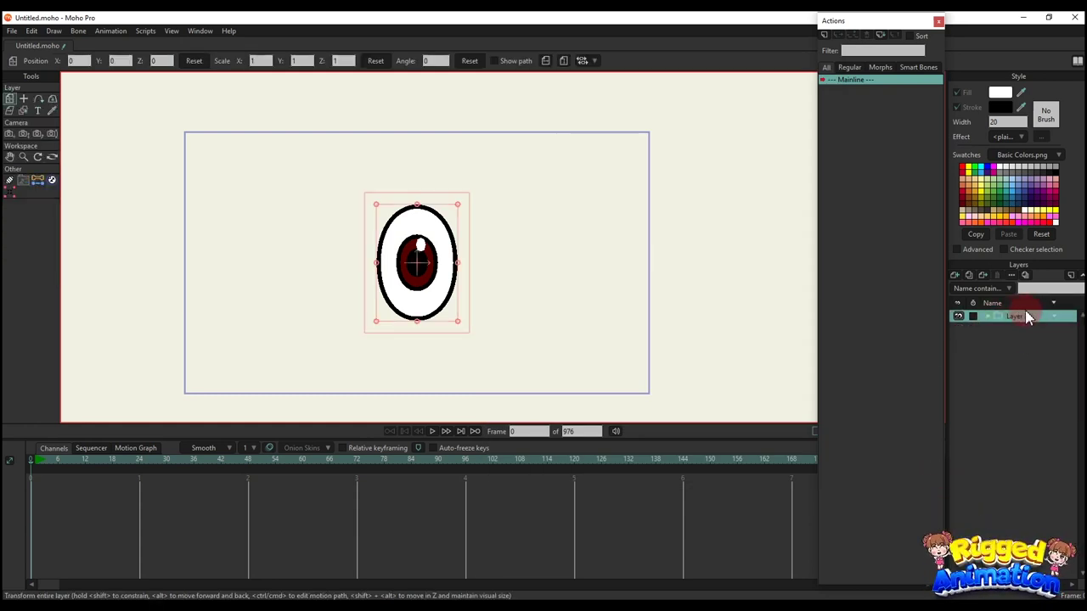
{"action": "double_click", "coordinate": [1025, 316]}
{"action": "left_click", "coordinate": [623, 88]}
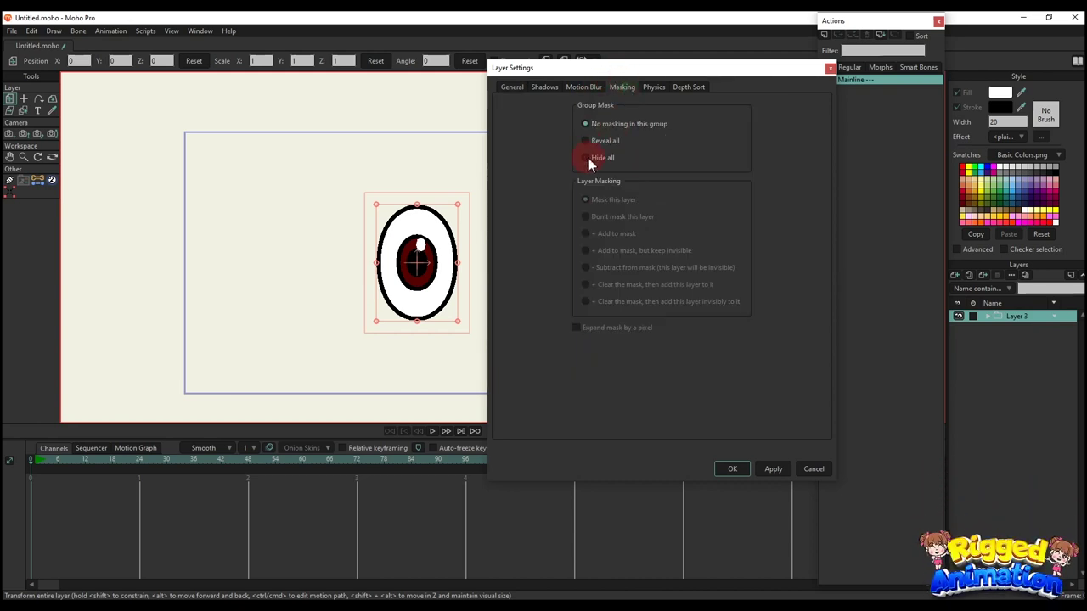
{"action": "left_click", "coordinate": [732, 469]}
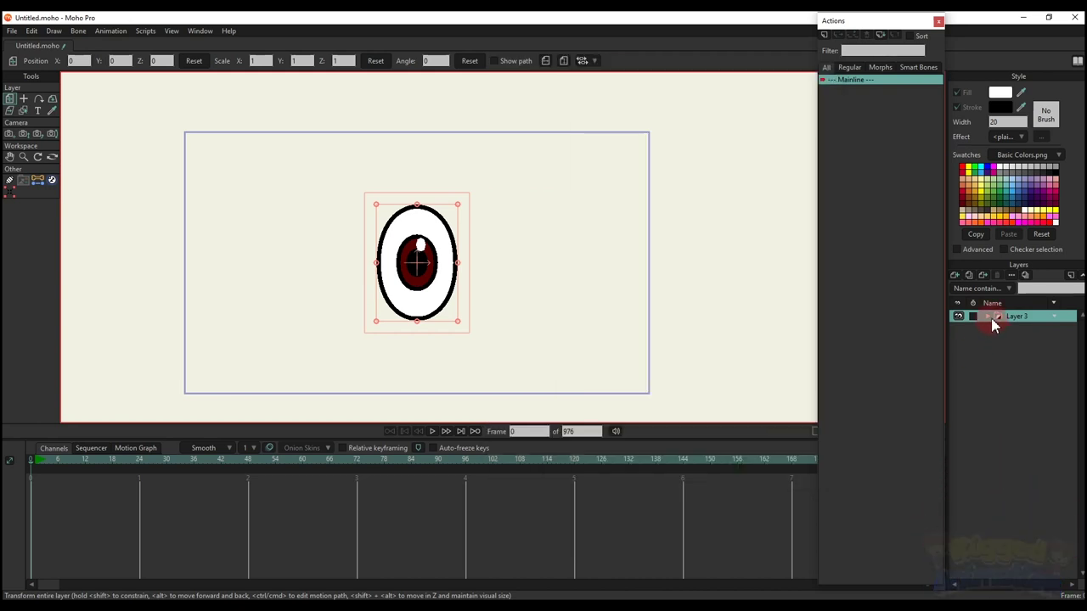
{"action": "left_click", "coordinate": [989, 316]}
At frame 5, move the eyeball layer past the right edge of the eye to check how the mask cuts it.
{"action": "left_click", "coordinate": [55, 465]}
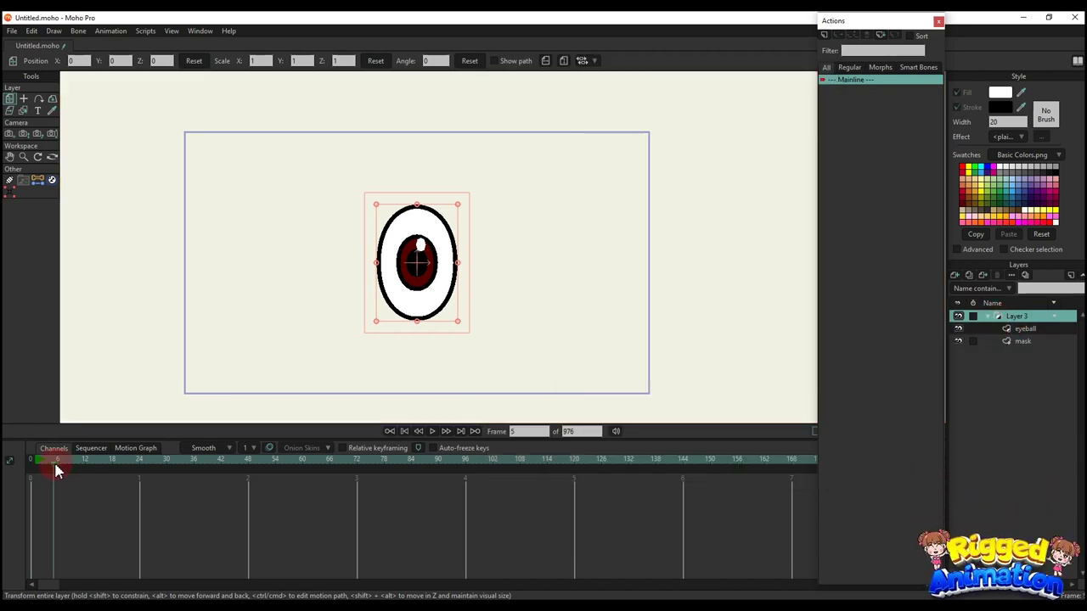
{"action": "left_click", "coordinate": [1024, 342]}
{"action": "left_click", "coordinate": [1024, 328]}
{"action": "scroll", "coordinate": [509, 272], "scroll_direction": "up", "scroll_amount": 5}
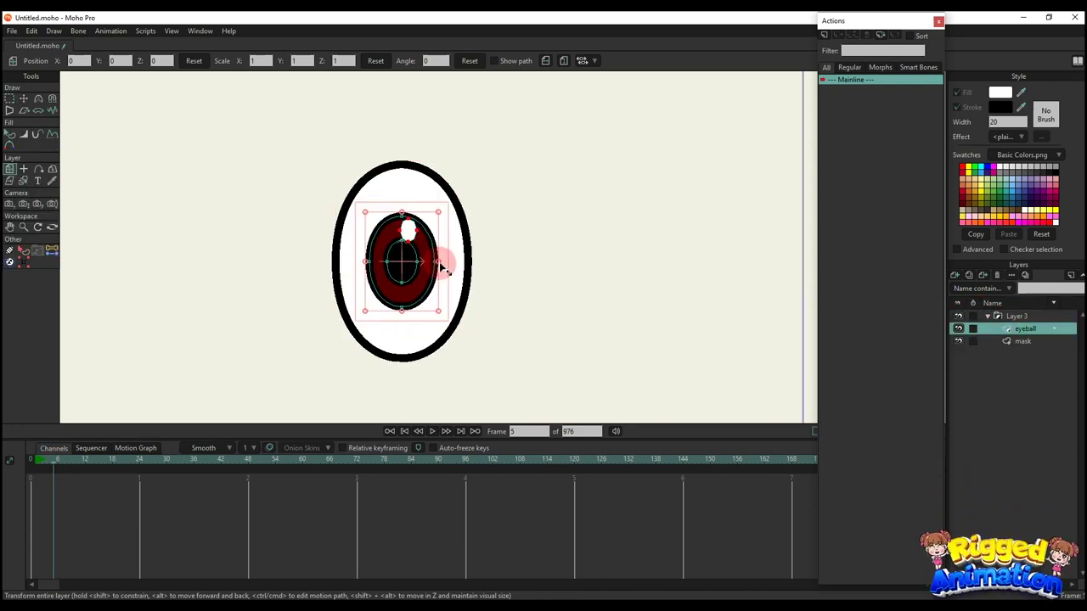
{"action": "scroll", "coordinate": [502, 264], "scroll_direction": "up", "scroll_amount": 3}
{"action": "key", "text": "q"}
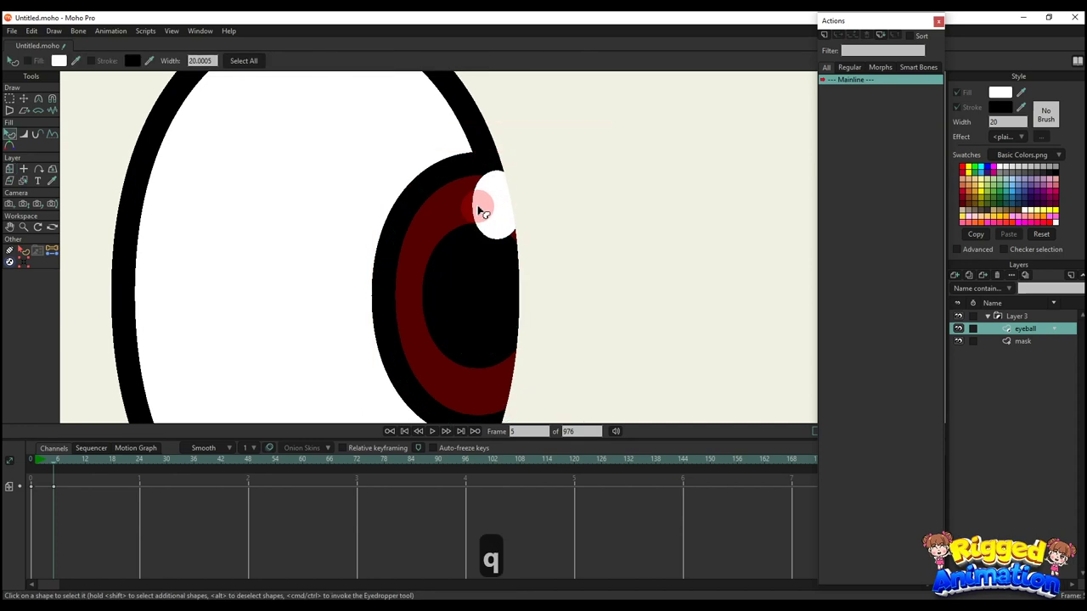
{"action": "scroll", "coordinate": [515, 355], "scroll_direction": "down", "scroll_amount": 3}
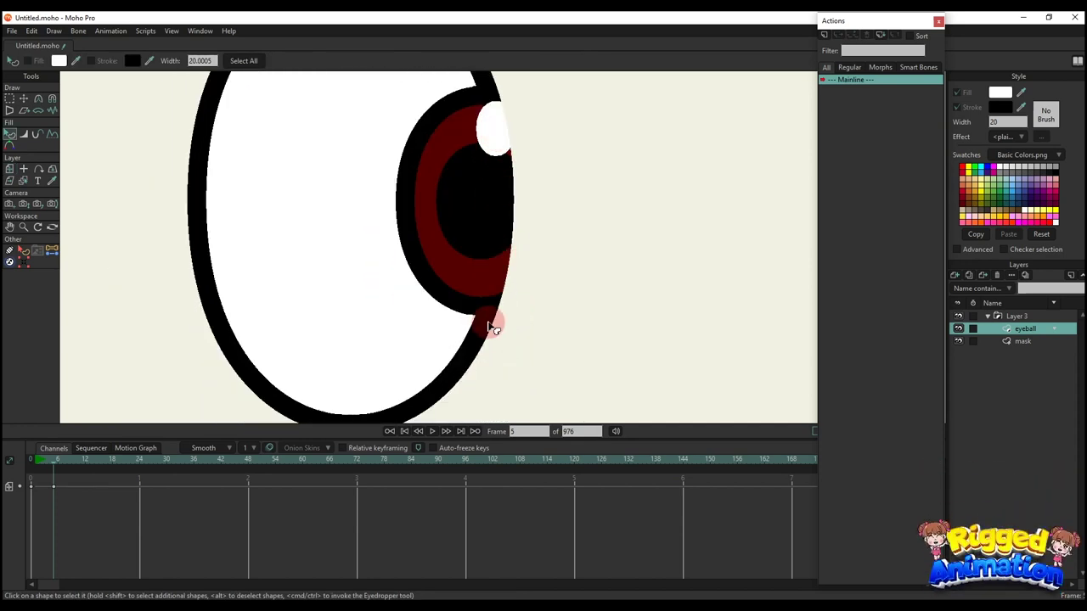
{"action": "left_click_drag", "start_coordinate": [510, 262], "coordinate": [511, 310]}
Turn on Exclude strokes in the mask layer's masking settings and check the eye's edge around the iris.
{"action": "double_click", "coordinate": [1023, 341]}
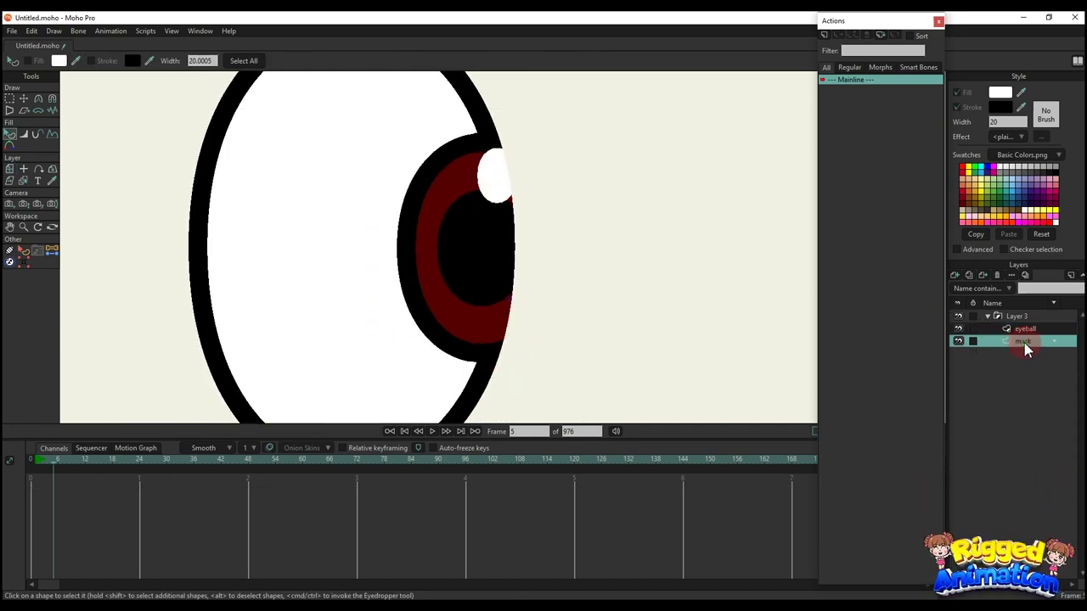
{"action": "left_click", "coordinate": [622, 87]}
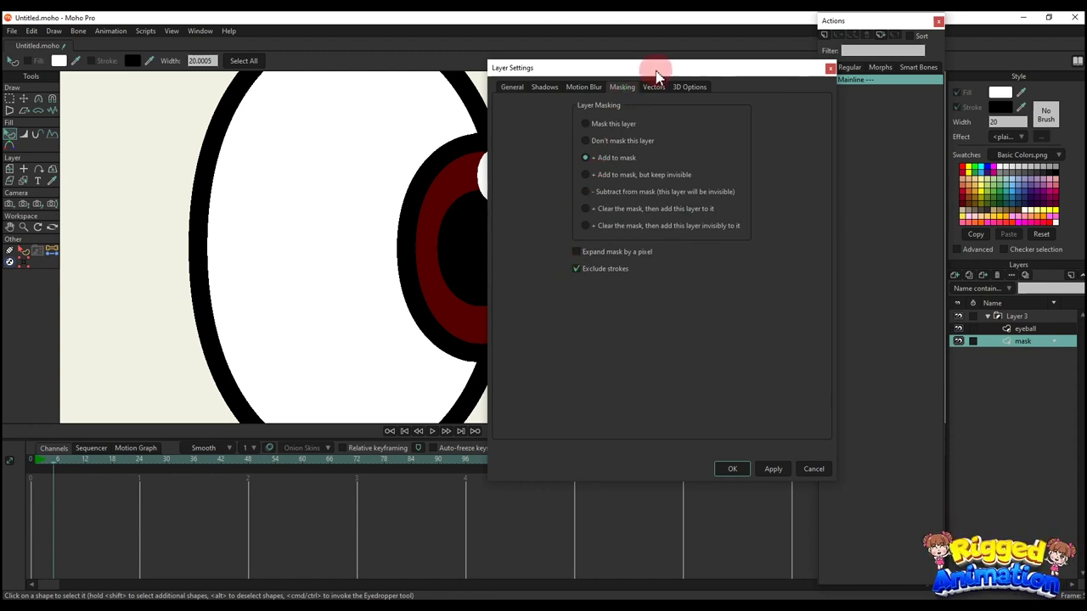
{"action": "left_click_drag", "start_coordinate": [656, 76], "coordinate": [724, 68]}
{"action": "left_click", "coordinate": [813, 463]}
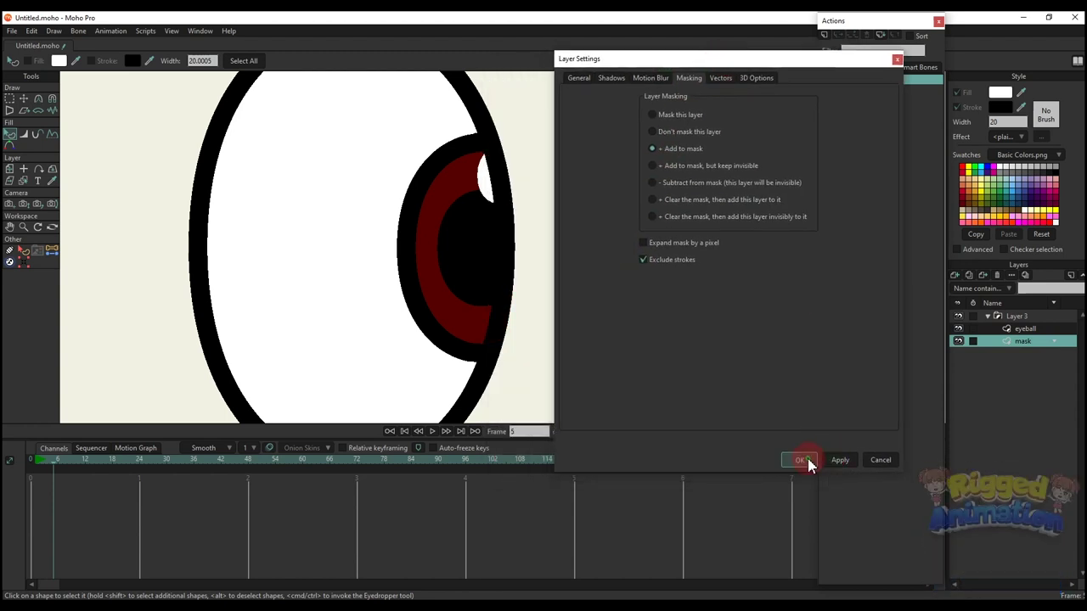
{"action": "left_click", "coordinate": [486, 162]}
{"action": "left_click", "coordinate": [486, 380]}
{"action": "left_click", "coordinate": [659, 255]}
{"action": "scroll", "coordinate": [604, 255], "scroll_direction": "down", "scroll_amount": 3}
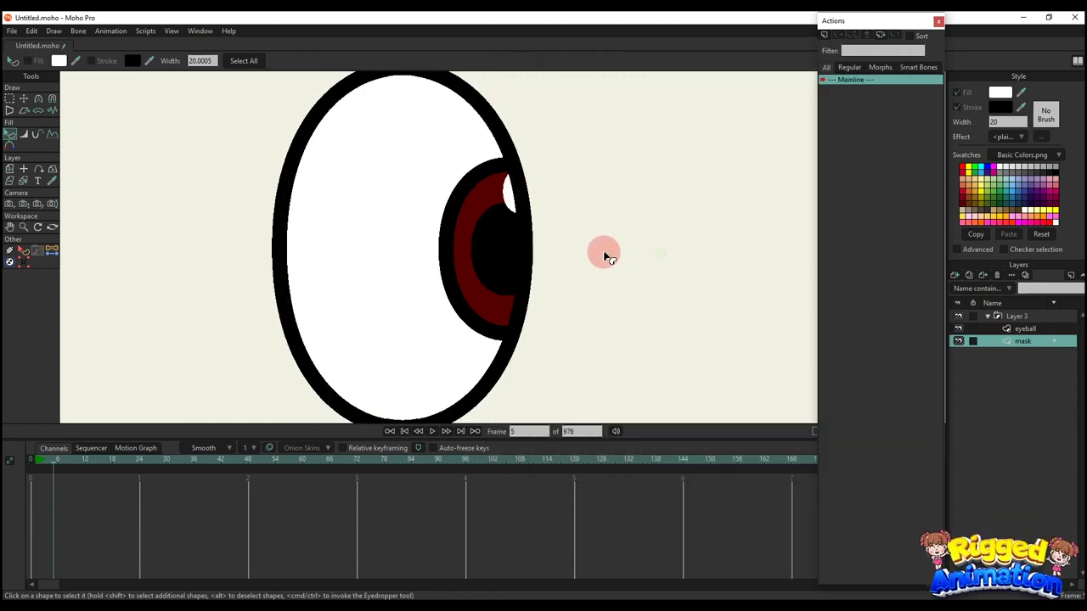
Delete the eyeball layer's test movement keys and return to frame 0.
{"action": "left_click", "coordinate": [1004, 327]}
{"action": "left_click_drag", "start_coordinate": [168, 531], "coordinate": [5, 417]}
{"action": "key", "text": "BackSpace"}
{"action": "left_click_drag", "start_coordinate": [49, 460], "coordinate": [30, 460]}
{"action": "scroll", "coordinate": [510, 226], "scroll_direction": "down", "scroll_amount": 3}
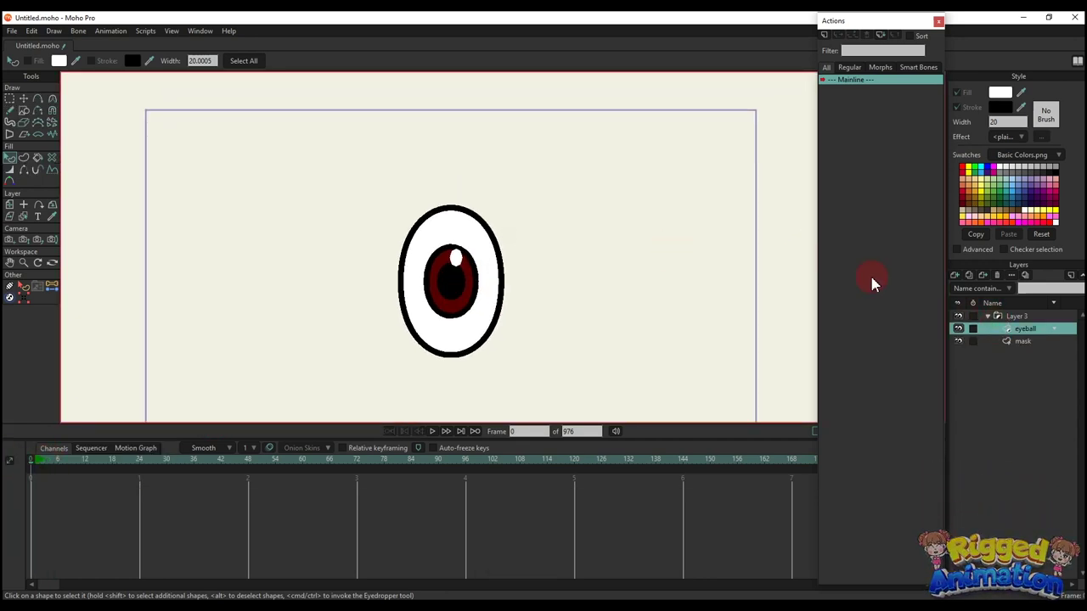
Add a vector layer above the eyeball layer inside the group.
{"action": "left_click", "coordinate": [1024, 328]}
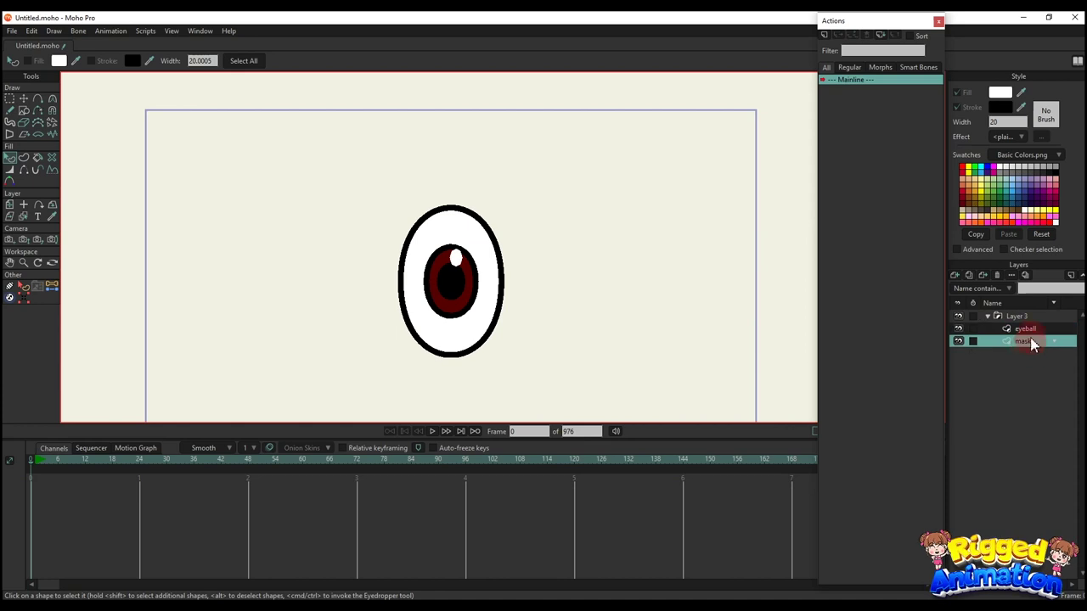
{"action": "left_click", "coordinate": [1025, 329]}
{"action": "left_click", "coordinate": [956, 277]}
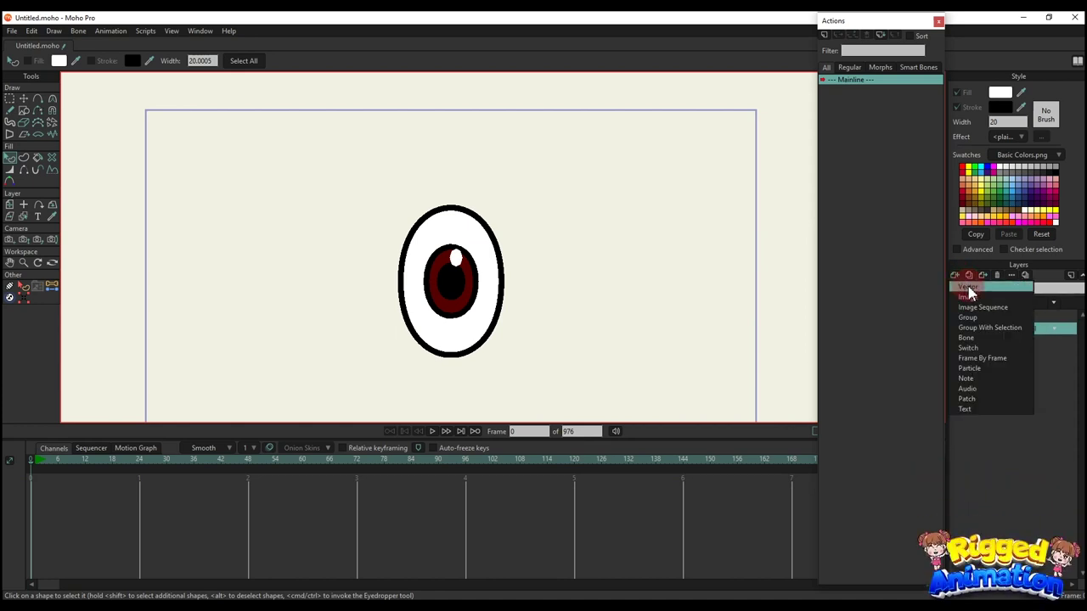
{"action": "left_click", "coordinate": [970, 289]}
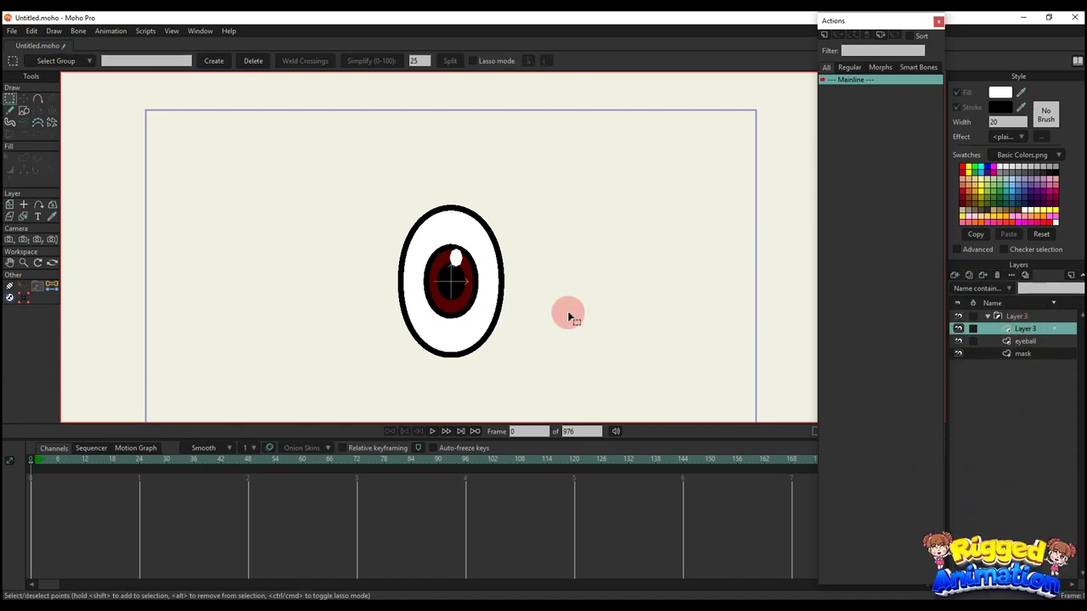
With auto-fill and auto-stroke off, draw a large tall oval around the whole eye and centre it on the eye.
{"action": "left_click", "coordinate": [24, 111]}
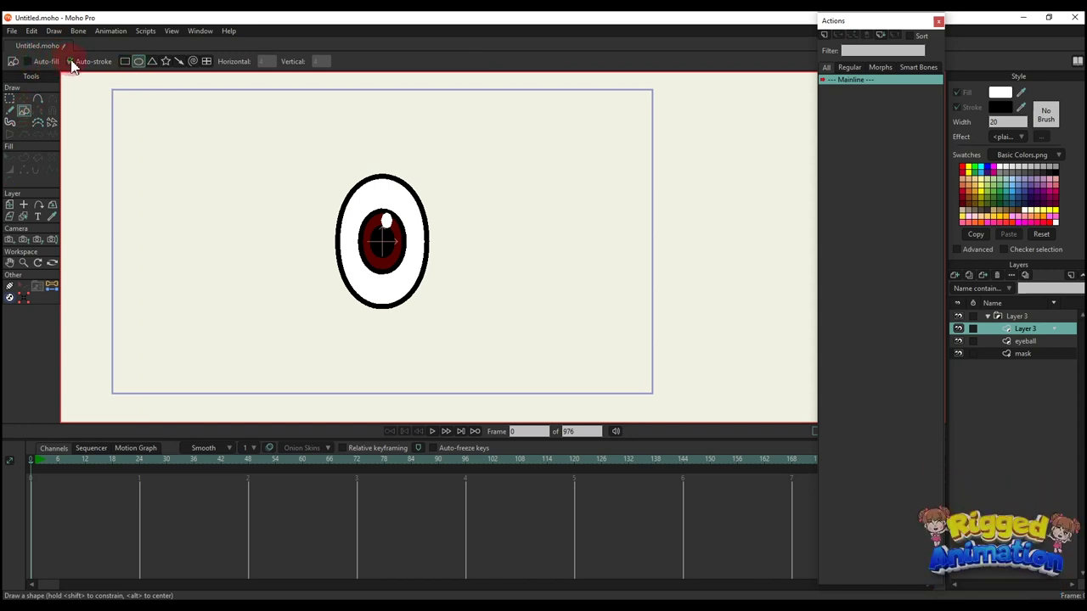
{"action": "left_click_drag", "start_coordinate": [316, 128], "coordinate": [463, 361]}
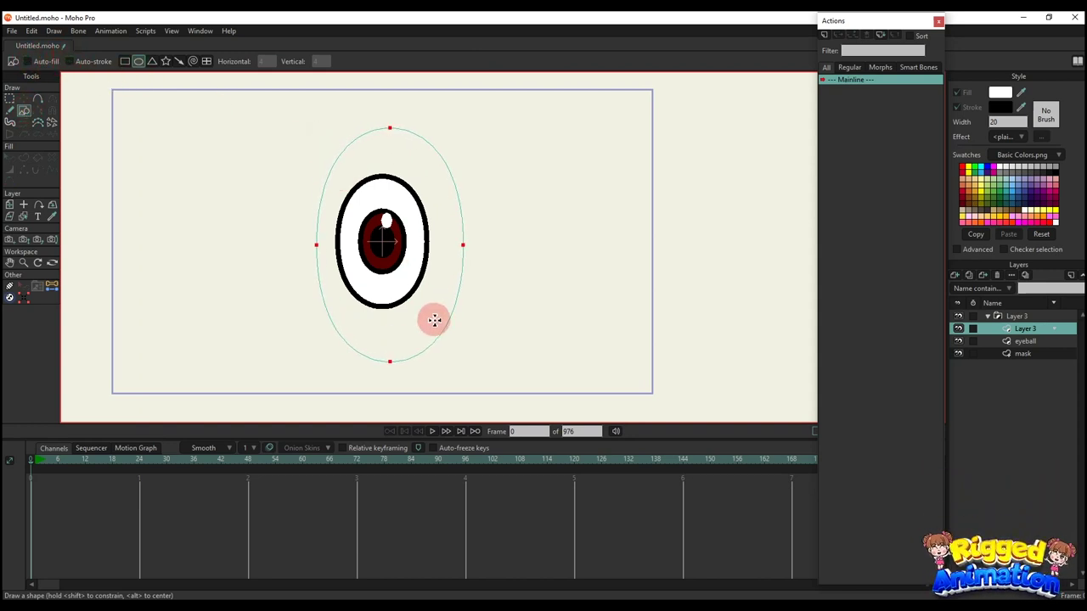
{"action": "key", "text": "t"}
{"action": "left_click_drag", "start_coordinate": [422, 291], "coordinate": [414, 282]}
Add two curved edges between the oval's side points, one arching above the eye and one below it, to form upper and lower eyelids.
{"action": "key", "text": "a"}
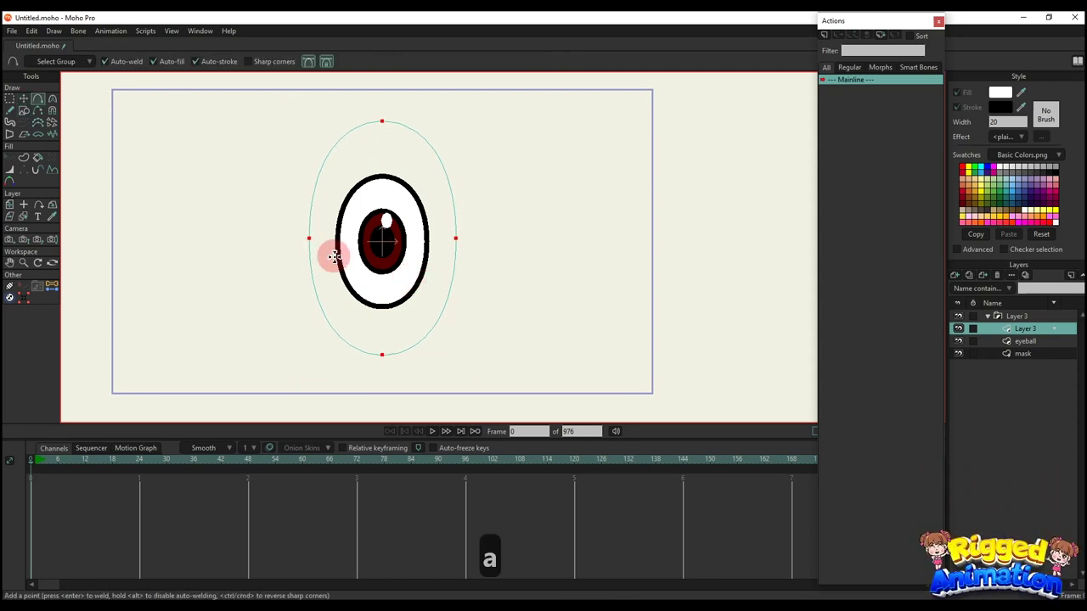
{"action": "left_click_drag", "start_coordinate": [311, 237], "coordinate": [451, 228]}
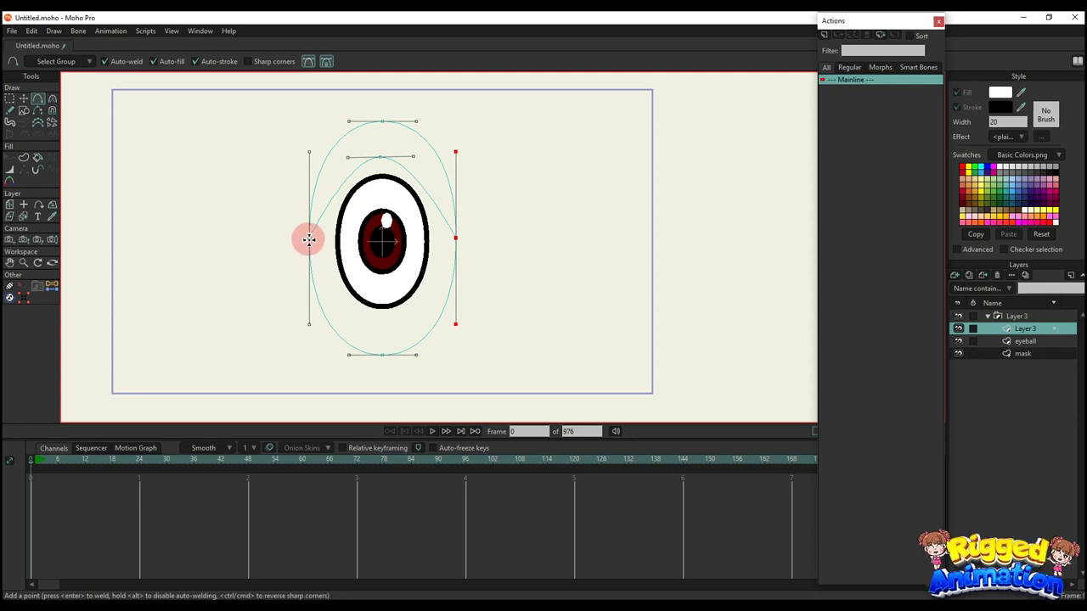
{"action": "mouse_move", "coordinate": [309, 239]}
{"action": "left_mouse_down"}
{"action": "mouse_move", "coordinate": [374, 338]}
{"action": "mouse_move", "coordinate": [451, 245]}
{"action": "left_mouse_up"}
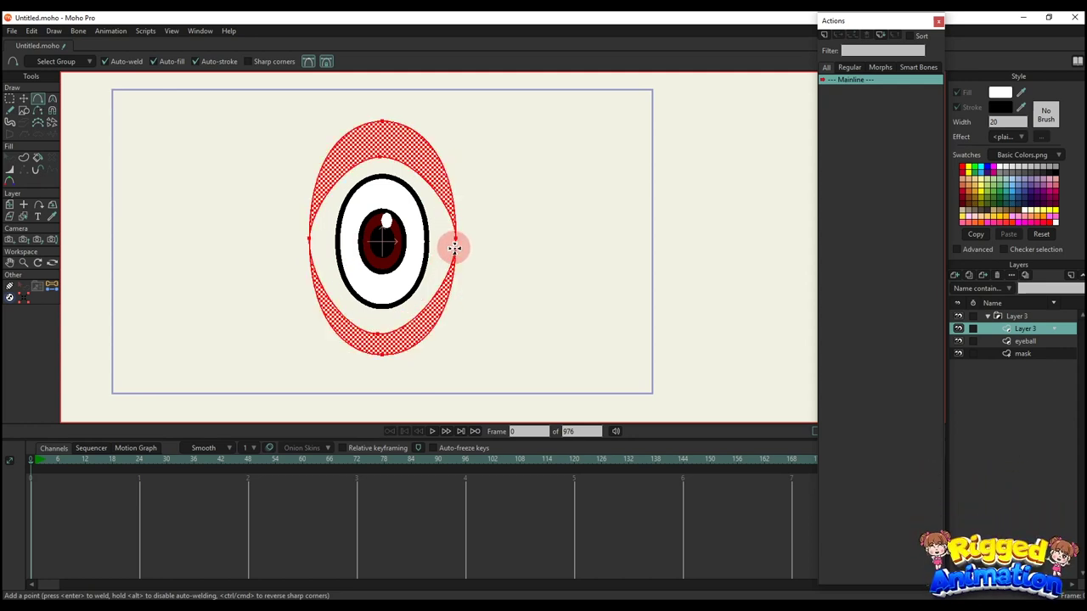
Select the eyelid shape and set its fill colour to pink, FF9494.
{"action": "key", "text": "q"}
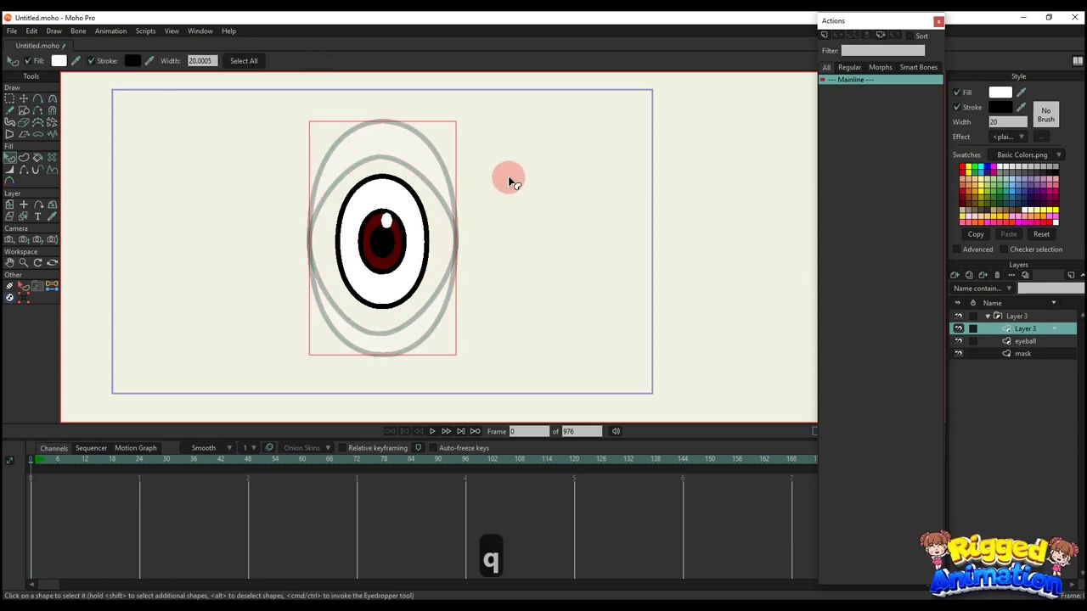
{"action": "left_click", "coordinate": [507, 178]}
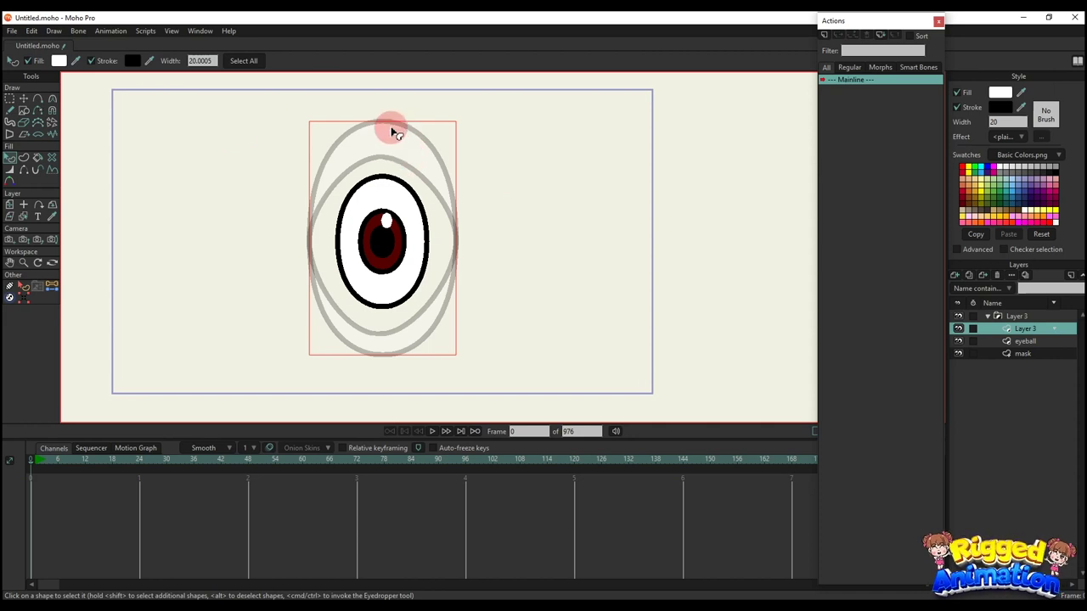
{"action": "left_click", "coordinate": [999, 95]}
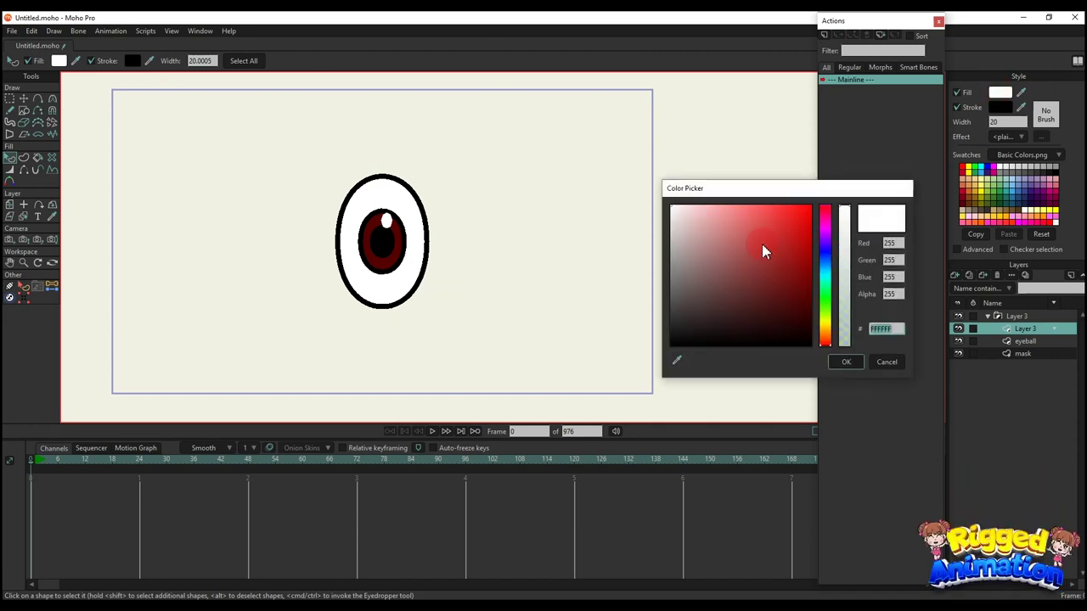
{"action": "left_click", "coordinate": [731, 189]}
{"action": "left_click", "coordinate": [846, 362]}
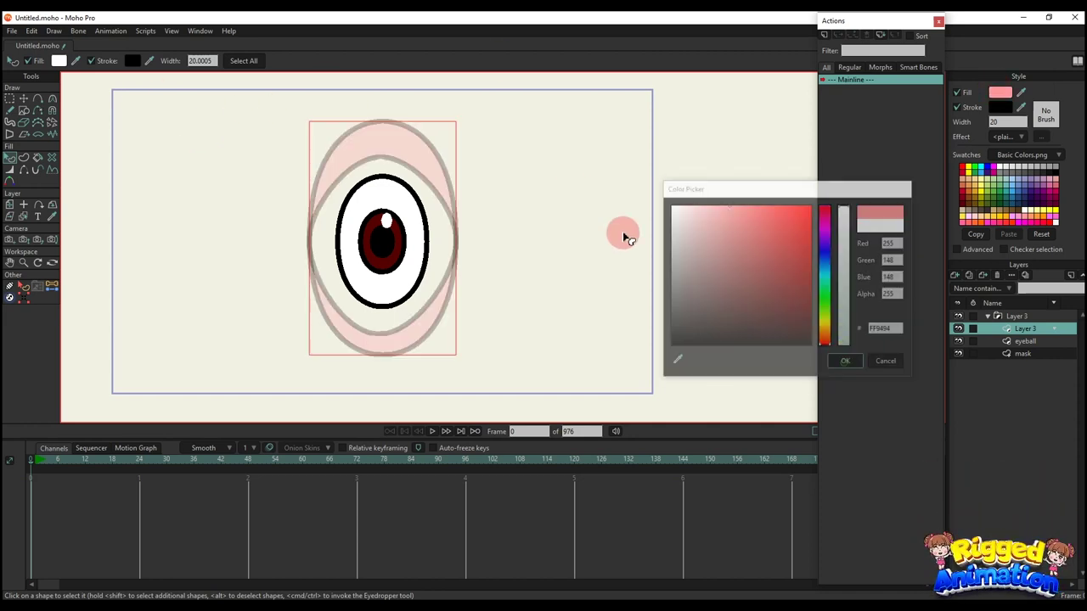
At frame 5, test closing the lids by moving both inner edge points to the eye's middle, and delete the test keys.
{"action": "key", "text": "t"}
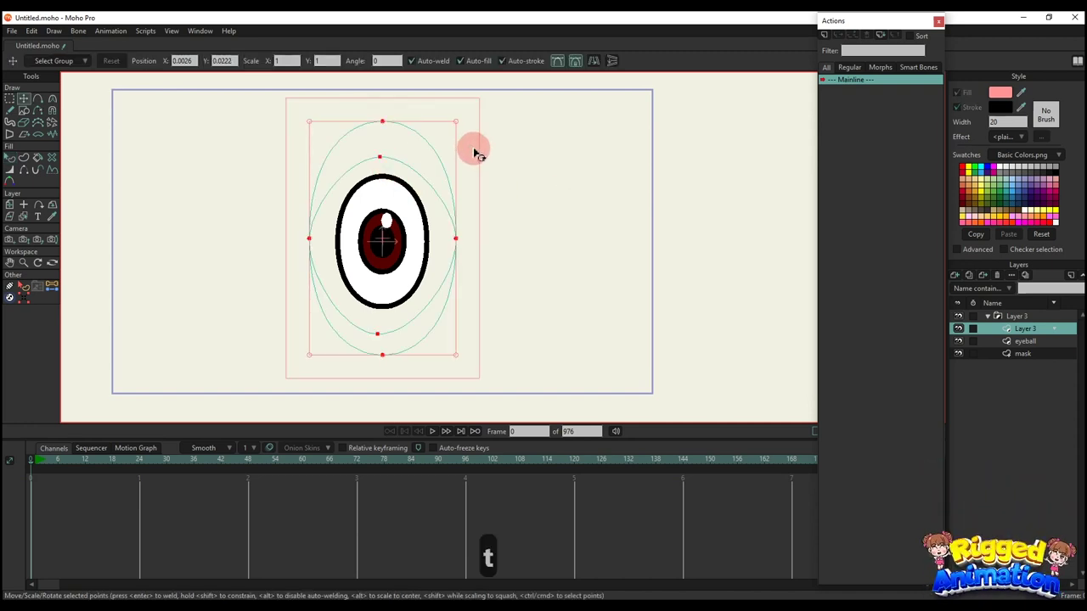
{"action": "left_click", "coordinate": [53, 460]}
{"action": "left_click_drag", "start_coordinate": [384, 162], "coordinate": [376, 242]}
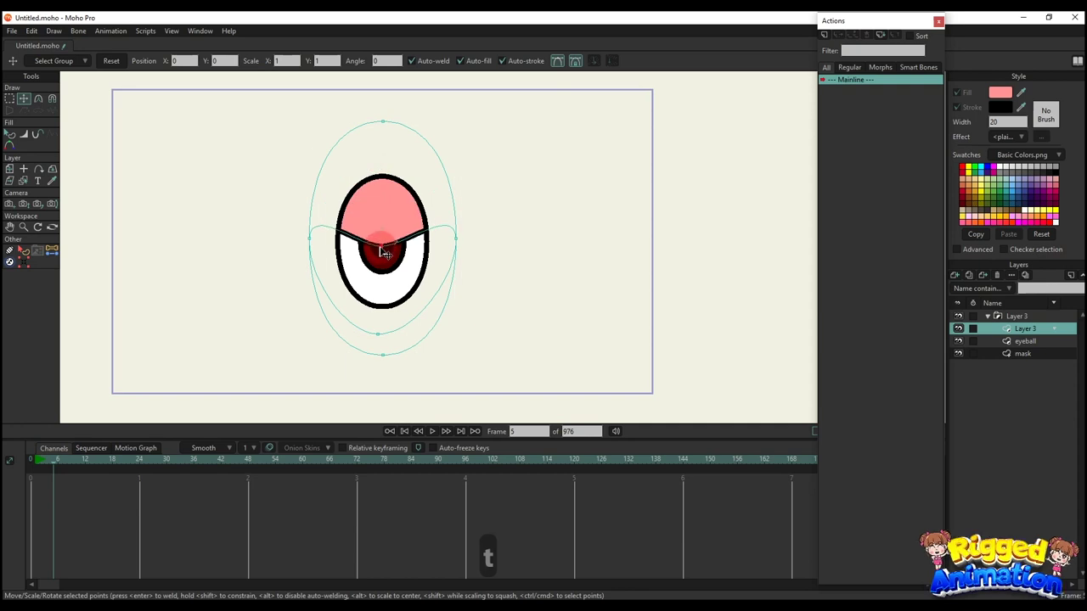
{"action": "left_click_drag", "start_coordinate": [377, 324], "coordinate": [379, 253]}
{"action": "left_click_drag", "start_coordinate": [108, 535], "coordinate": [19, 456]}
{"action": "key", "text": "BackSpace"}
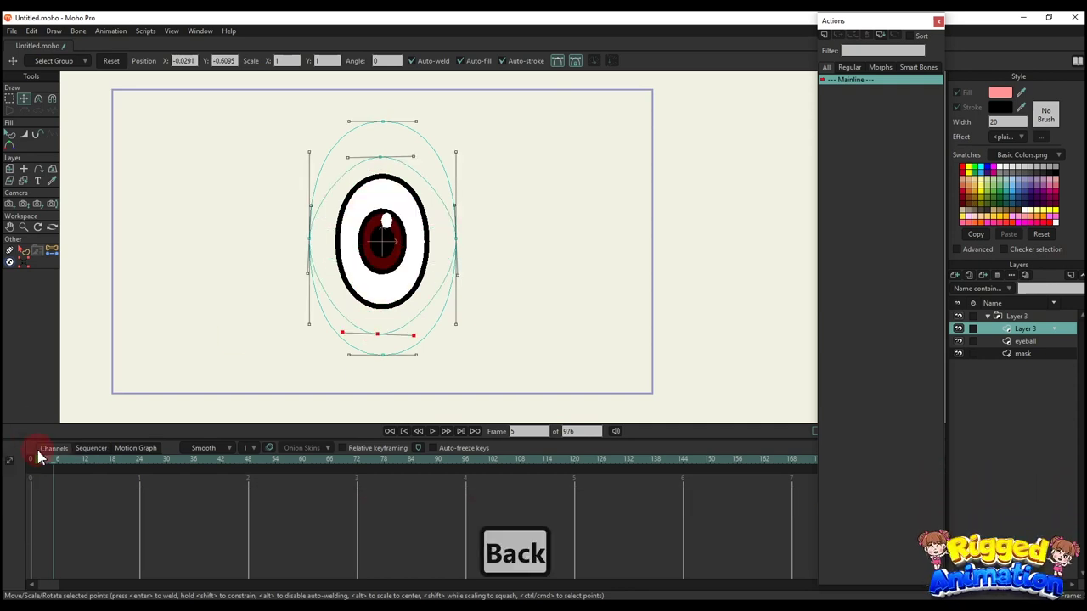
At frame 0, make the eyelid shape's two side points peaked.
{"action": "left_click", "coordinate": [31, 459]}
{"action": "key", "text": "b"}
{"action": "key", "text": "g"}
{"action": "left_click_drag", "start_coordinate": [289, 230], "coordinate": [442, 251]}
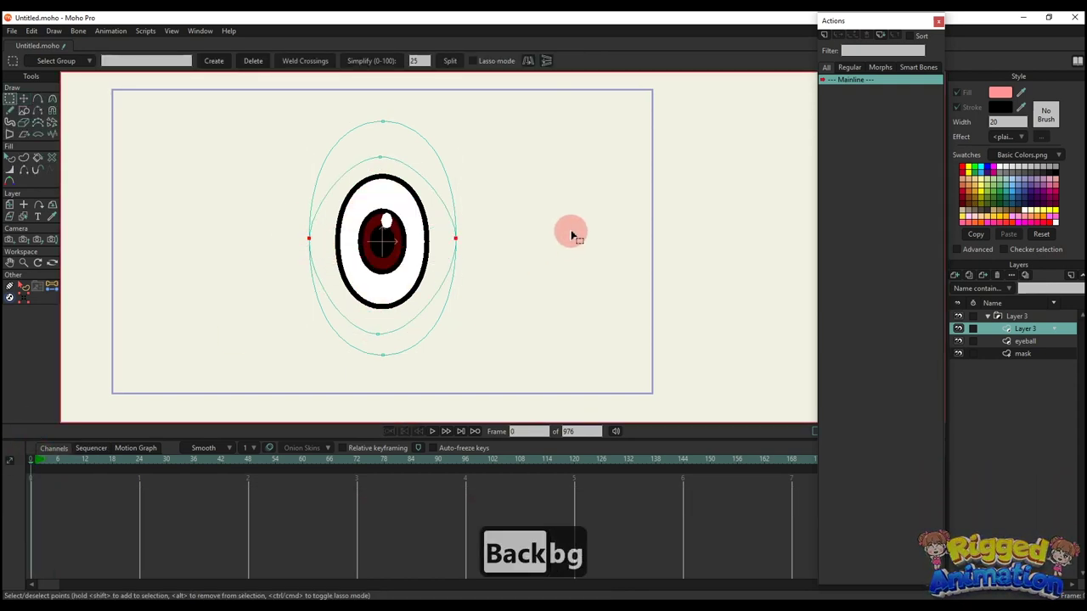
{"action": "key", "text": "c"}
{"action": "left_click", "coordinate": [180, 66]}
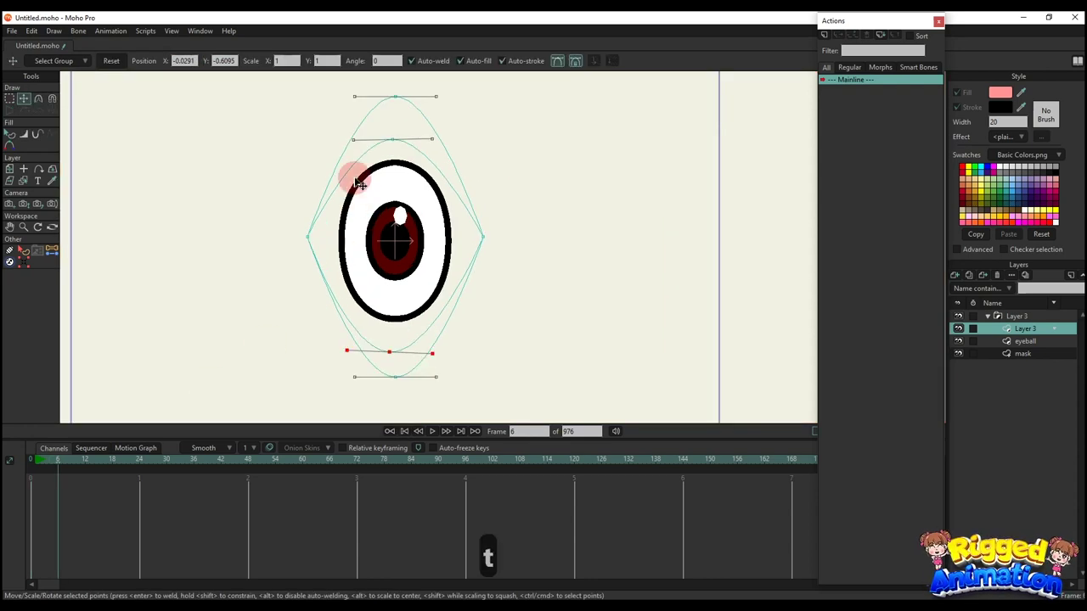
At frame 6, test lowering the upper lid's inner edge over the eye, and delete the test keys.
{"action": "left_click_drag", "start_coordinate": [386, 140], "coordinate": [369, 198]}
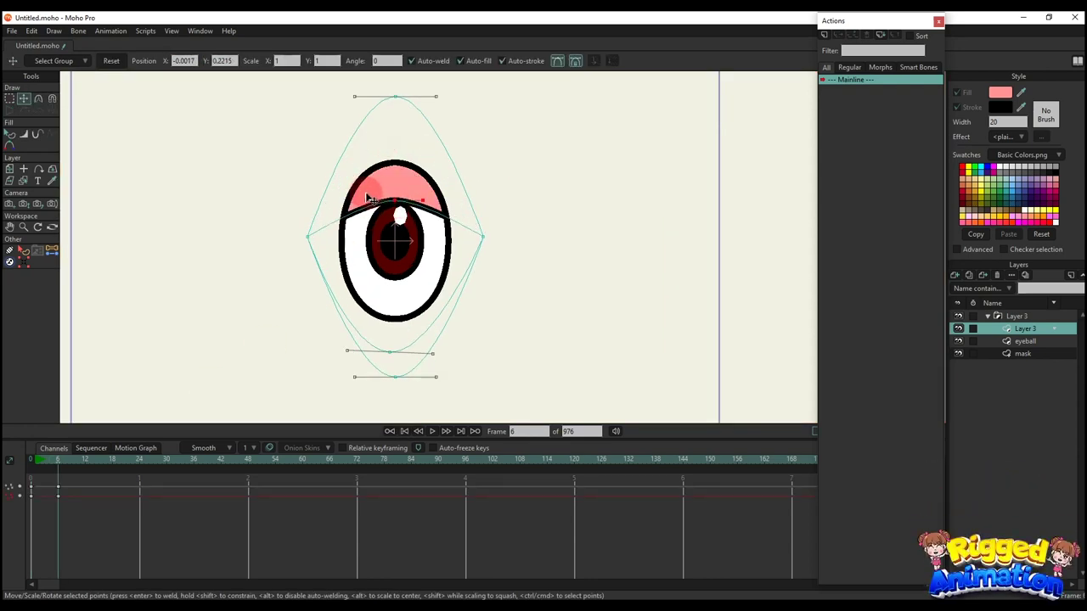
{"action": "key", "text": "BackSpace"}
{"action": "left_click", "coordinate": [31, 458]}
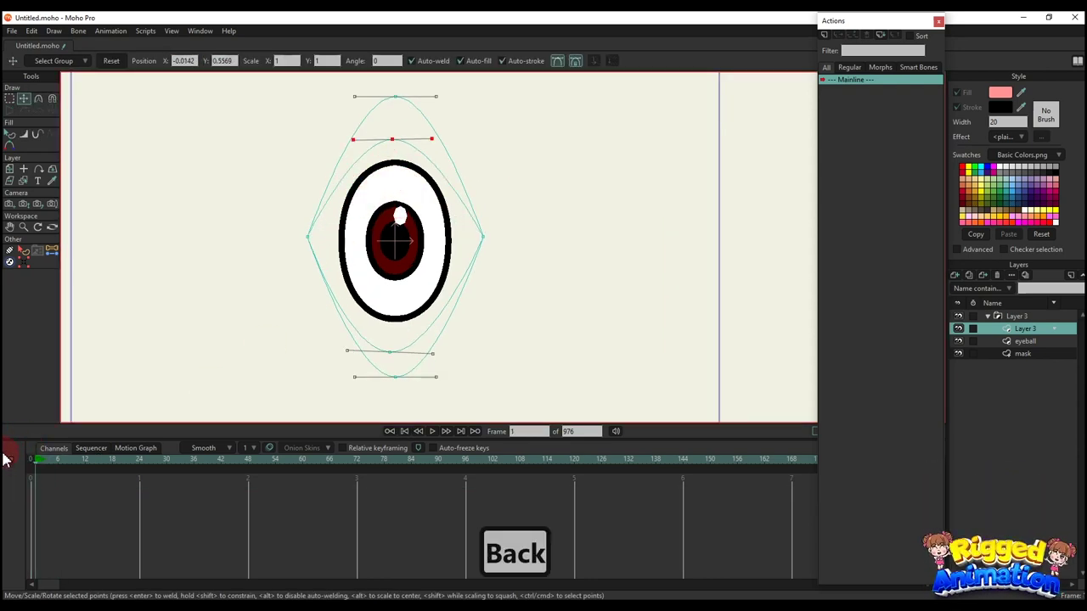
At frame 0, set the curvature of the upper and lower lids' inner edge points to 0.44.
{"action": "key", "text": "b"}
{"action": "key", "text": "g"}
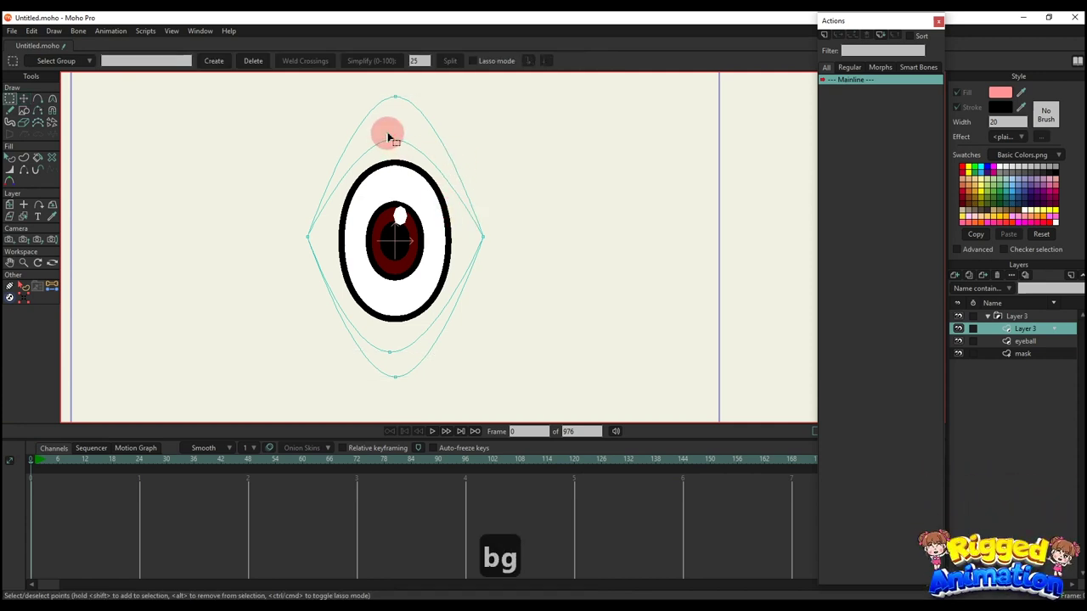
{"action": "left_click", "coordinate": [389, 351], "text": "shift"}
{"action": "key", "text": "c"}
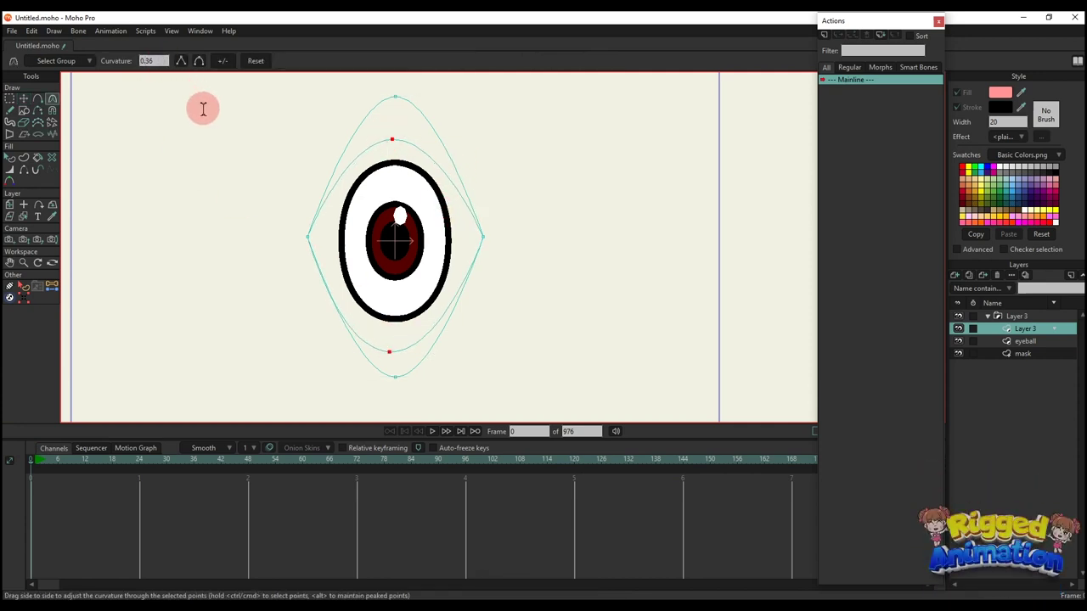
{"action": "left_click_drag", "start_coordinate": [204, 107], "coordinate": [230, 133]}
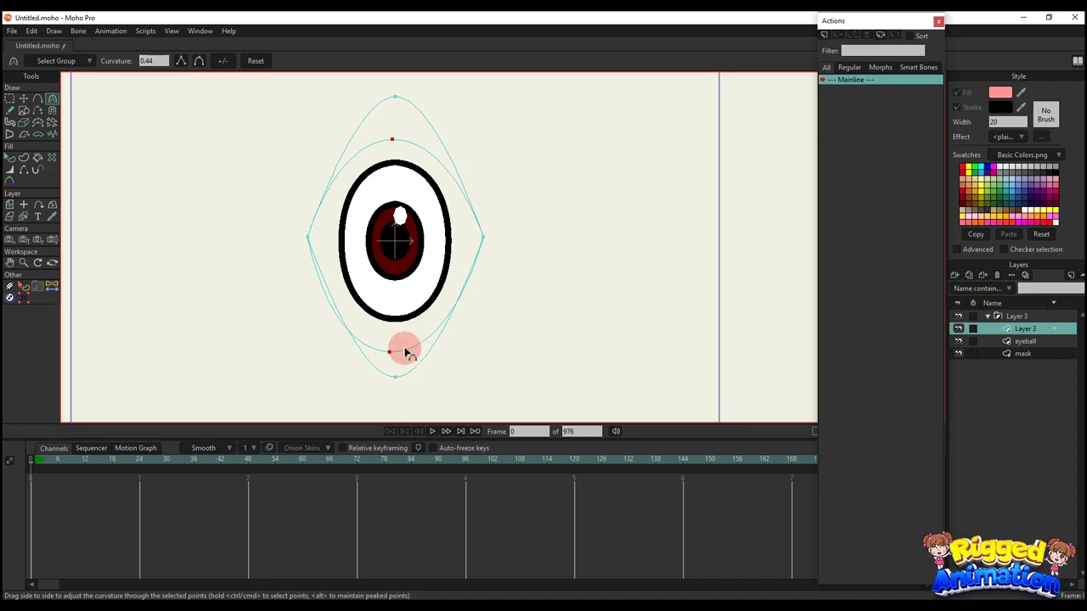
At frame 4, bring the upper and lower lid edges together just below the iris, and move the resulting keys to frame 16.
{"action": "left_click", "coordinate": [49, 460]}
{"action": "key", "text": "t"}
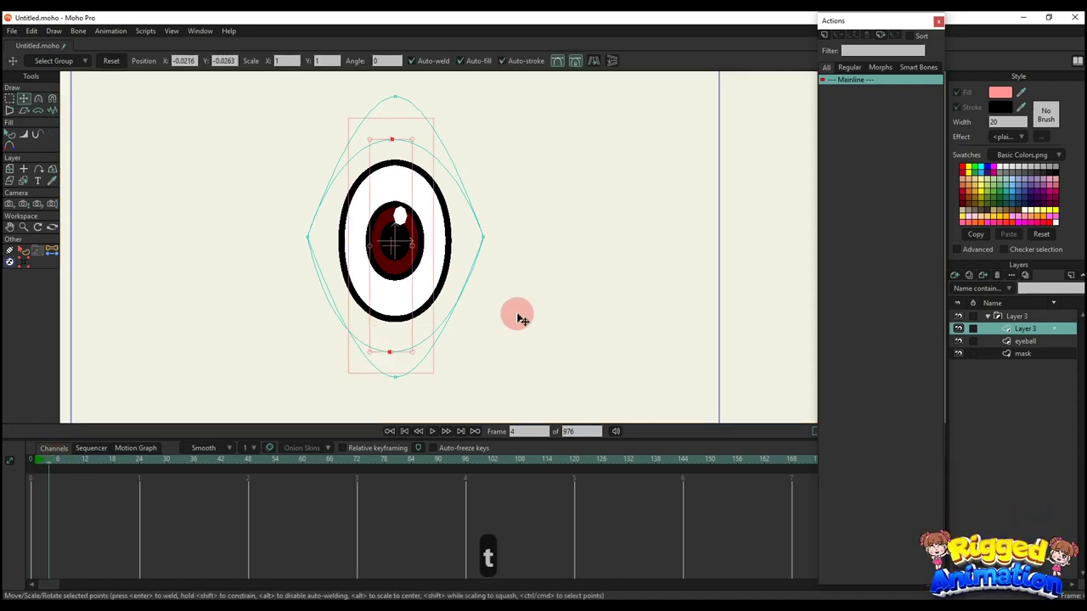
{"action": "left_click", "coordinate": [390, 351]}
{"action": "left_click_drag", "start_coordinate": [390, 351], "coordinate": [394, 285]}
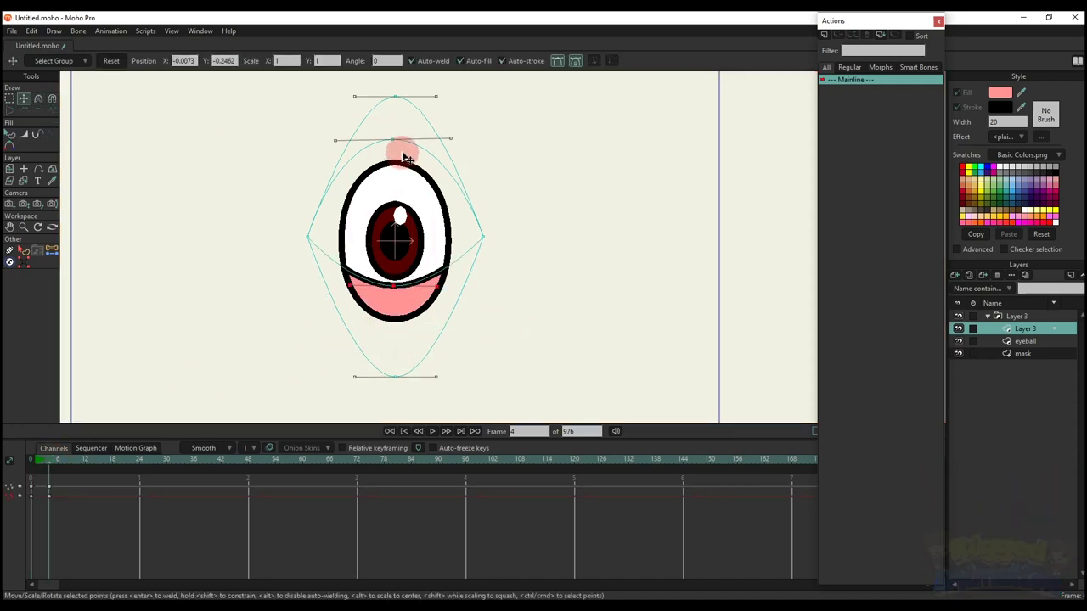
{"action": "left_click_drag", "start_coordinate": [405, 155], "coordinate": [401, 288]}
{"action": "left_click_drag", "start_coordinate": [48, 490], "coordinate": [103, 490]}
{"action": "left_click_drag", "start_coordinate": [49, 467], "coordinate": [102, 490]}
At frame 16, raise the closed lid line to the middle of the eye, and delete the test keys.
{"action": "key", "text": "g"}
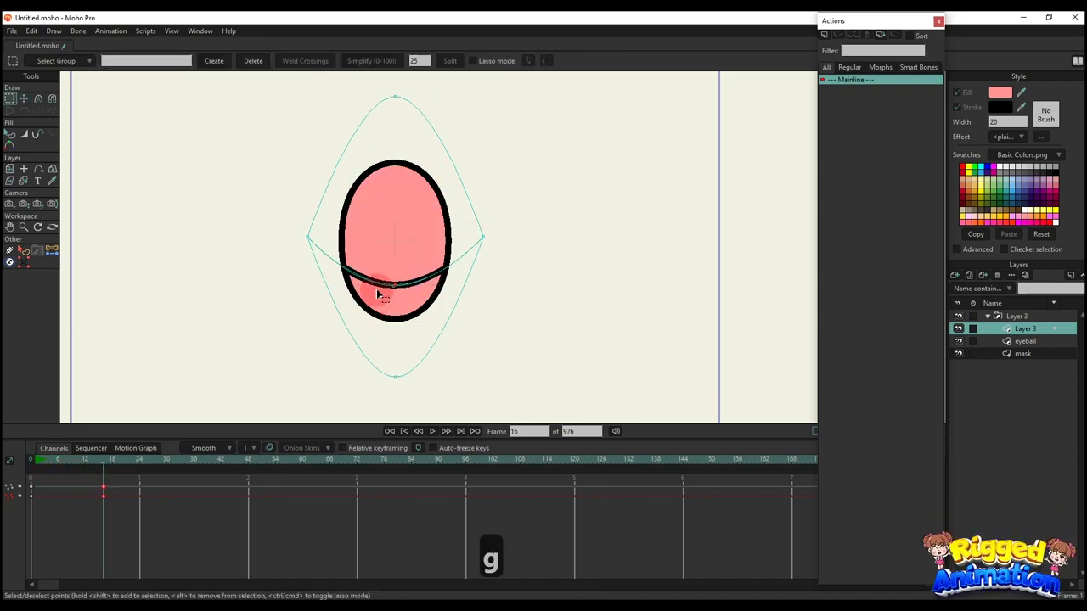
{"action": "key", "text": "t"}
{"action": "left_click", "coordinate": [397, 277]}
{"action": "left_click_drag", "start_coordinate": [397, 277], "coordinate": [393, 251]}
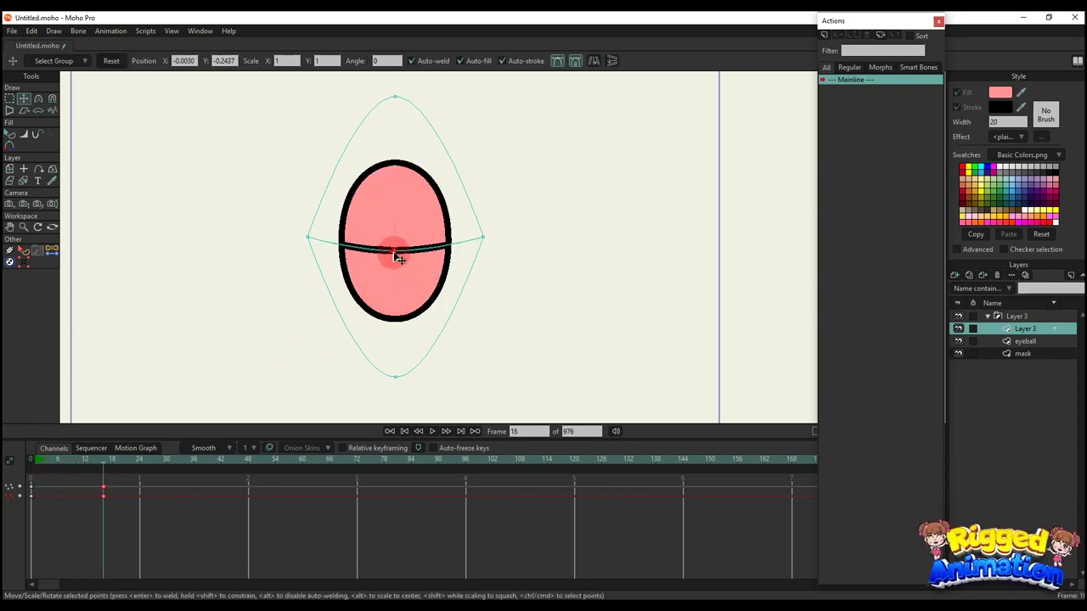
{"action": "key", "text": "q"}
{"action": "left_click_drag", "start_coordinate": [35, 470], "coordinate": [150, 524]}
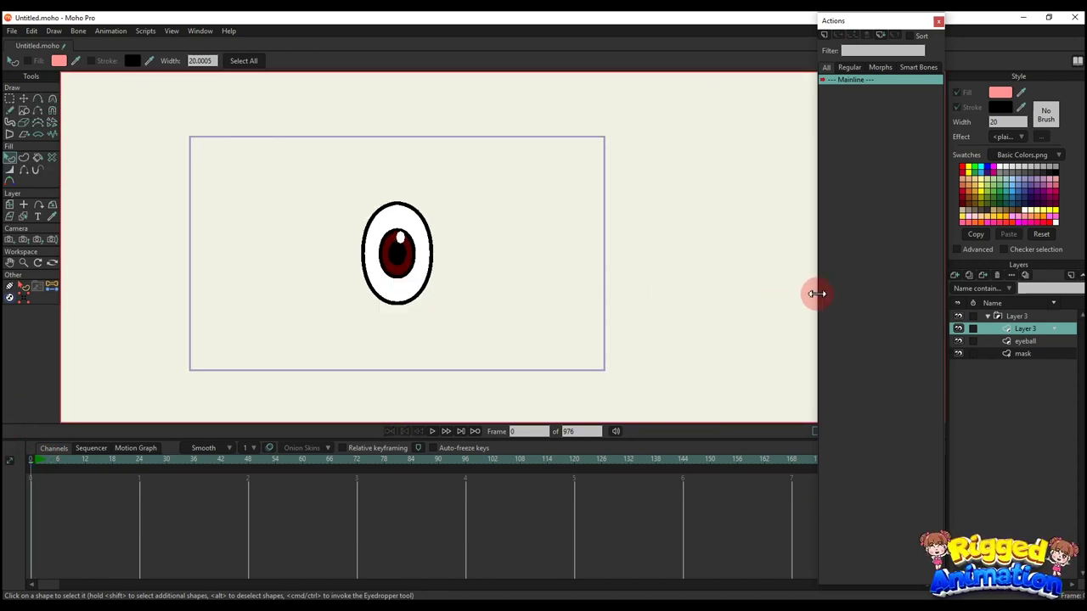
Collapse the eye's layer group and rename it eye1.
{"action": "left_click", "coordinate": [1008, 317]}
{"action": "double_click", "coordinate": [1019, 316]}
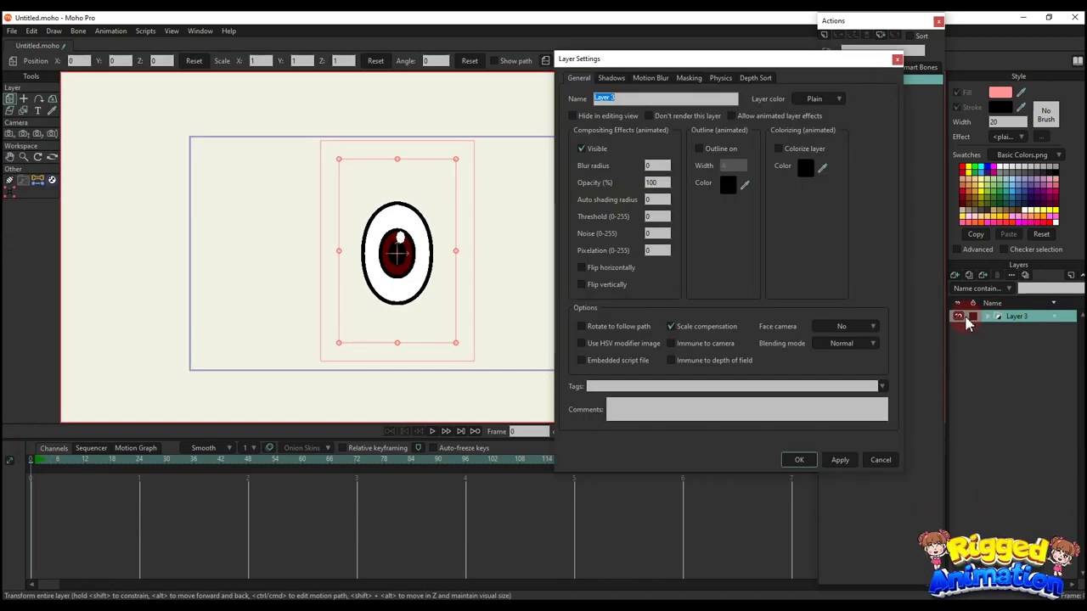
{"action": "key", "text": "Return"}
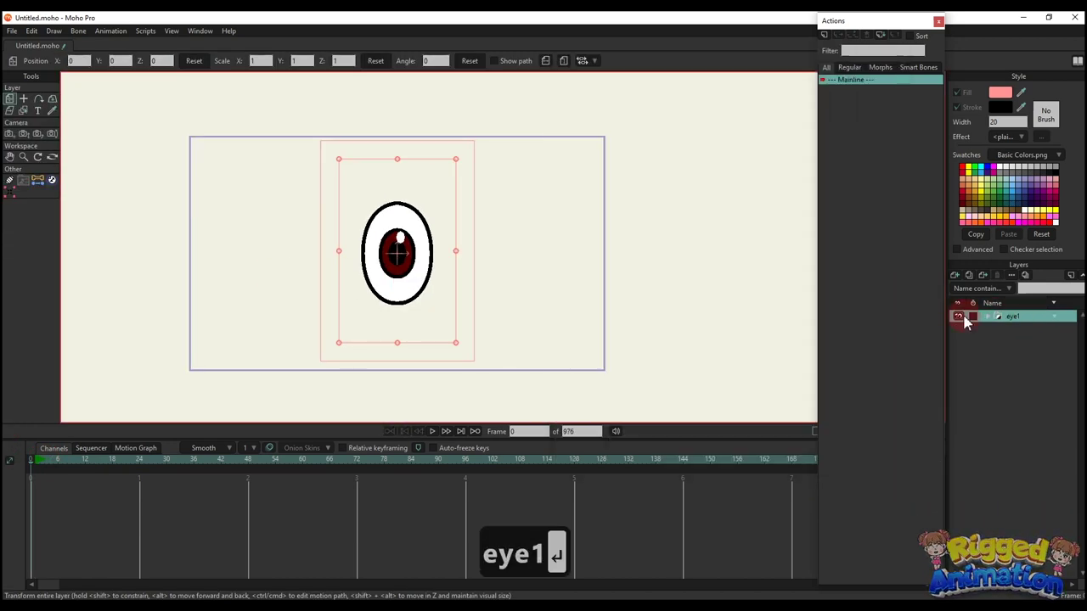
Duplicate the eye1 group as eye2 and hide the original group.
{"action": "left_click", "coordinate": [969, 276]}
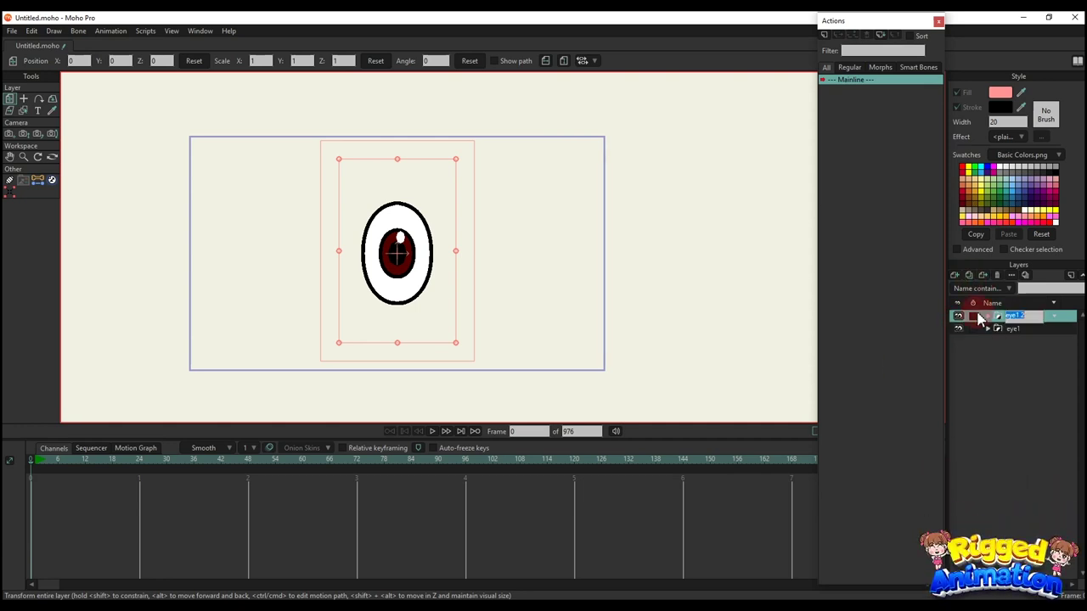
{"action": "left_click_drag", "start_coordinate": [1019, 316], "coordinate": [1033, 316]}
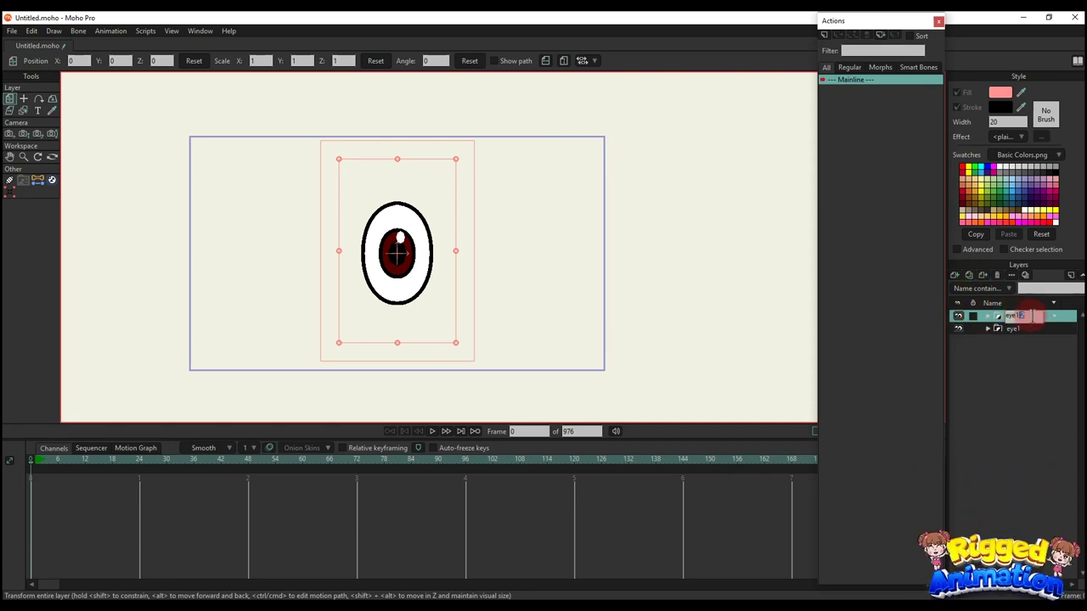
{"action": "key", "text": "Insert"}
{"action": "key", "text": "BackSpace"}
{"action": "key", "text": "BackSpace"}
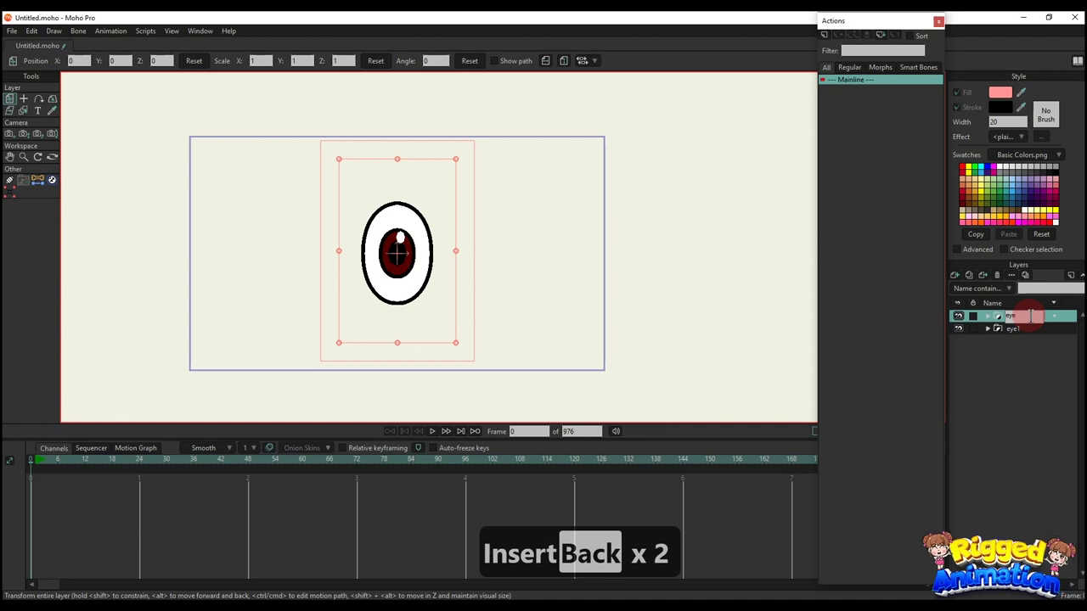
{"action": "type", "text": "2"}
{"action": "key", "text": "Return"}
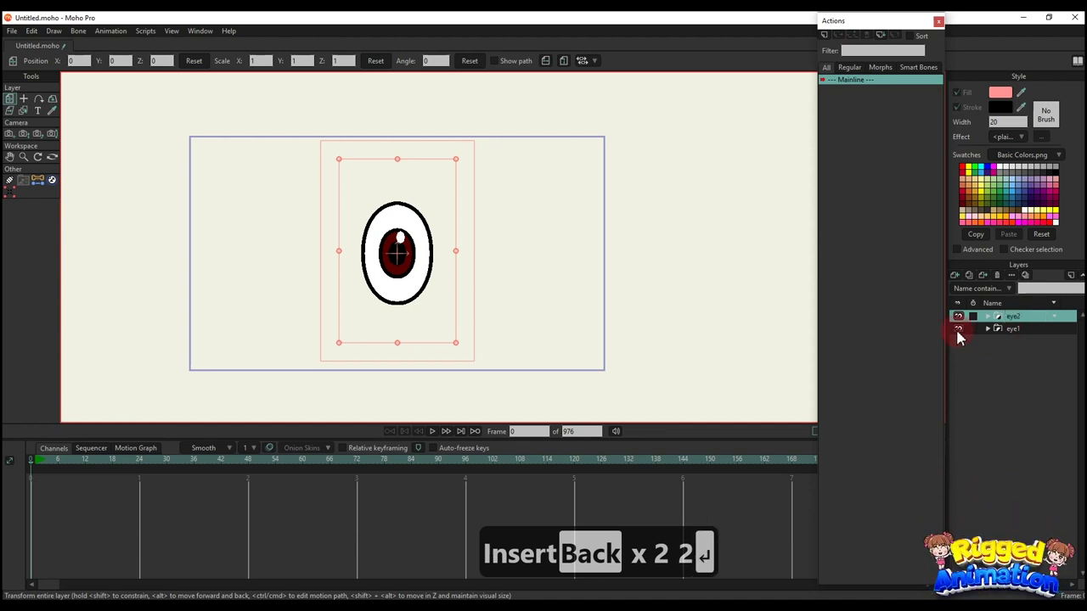
{"action": "scroll", "coordinate": [403, 259], "scroll_direction": "up", "scroll_amount": 3}
{"action": "left_click_drag", "start_coordinate": [368, 243], "coordinate": [379, 274]}
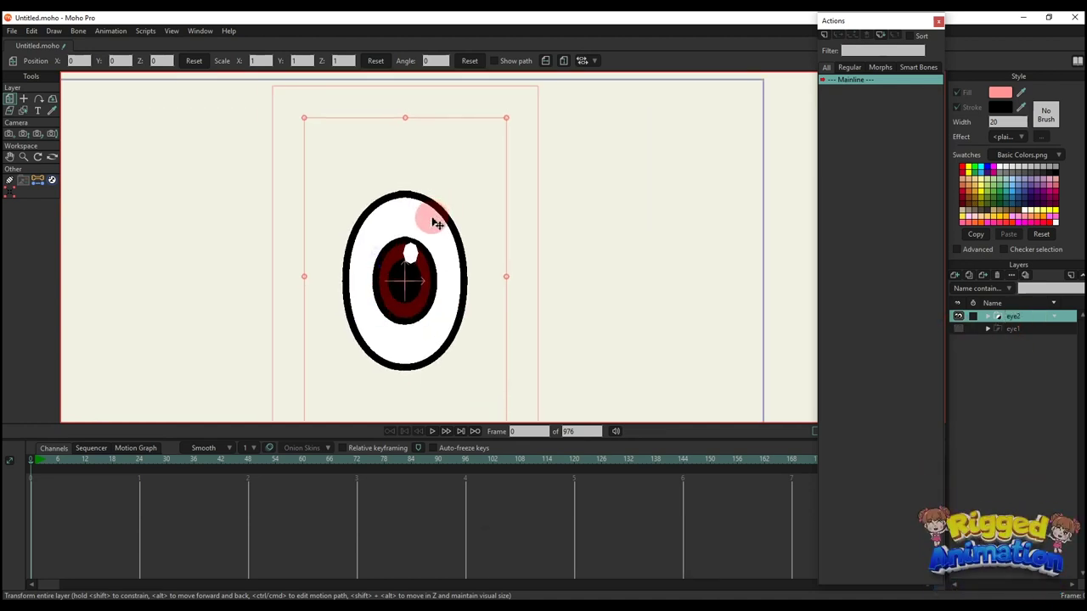
Select the eyelid layer (Layer 3) inside the eye2 group and delete it.
{"action": "right_click", "coordinate": [431, 216], "text": "alt"}
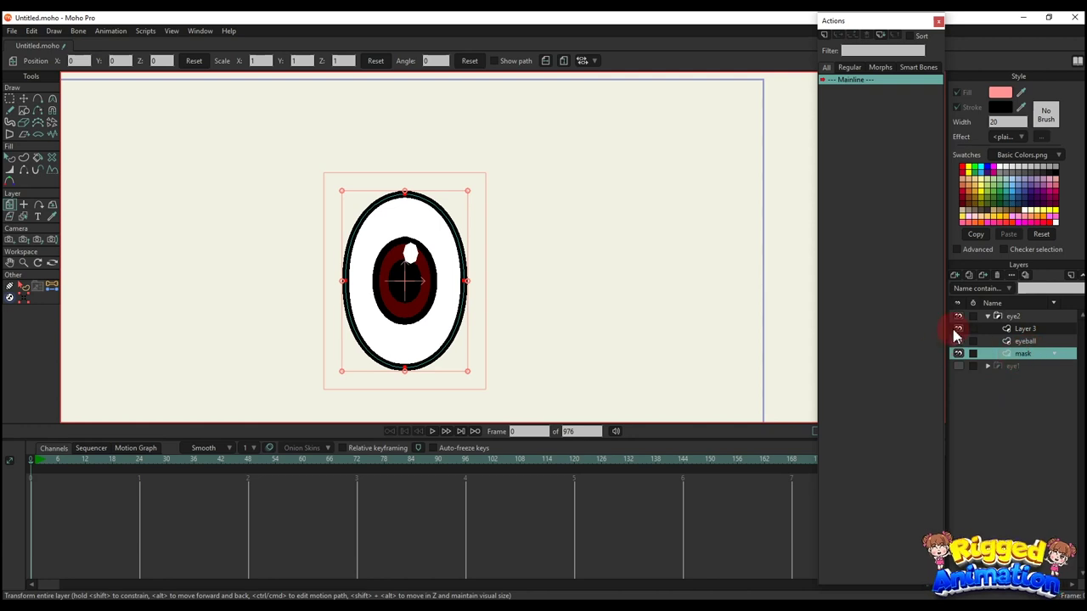
{"action": "left_click", "coordinate": [959, 329]}
{"action": "left_click", "coordinate": [959, 330]}
{"action": "left_click", "coordinate": [1017, 330]}
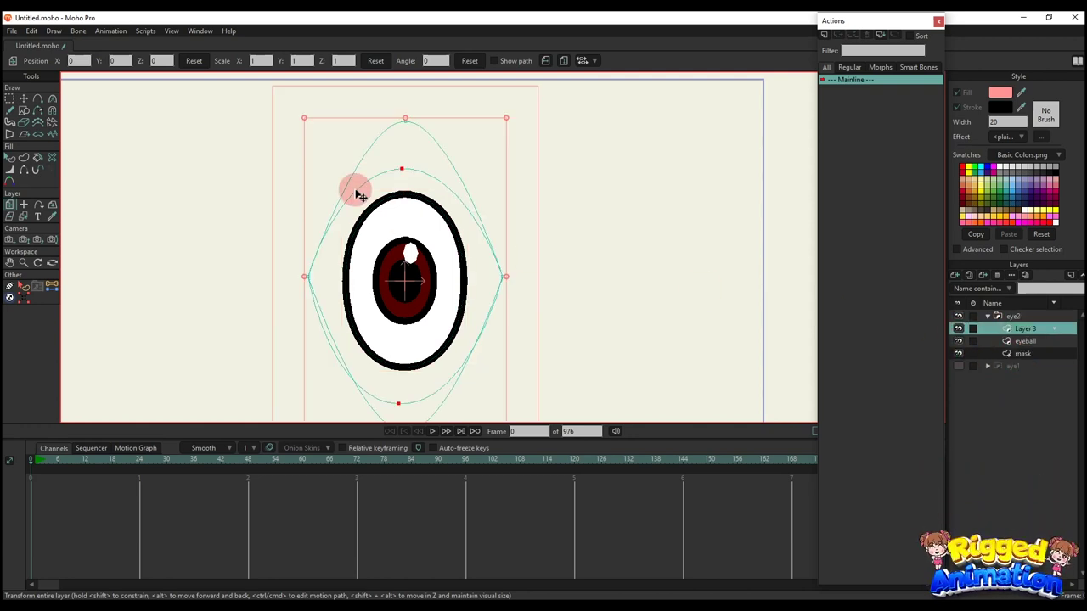
{"action": "scroll", "coordinate": [359, 193], "scroll_direction": "down", "scroll_amount": 2}
{"action": "left_click", "coordinate": [998, 275]}
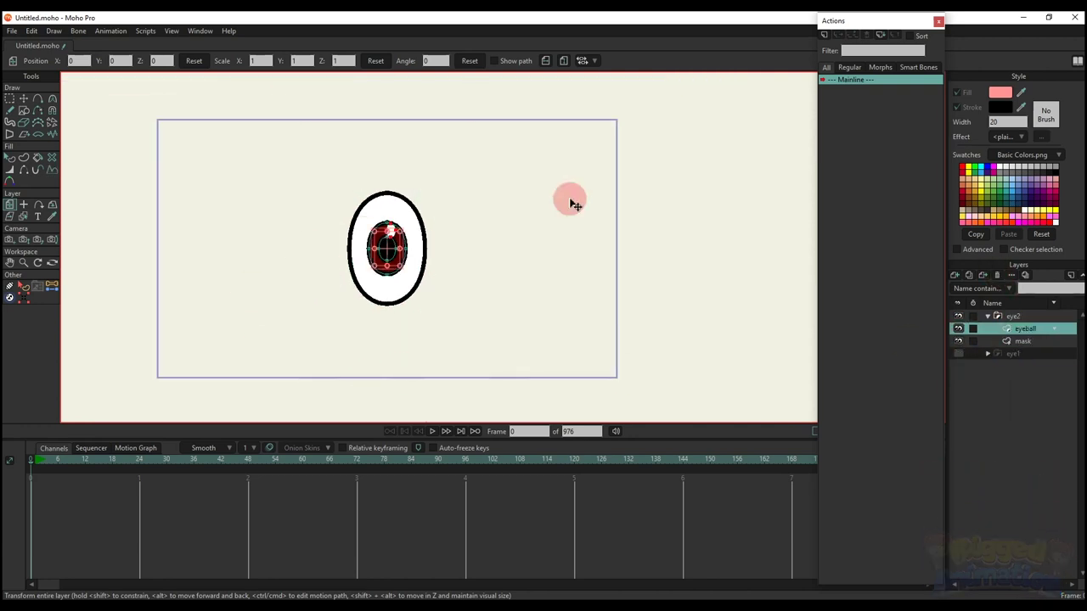
Select the points of the mask shape in eye2 and make them all peaked corners.
{"action": "left_click", "coordinate": [1024, 341]}
{"action": "key", "text": "g"}
{"action": "scroll", "coordinate": [544, 305], "scroll_direction": "up", "scroll_amount": 1}
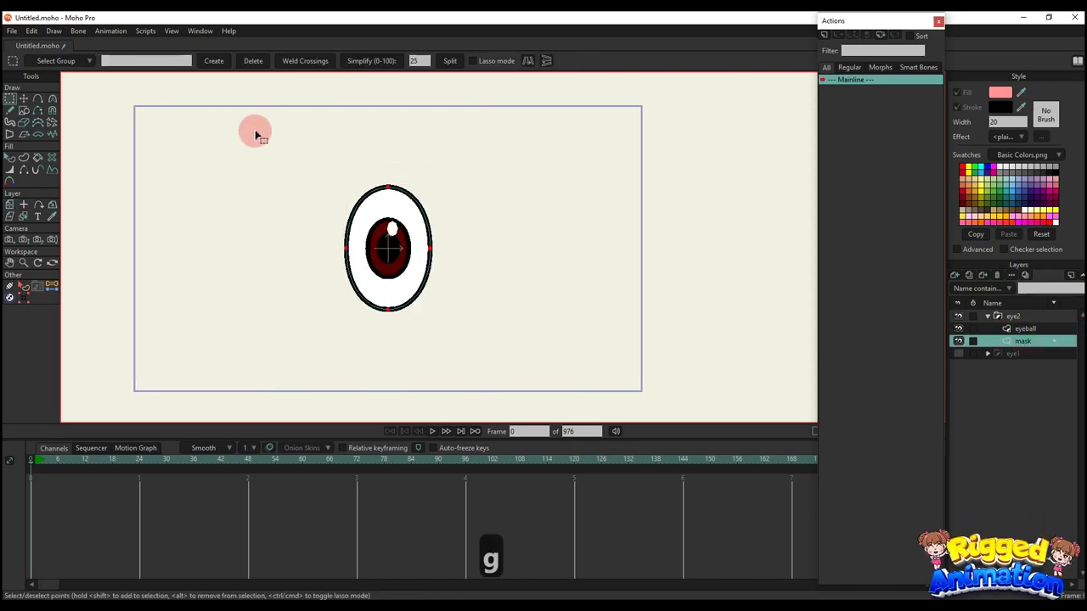
{"action": "key", "text": "c"}
{"action": "left_click", "coordinate": [180, 60]}
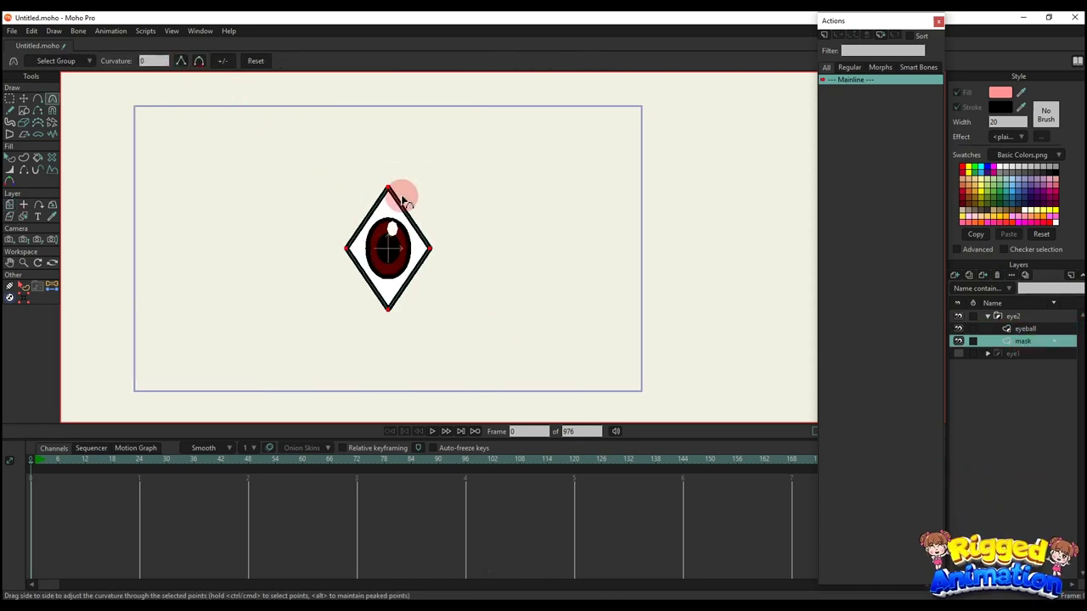
Raise the curvature of the mask's top and bottom points to form wide rounded arcs between the peaked side corners.
{"action": "key", "text": "g"}
{"action": "left_click", "coordinate": [388, 310], "text": "shift"}
{"action": "key", "text": "c"}
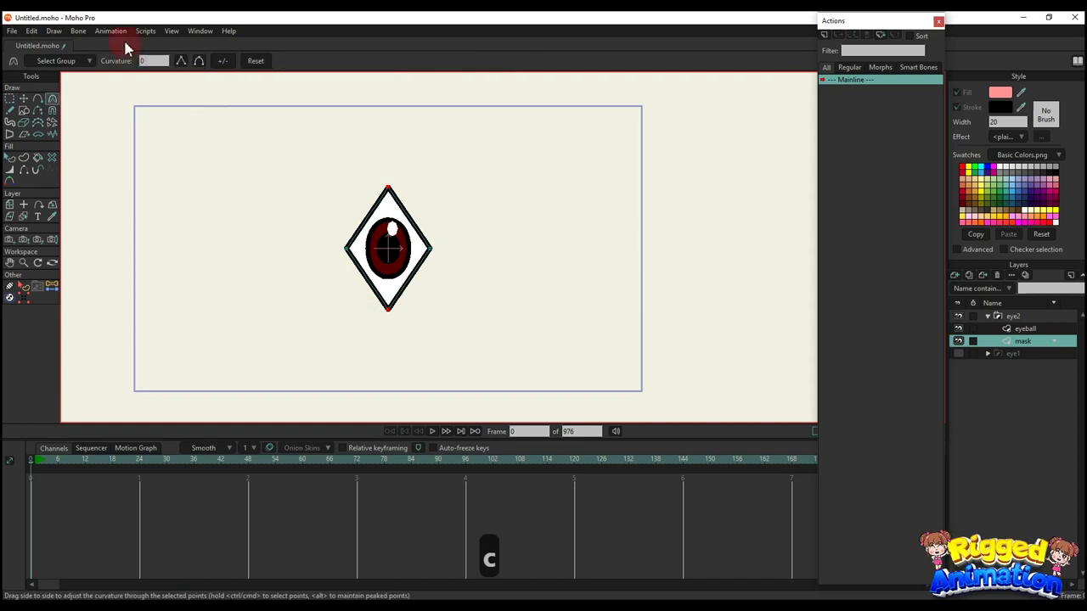
{"action": "left_click_drag", "start_coordinate": [149, 61], "coordinate": [456, 207]}
{"action": "scroll", "coordinate": [457, 214], "scroll_direction": "up", "scroll_amount": 3}
{"action": "key", "text": "q"}
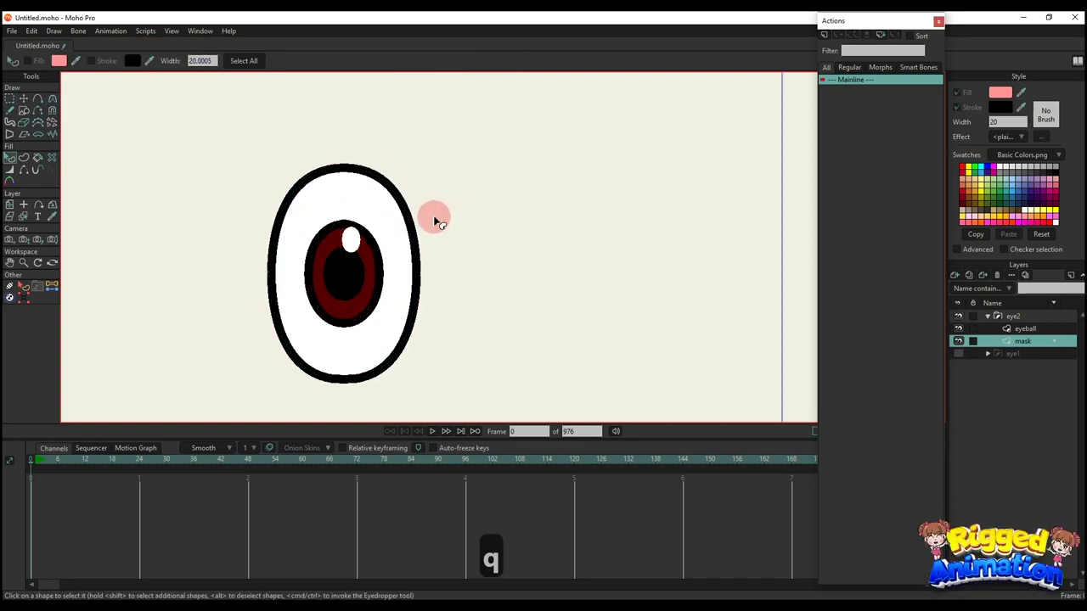
{"action": "scroll", "coordinate": [441, 255], "scroll_direction": "down", "scroll_amount": 4}
{"action": "scroll", "coordinate": [440, 265], "scroll_direction": "up", "scroll_amount": 3}
{"action": "scroll", "coordinate": [440, 265], "scroll_direction": "up", "scroll_amount": 1}
{"action": "scroll", "coordinate": [433, 262], "scroll_direction": "down", "scroll_amount": 2}
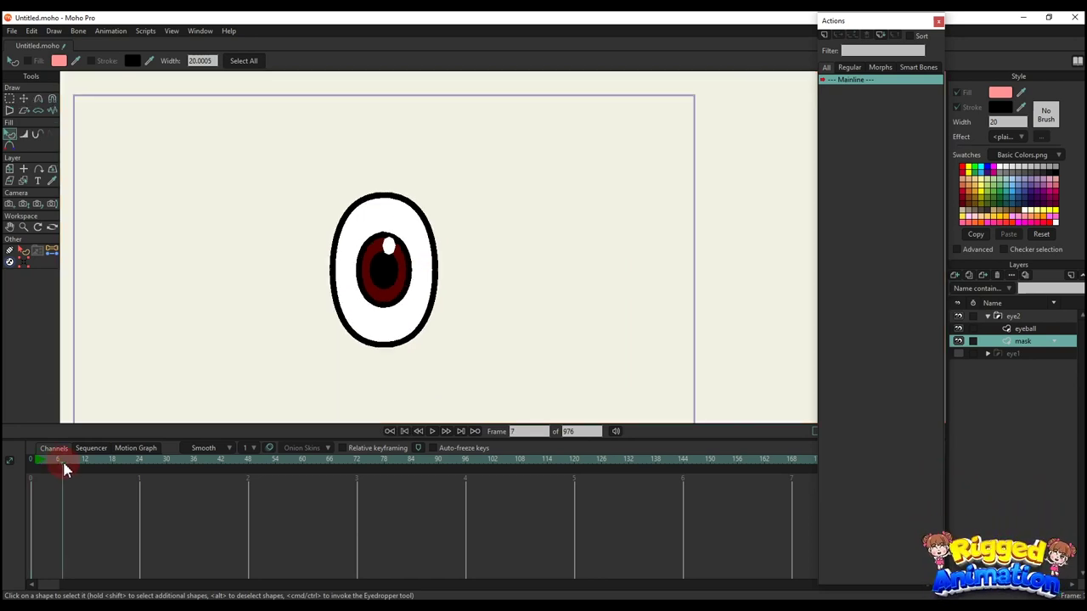
At frame 7, move the mask's top point down and its bottom point up to close the eye, and scrub the result.
{"action": "key", "text": "t"}
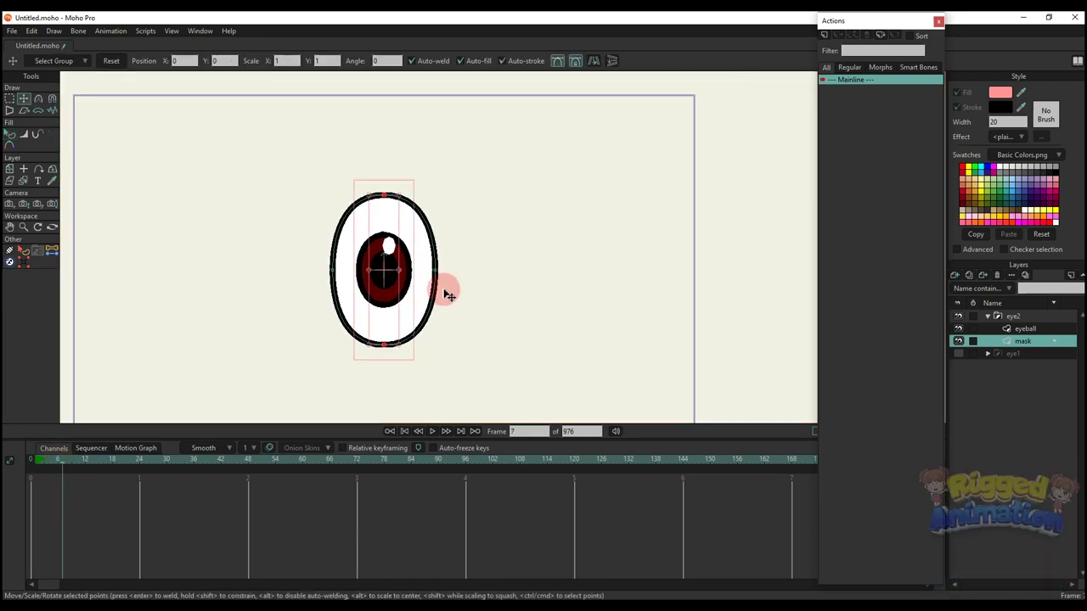
{"action": "key", "text": "t"}
{"action": "left_click", "coordinate": [388, 195]}
{"action": "scroll", "coordinate": [391, 195], "scroll_direction": "up", "scroll_amount": 1}
{"action": "left_click_drag", "start_coordinate": [388, 191], "coordinate": [393, 297]}
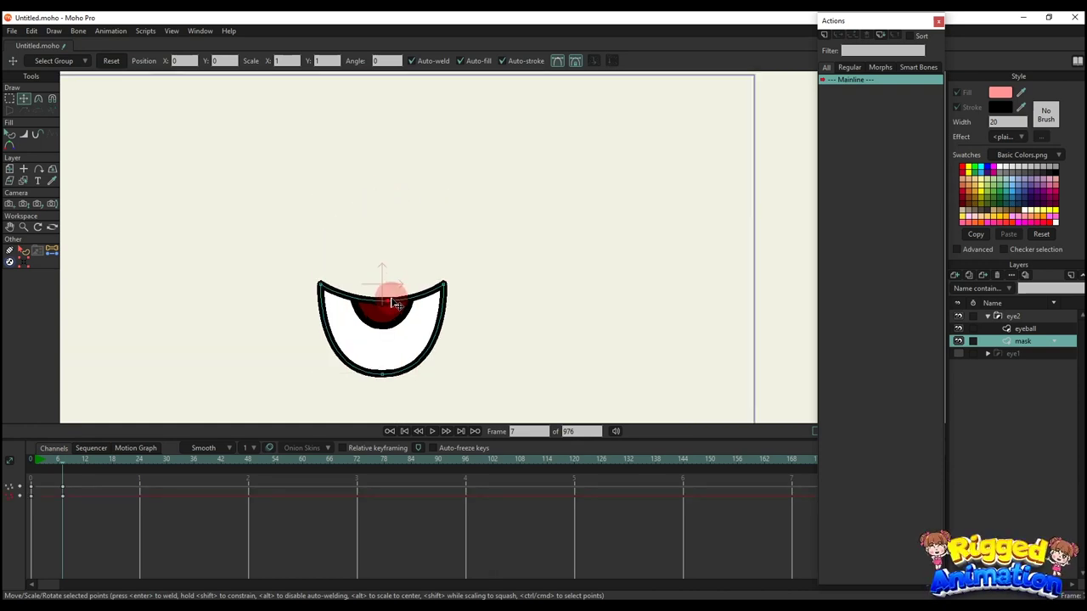
{"action": "left_click_drag", "start_coordinate": [388, 347], "coordinate": [390, 314]}
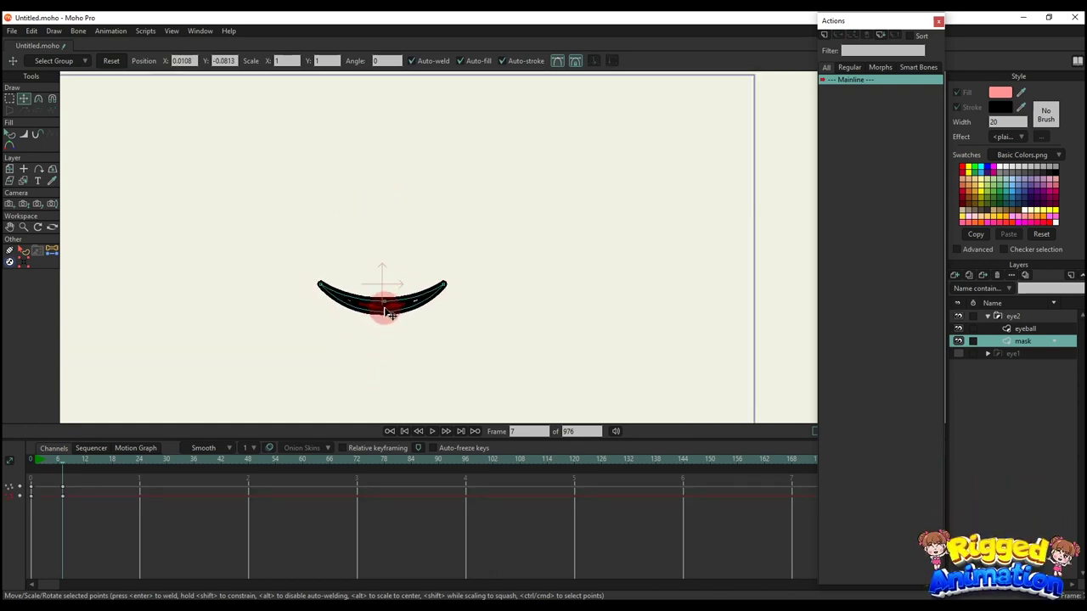
{"action": "key", "text": "q"}
{"action": "mouse_move", "coordinate": [30, 461]}
{"action": "left_mouse_down"}
{"action": "mouse_move", "coordinate": [65, 467]}
{"action": "mouse_move", "coordinate": [36, 460]}
{"action": "mouse_move", "coordinate": [64, 467]}
{"action": "mouse_move", "coordinate": [41, 472]}
{"action": "left_mouse_up"}
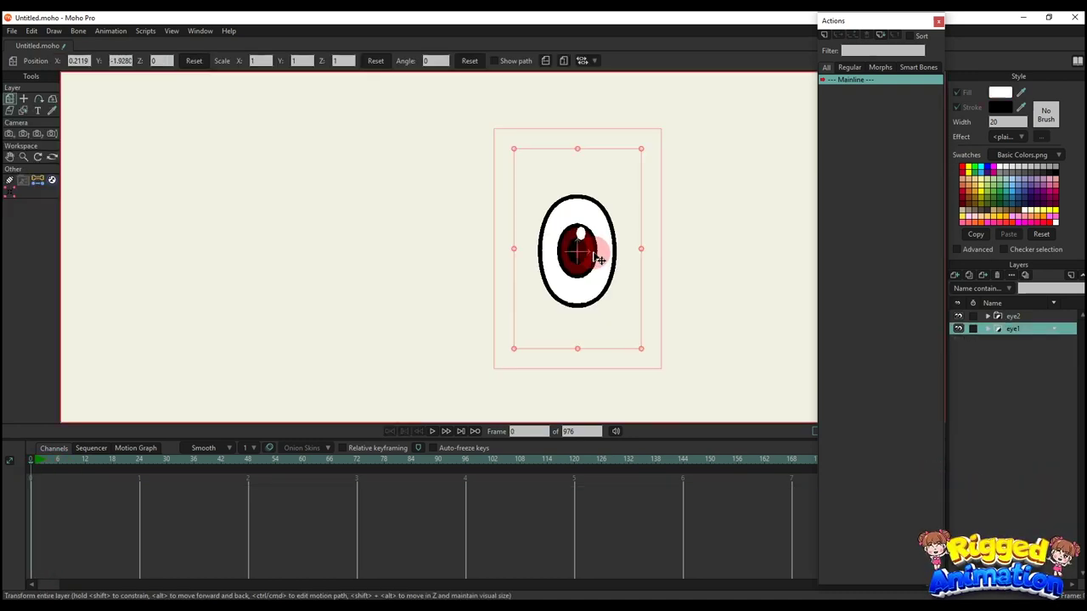
Move the eye1 group to the left side of the canvas and duplicate it.
{"action": "left_click_drag", "start_coordinate": [586, 255], "coordinate": [449, 289]}
{"action": "scroll", "coordinate": [477, 253], "scroll_direction": "down", "scroll_amount": 3}
{"action": "left_click_drag", "start_coordinate": [436, 294], "coordinate": [239, 298]}
{"action": "right_click", "coordinate": [1008, 331]}
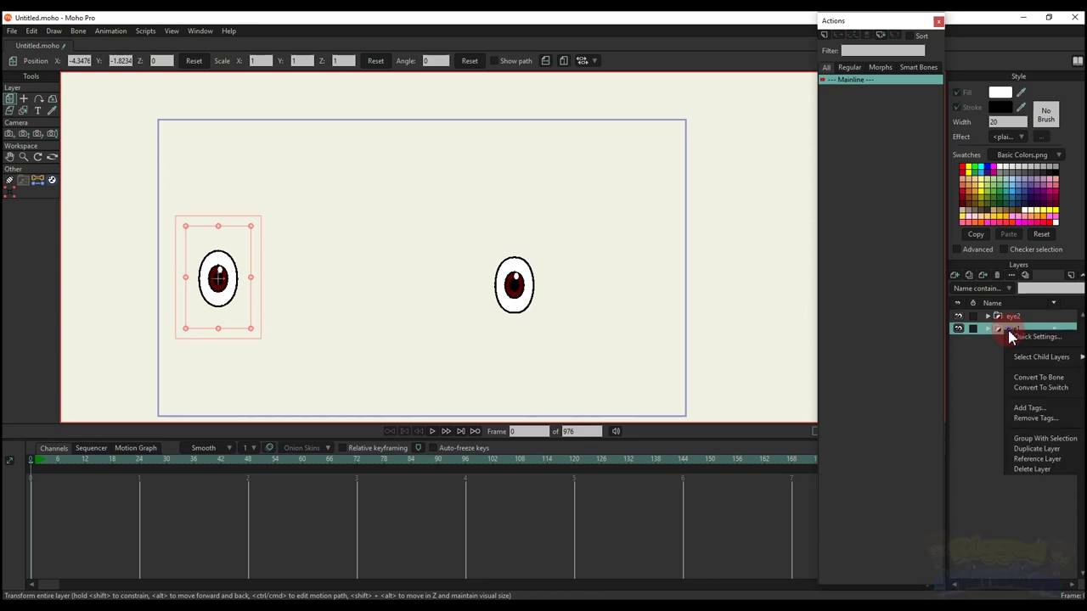
{"action": "left_click", "coordinate": [979, 363]}
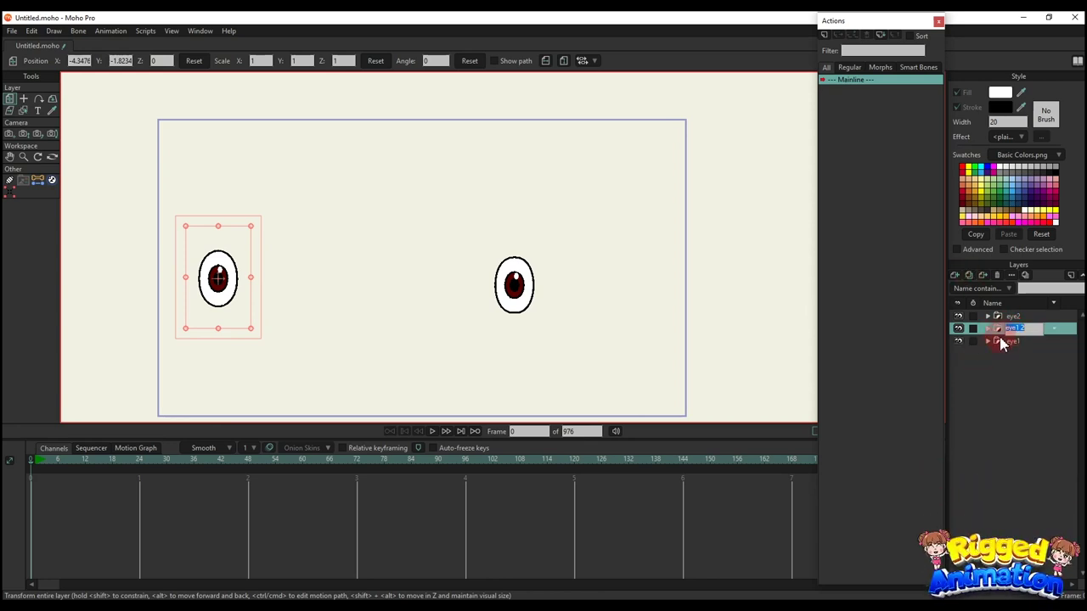
{"action": "left_click", "coordinate": [986, 329]}
{"action": "left_click", "coordinate": [988, 329]}
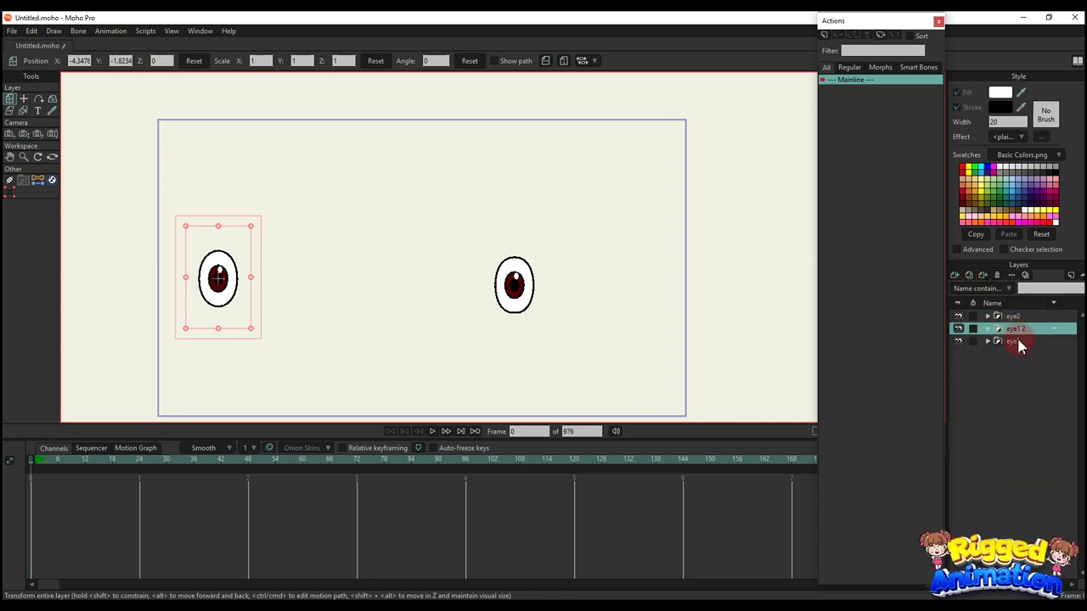
Group the two eye1 copies together and name the new group eye1.
{"action": "left_click", "coordinate": [1017, 340], "text": "shift"}
{"action": "right_click", "coordinate": [1022, 329]}
{"action": "left_click", "coordinate": [1033, 443]}
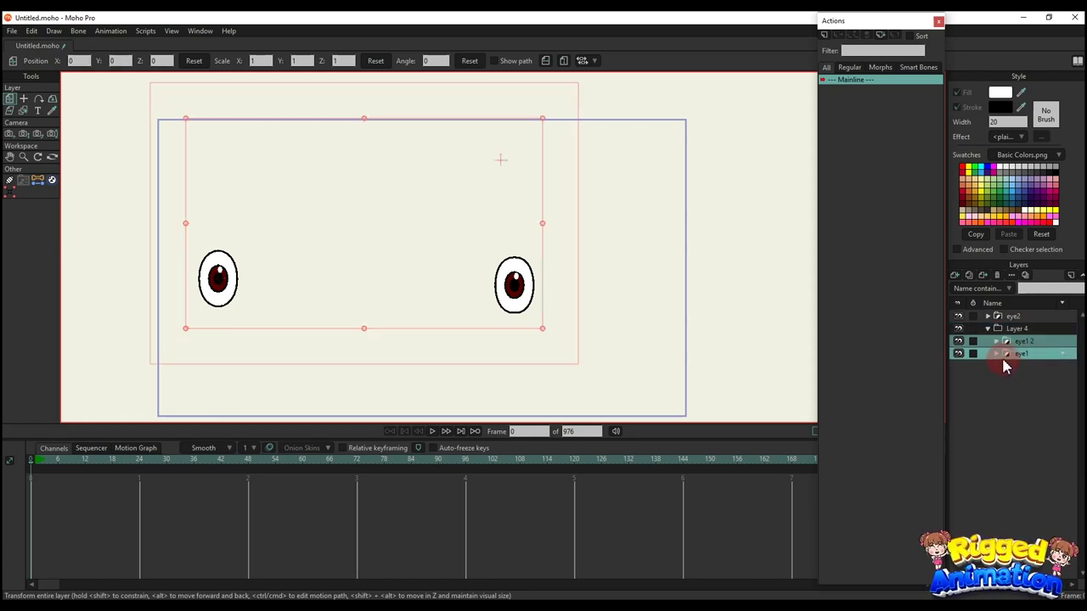
{"action": "left_click", "coordinate": [988, 330]}
{"action": "double_click", "coordinate": [1018, 331]}
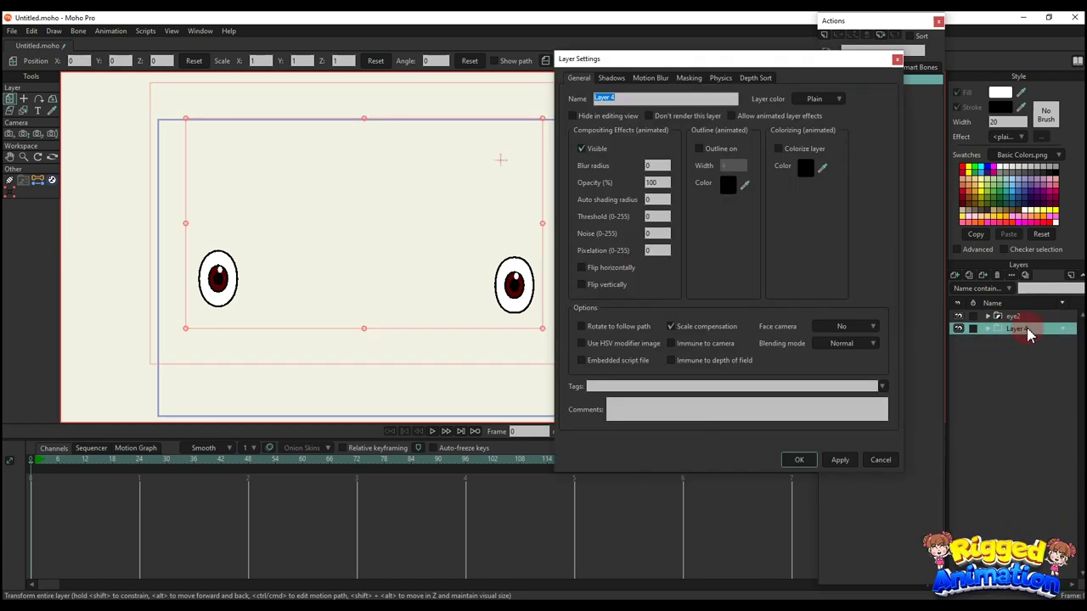
{"action": "type", "text": "eye1"}
{"action": "key", "text": "Return"}
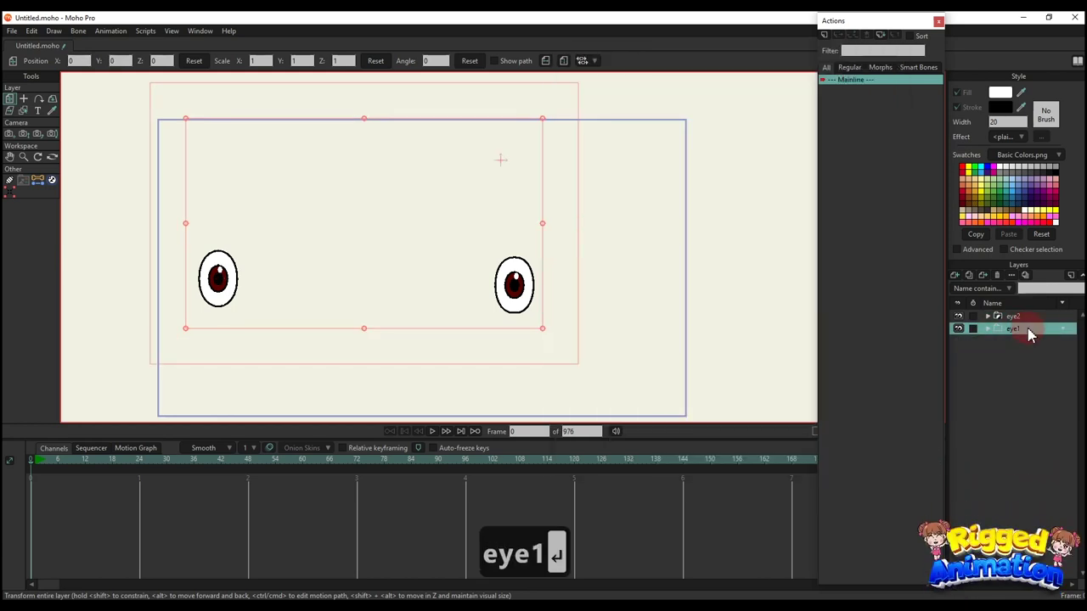
Move the duplicated eye1 2 to the right so it sits beside the original as a pair.
{"action": "left_click", "coordinate": [988, 329]}
{"action": "left_click", "coordinate": [1022, 341]}
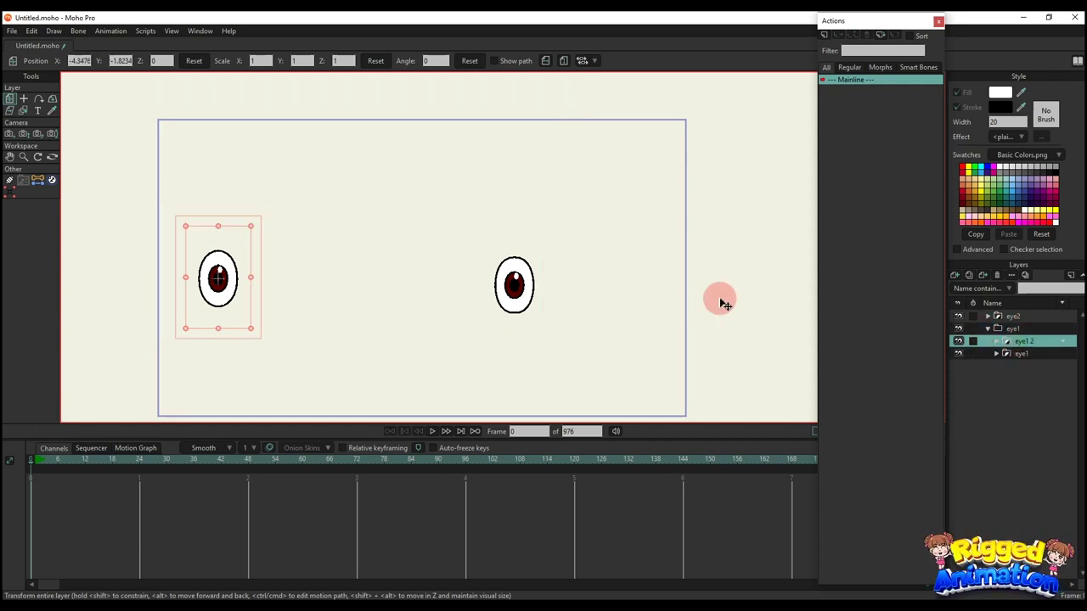
{"action": "scroll", "coordinate": [311, 228], "scroll_direction": "up", "scroll_amount": 2}
{"action": "left_click_drag", "start_coordinate": [204, 297], "coordinate": [270, 302]}
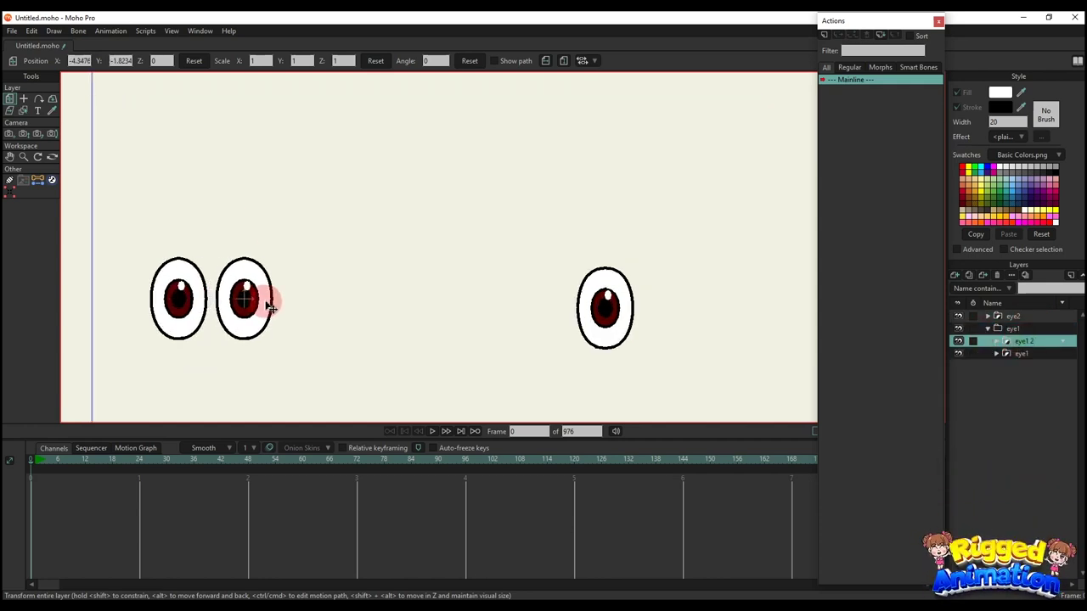
{"action": "scroll", "coordinate": [268, 307], "scroll_direction": "down", "scroll_amount": 2}
{"action": "mouse_move", "coordinate": [38, 456]}
{"action": "left_mouse_down"}
{"action": "mouse_move", "coordinate": [68, 470]}
{"action": "mouse_move", "coordinate": [28, 463]}
{"action": "left_mouse_up"}
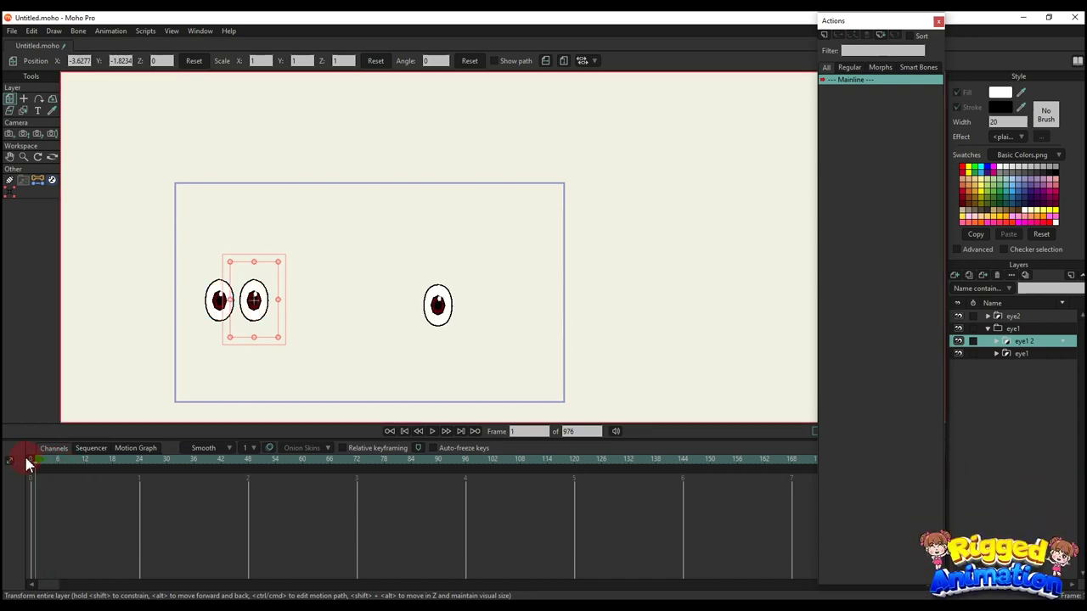
Collapse the eye1 group and duplicate the eye2 group.
{"action": "left_click", "coordinate": [988, 329]}
{"action": "left_click", "coordinate": [1007, 316]}
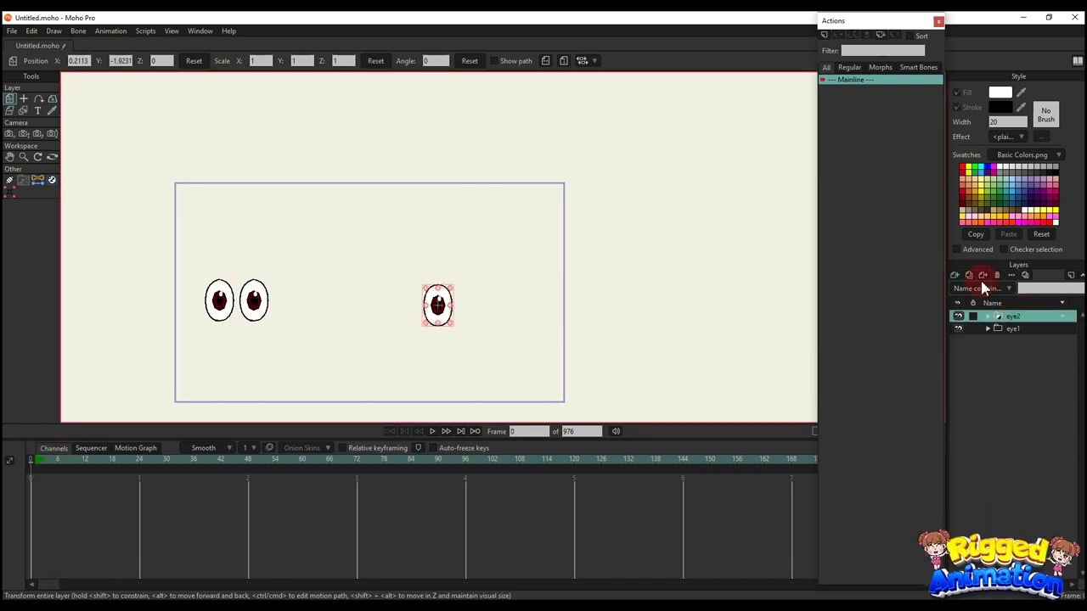
{"action": "left_click", "coordinate": [971, 277]}
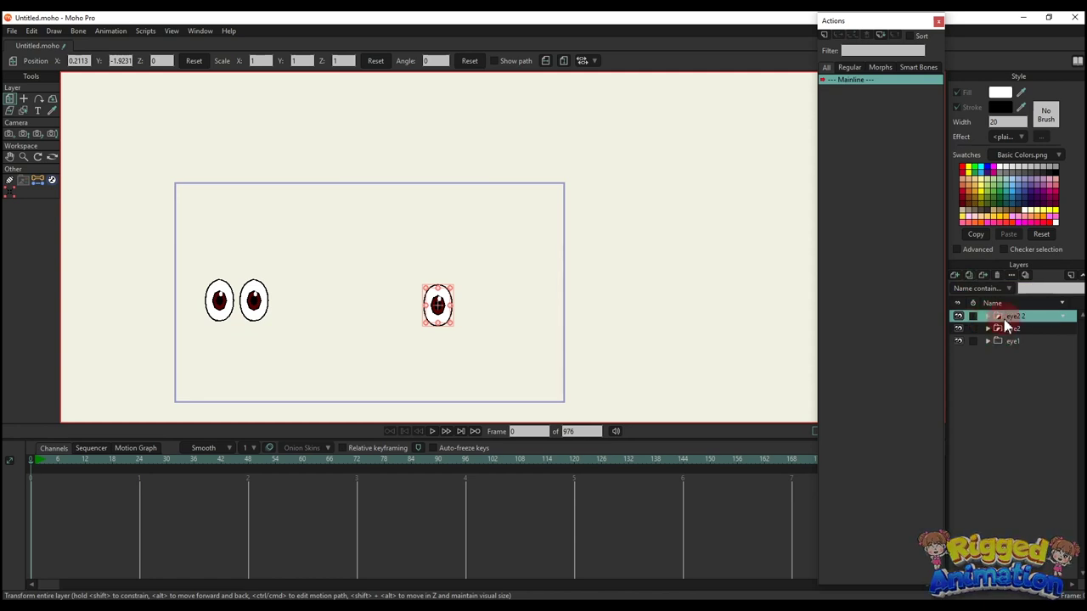
Group the two eye2 copies together and name the new group eye2.
{"action": "right_click", "coordinate": [1023, 321]}
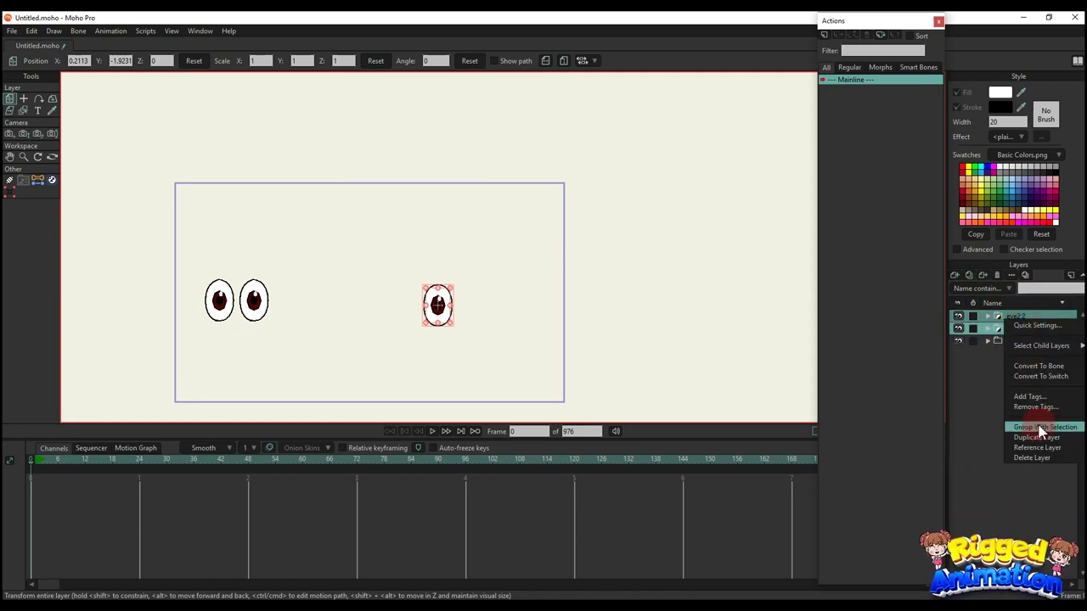
{"action": "left_click", "coordinate": [988, 316]}
{"action": "double_click", "coordinate": [1022, 317]}
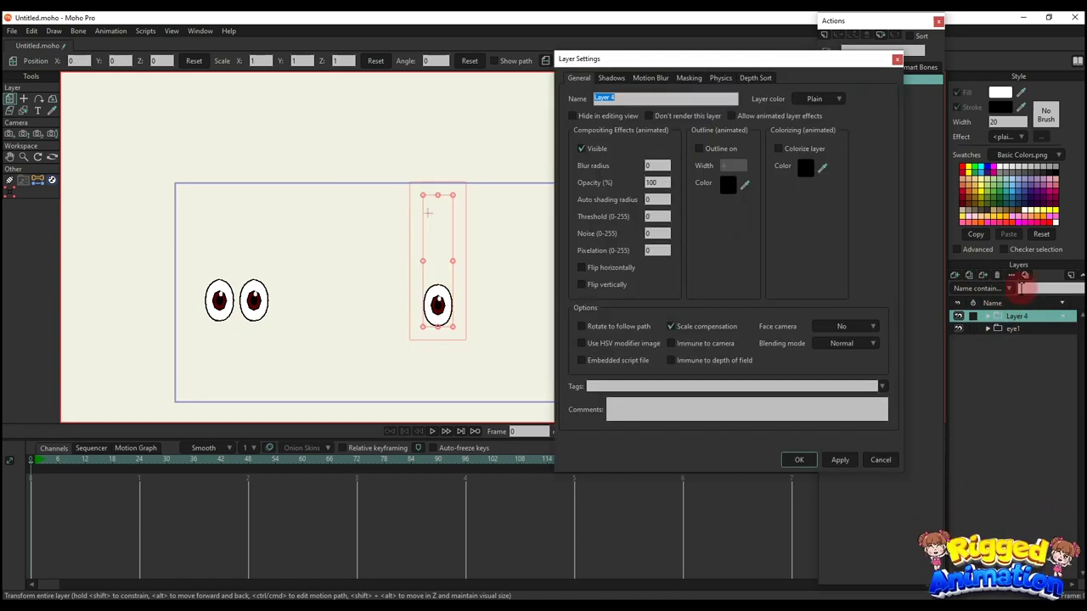
{"action": "type", "text": "eye2"}
{"action": "key", "text": "Return"}
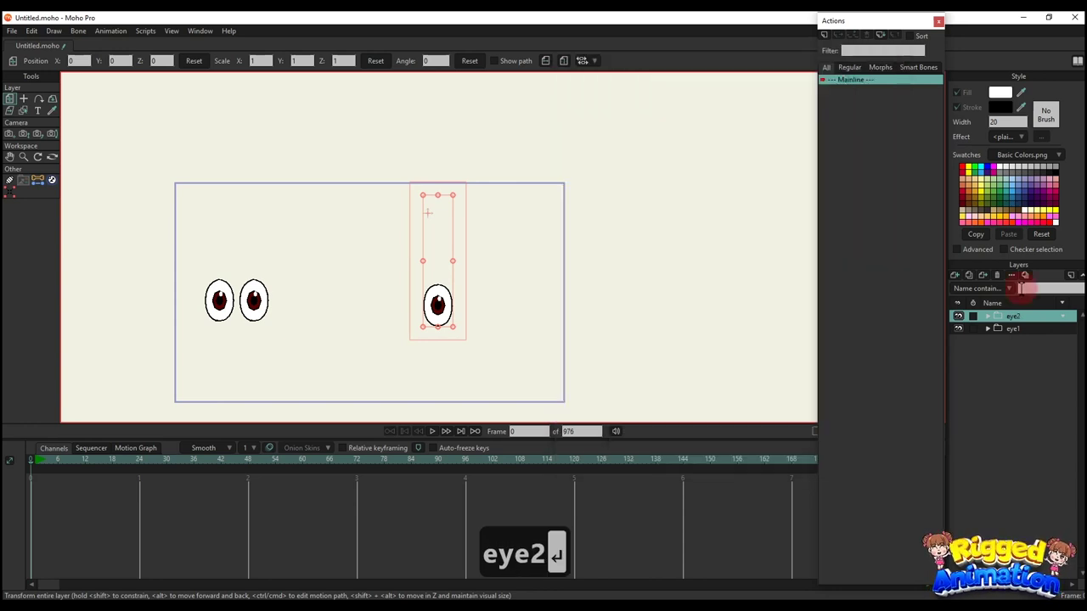
Move the duplicated eye2 2 to the right so it sits beside the original eye2.
{"action": "left_click", "coordinate": [988, 316]}
{"action": "left_click", "coordinate": [1009, 329]}
{"action": "scroll", "coordinate": [458, 275], "scroll_direction": "up", "scroll_amount": 3}
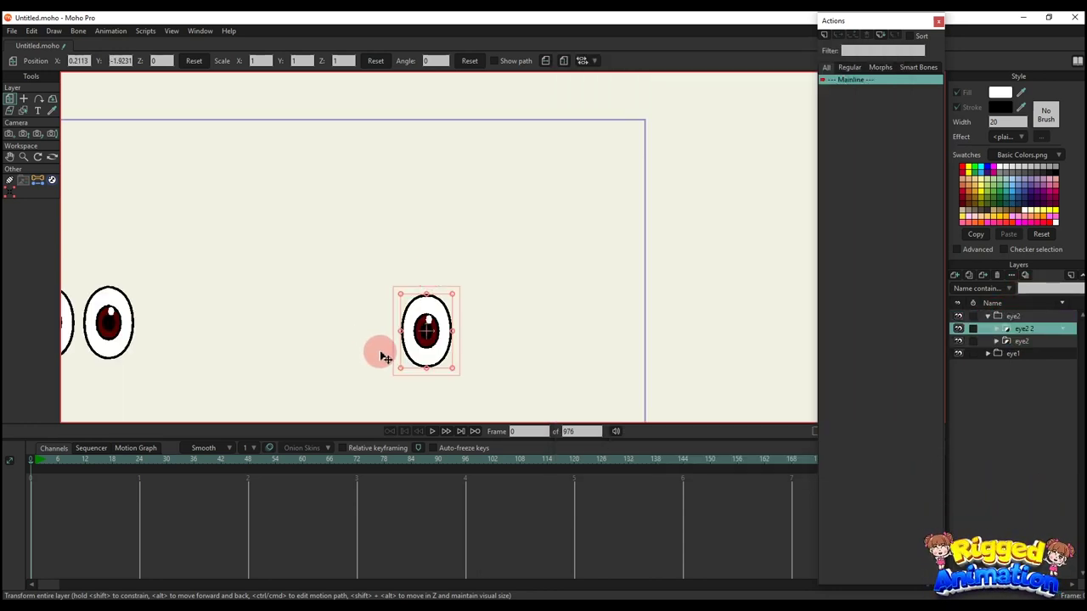
{"action": "scroll", "coordinate": [416, 297], "scroll_direction": "up", "scroll_amount": 2}
{"action": "left_click_drag", "start_coordinate": [441, 301], "coordinate": [534, 299]}
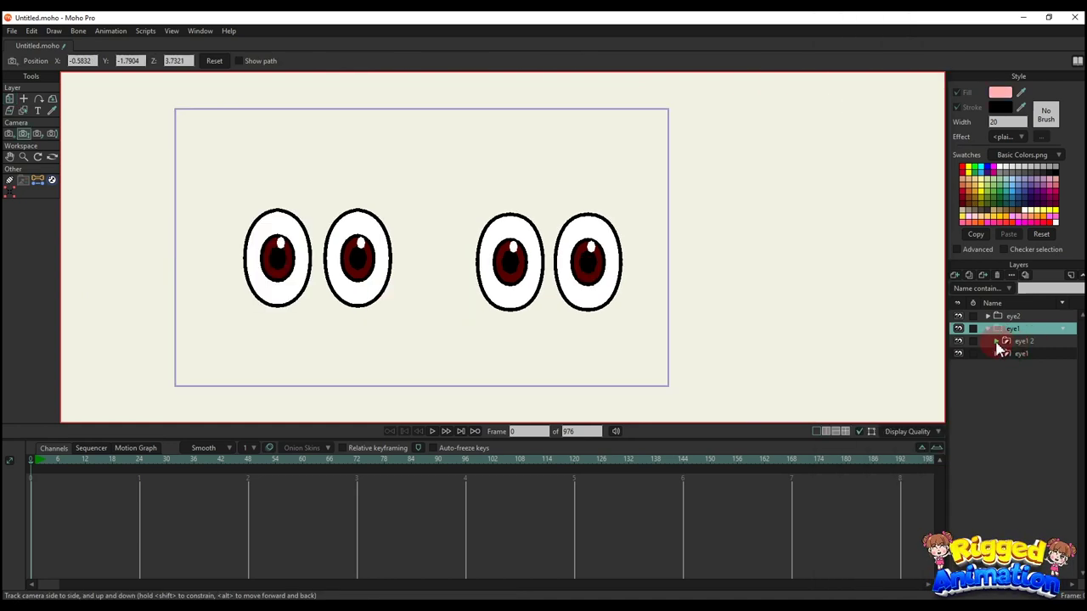
Check the mask layers of both eyes in the eye1 group, and delete the leftover keyframes on their two Layer 3 lid layers.
{"action": "left_click", "coordinate": [997, 341]}
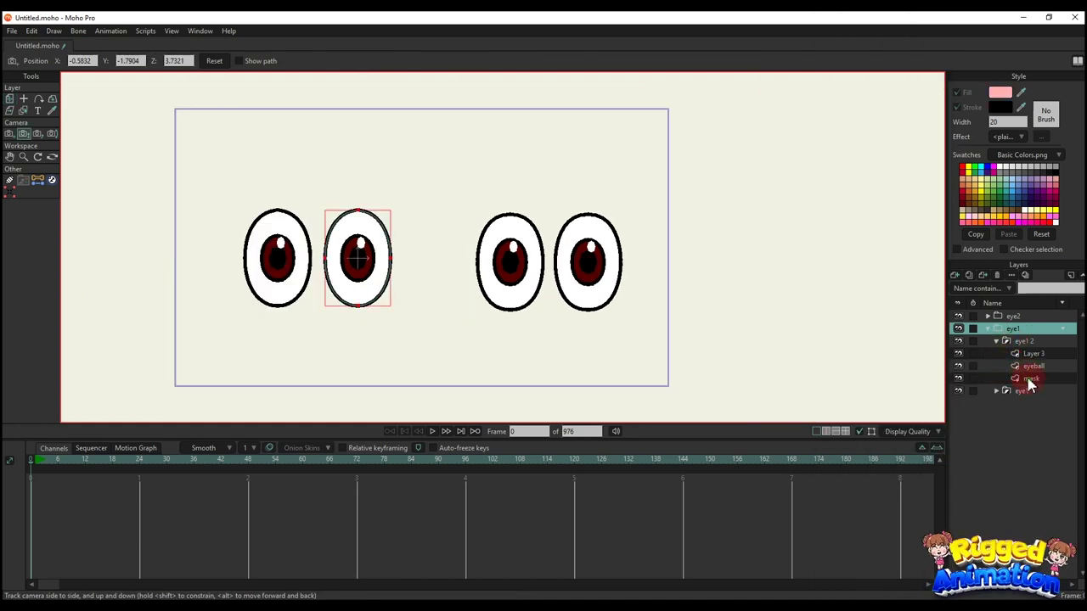
{"action": "left_click", "coordinate": [1030, 379]}
{"action": "left_click", "coordinate": [996, 392]}
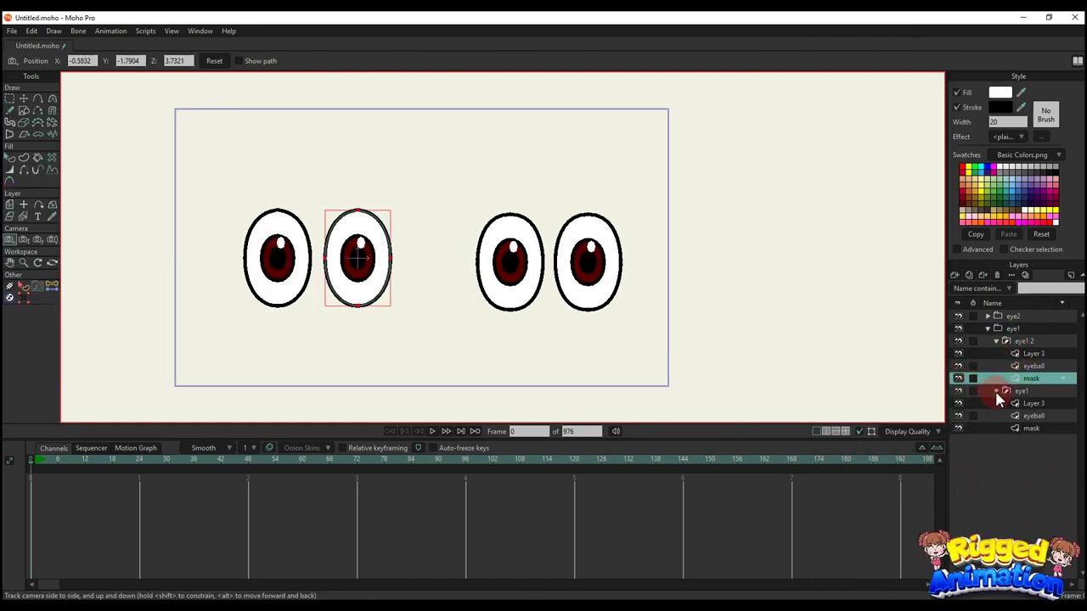
{"action": "left_click", "coordinate": [1032, 428], "text": "ctrl"}
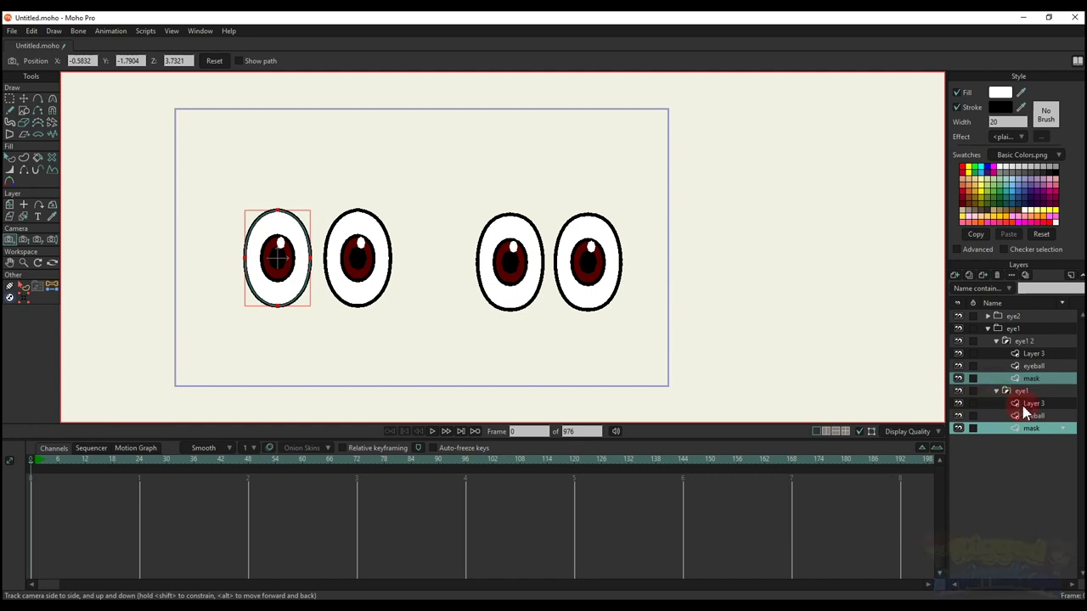
{"action": "left_click", "coordinate": [1026, 405]}
{"action": "left_click", "coordinate": [1033, 354], "text": "ctrl"}
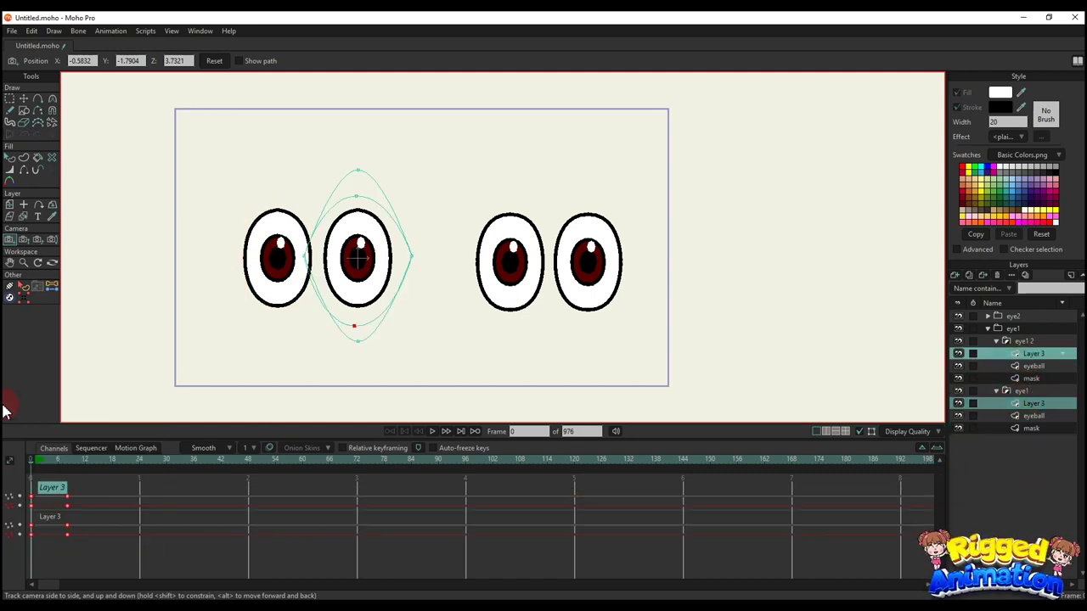
{"action": "key", "text": "BackSpace"}
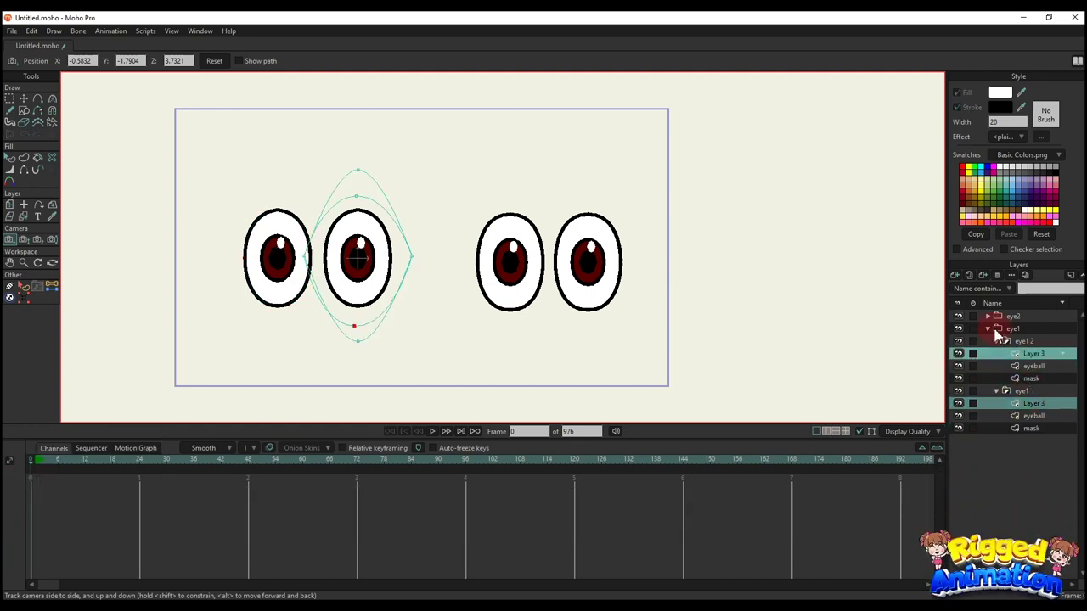
Delete the leftover keyframes on the mask 2 layers of both eyes in the eye2 group, and check the timeline.
{"action": "left_click", "coordinate": [988, 328]}
{"action": "left_click", "coordinate": [987, 316]}
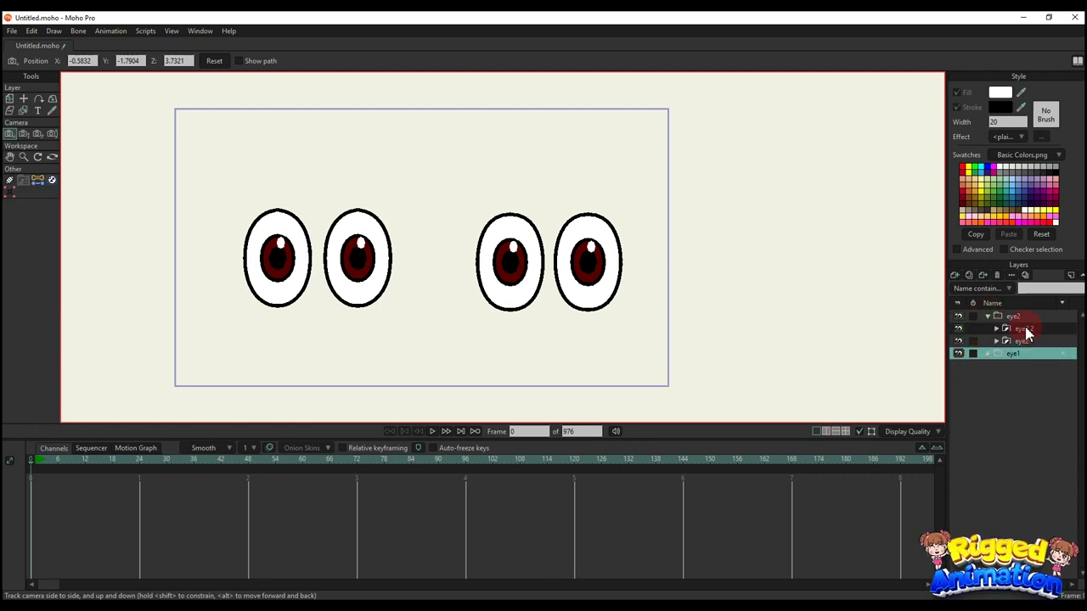
{"action": "left_click", "coordinate": [997, 329]}
{"action": "left_click", "coordinate": [1031, 341]}
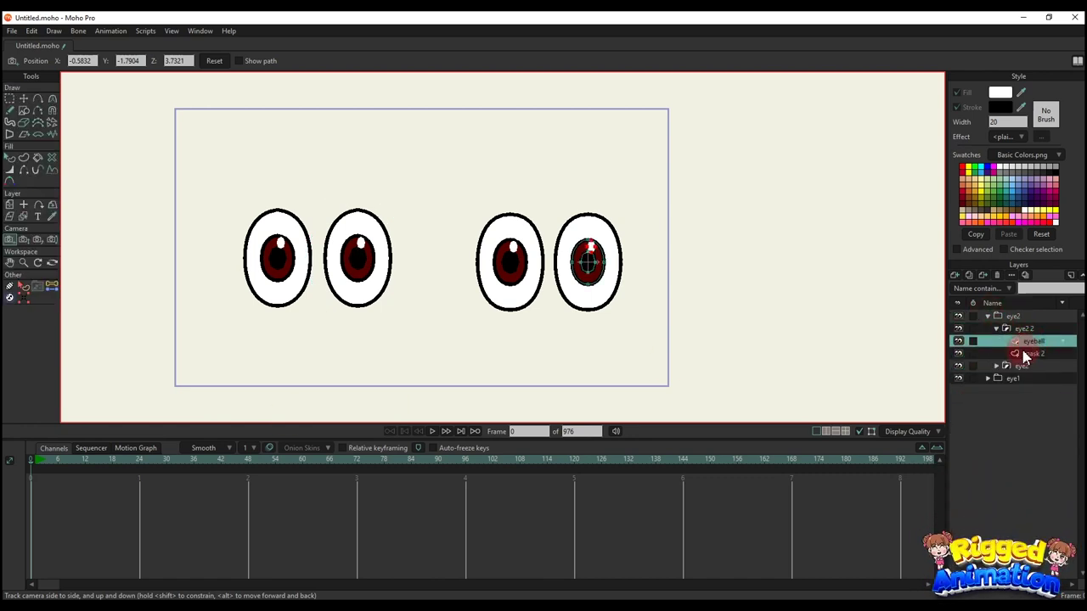
{"action": "left_click", "coordinate": [1032, 353]}
{"action": "left_click", "coordinate": [996, 366]}
{"action": "left_click", "coordinate": [1033, 390], "text": "ctrl"}
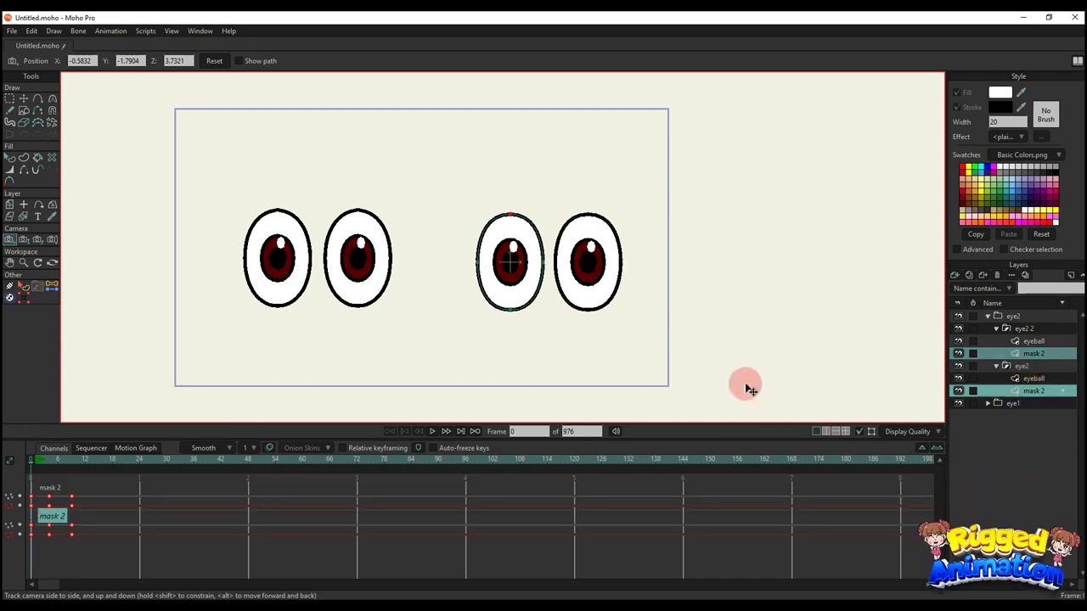
{"action": "left_click", "coordinate": [31, 460]}
{"action": "left_click", "coordinate": [1024, 318]}
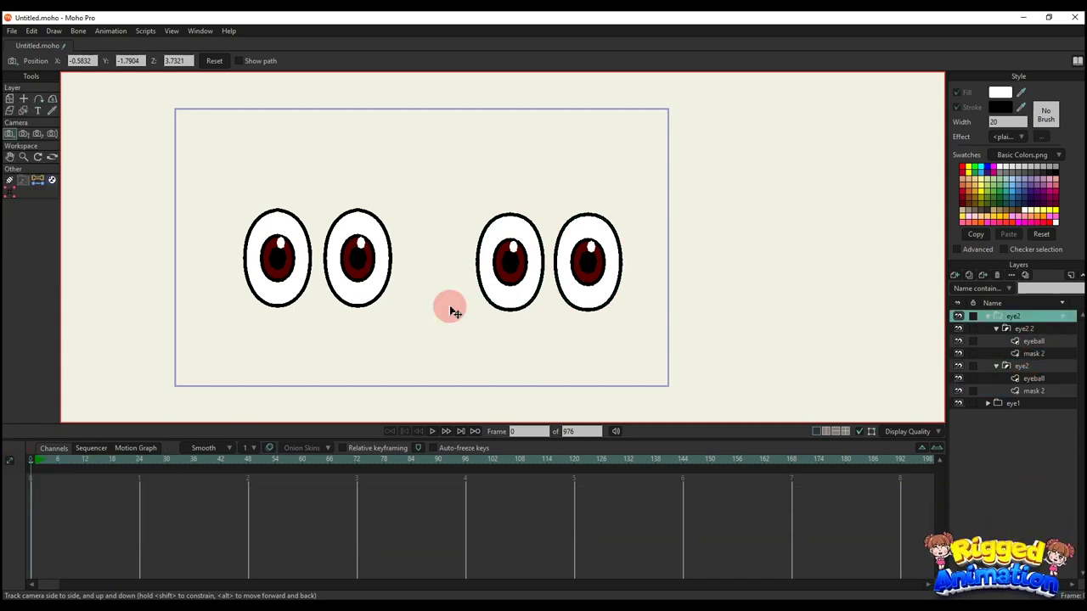
{"action": "left_click_drag", "start_coordinate": [38, 461], "coordinate": [119, 472]}
{"action": "left_click_drag", "start_coordinate": [13, 465], "coordinate": [7, 456]}
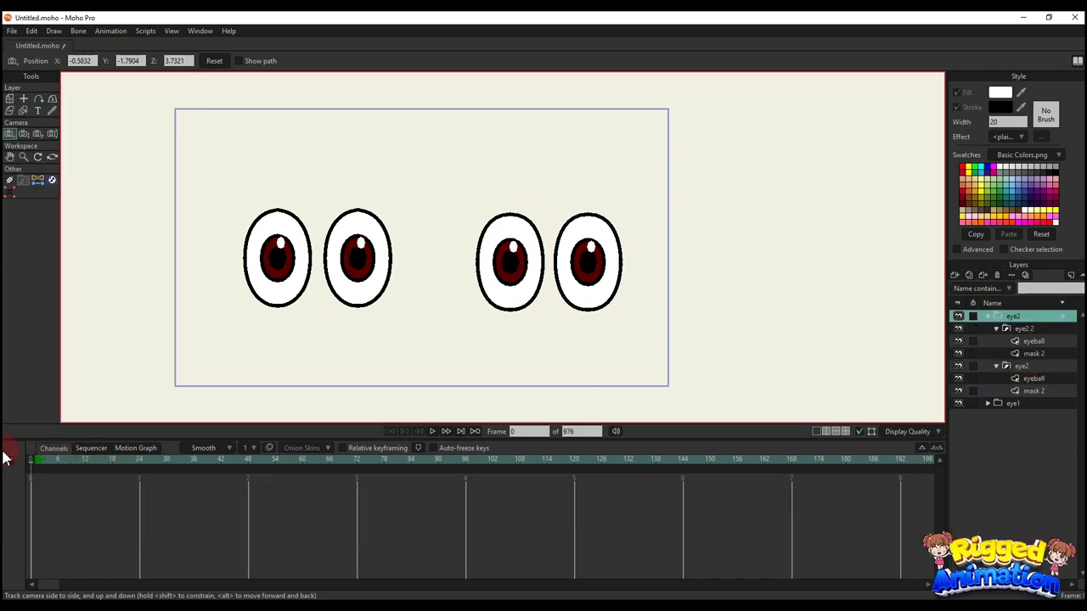
Collapse the eye2 group, check which eyes each group holds, and convert the eye1 group to a bone layer.
{"action": "scroll", "coordinate": [369, 304], "scroll_direction": "down", "scroll_amount": 2}
{"action": "key", "text": "b"}
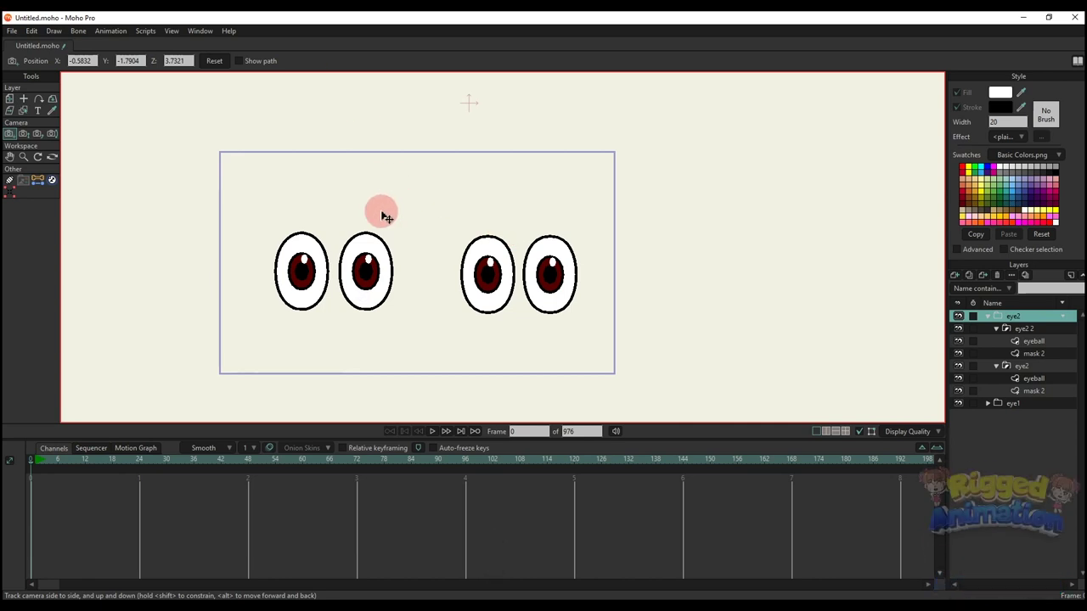
{"action": "left_click", "coordinate": [988, 318]}
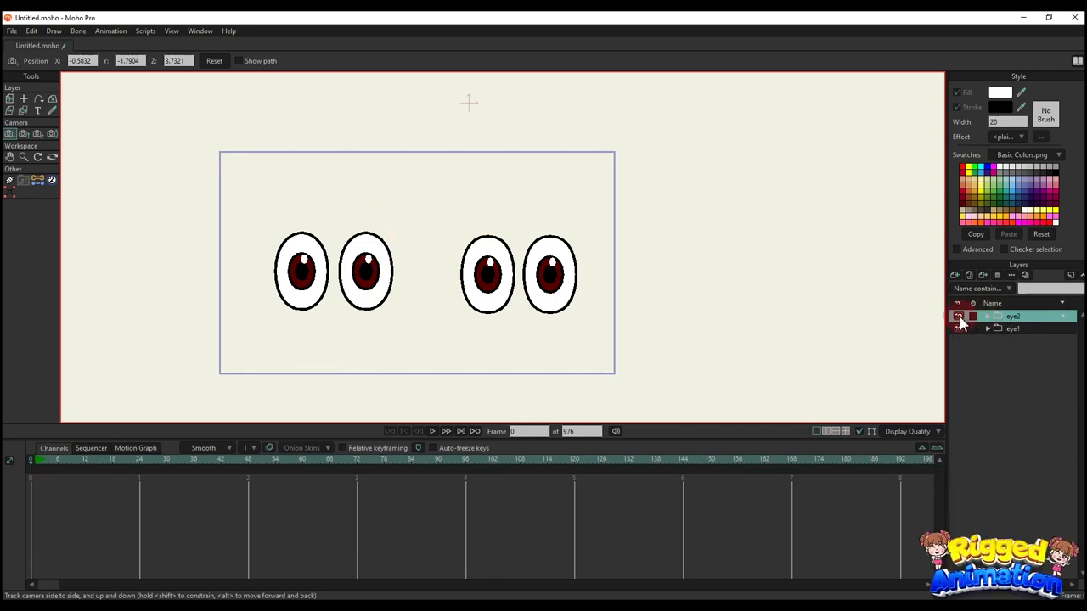
{"action": "left_click", "coordinate": [960, 317]}
{"action": "left_click", "coordinate": [960, 317]}
{"action": "left_click", "coordinate": [957, 330]}
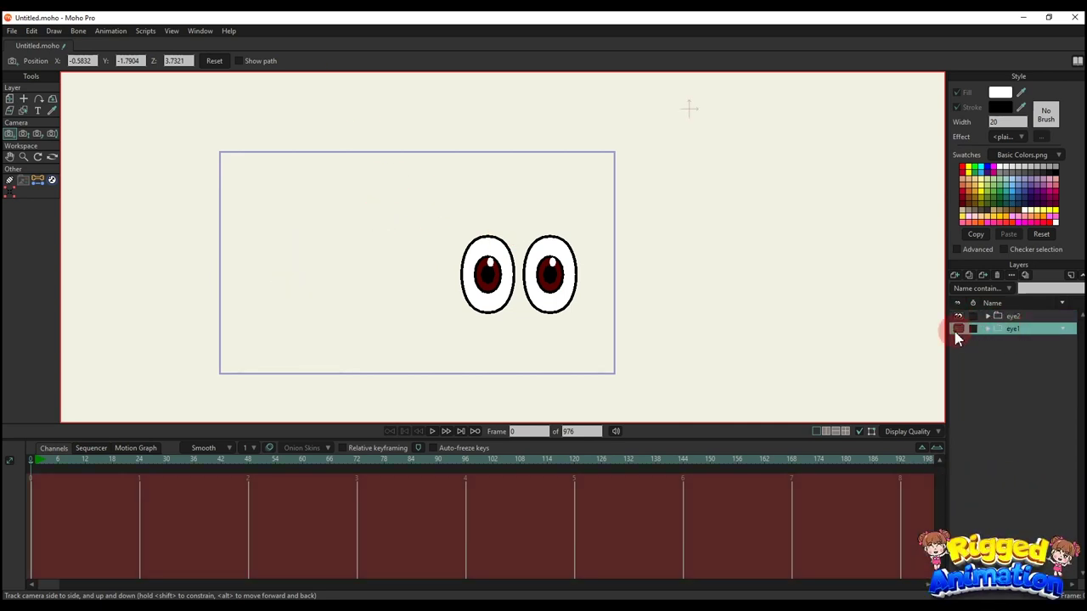
{"action": "left_click", "coordinate": [958, 331]}
{"action": "right_click", "coordinate": [1009, 331]}
{"action": "left_click", "coordinate": [1036, 381]}
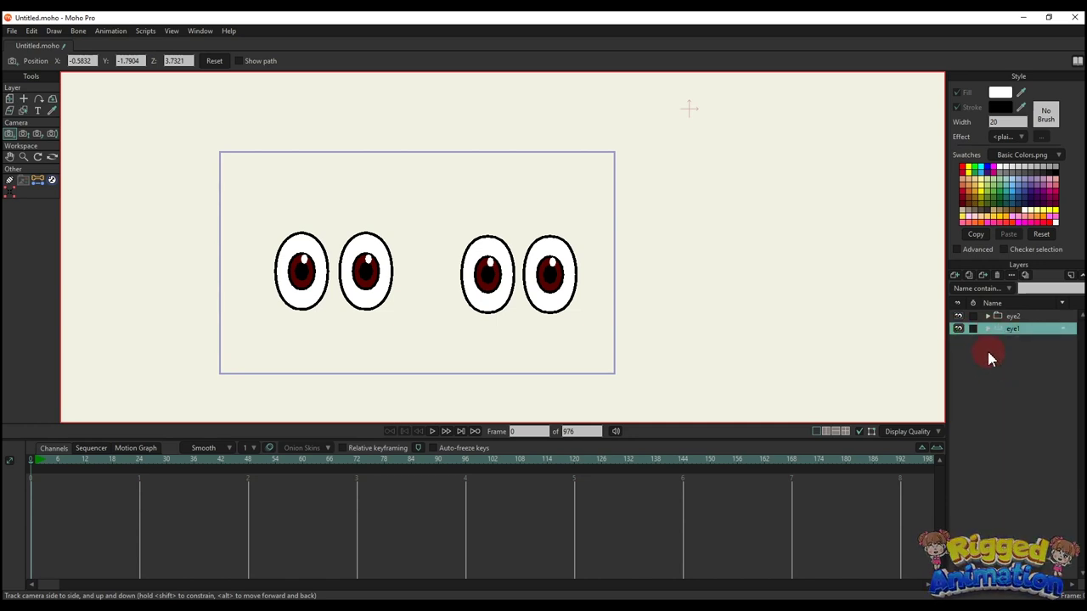
Add a short vertical bone centred below the eye1 pair, name it eye1 and show its label.
{"action": "scroll", "coordinate": [461, 291], "scroll_direction": "up", "scroll_amount": 1}
{"action": "key", "text": "a"}
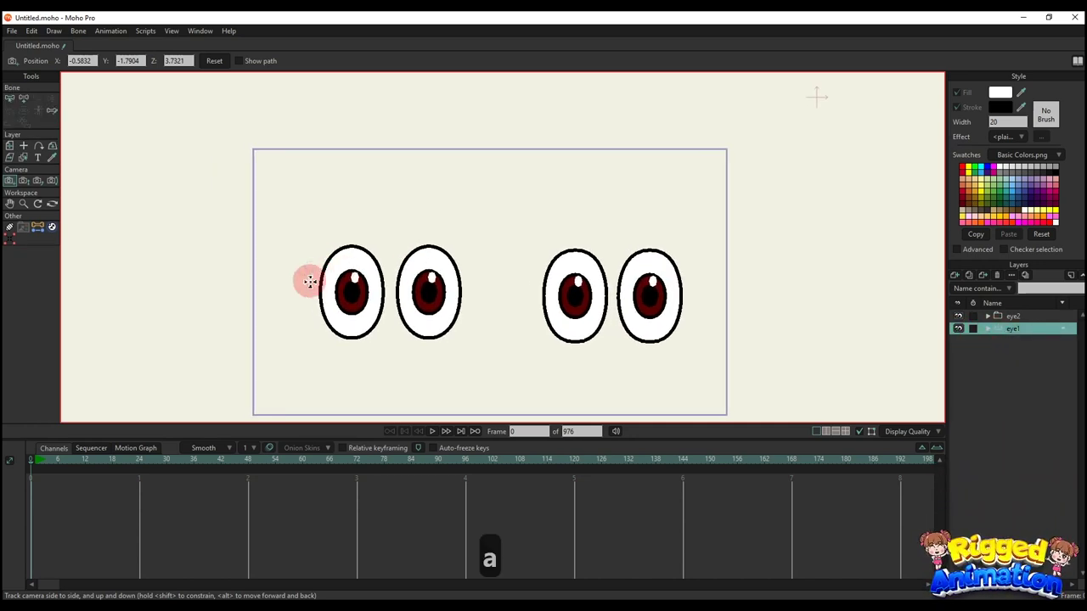
{"action": "scroll", "coordinate": [365, 310], "scroll_direction": "up", "scroll_amount": 2}
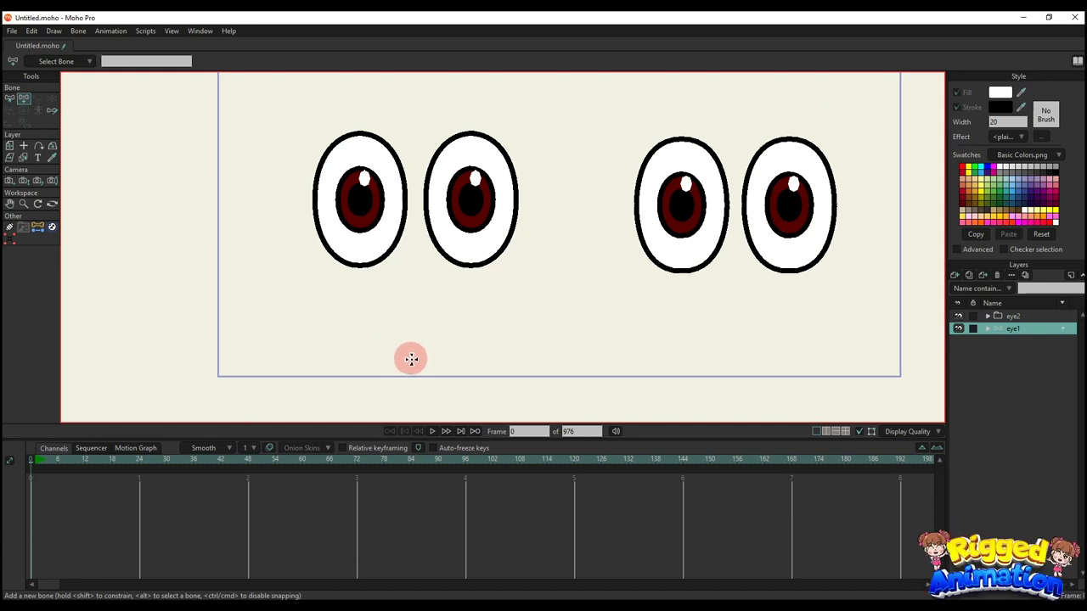
{"action": "left_click_drag", "start_coordinate": [414, 341], "coordinate": [414, 274]}
{"action": "key", "text": "s"}
{"action": "type", "text": "b"}
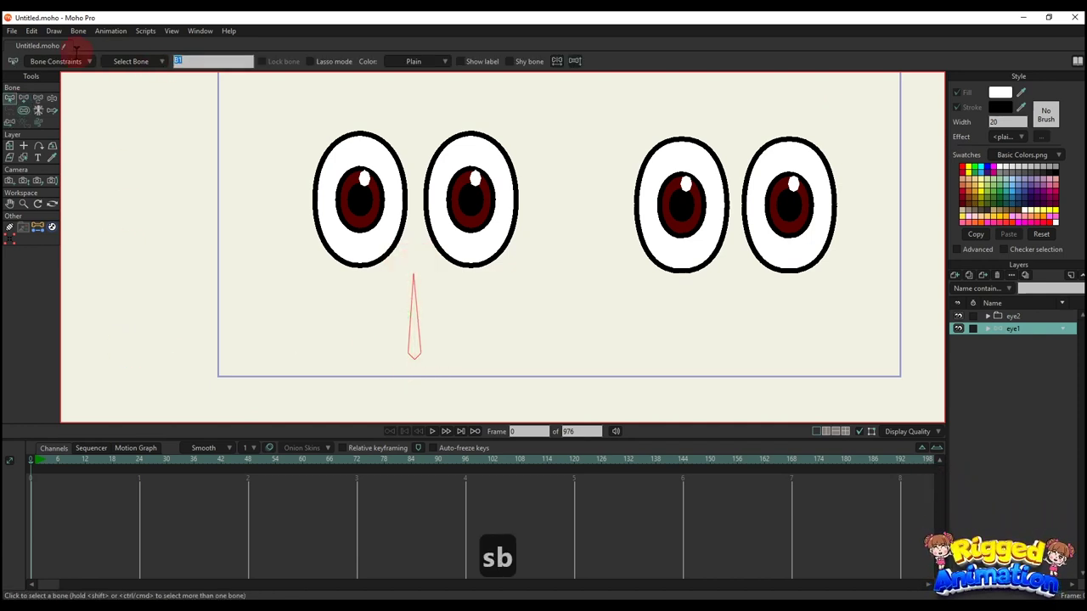
{"action": "type", "text": "eye1"}
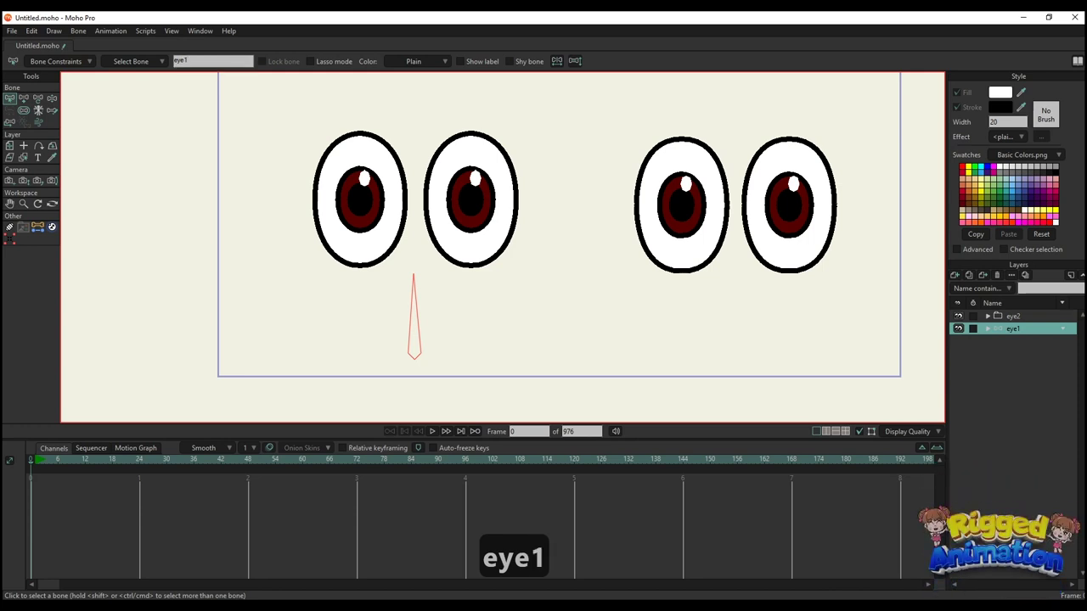
{"action": "key", "text": "Return"}
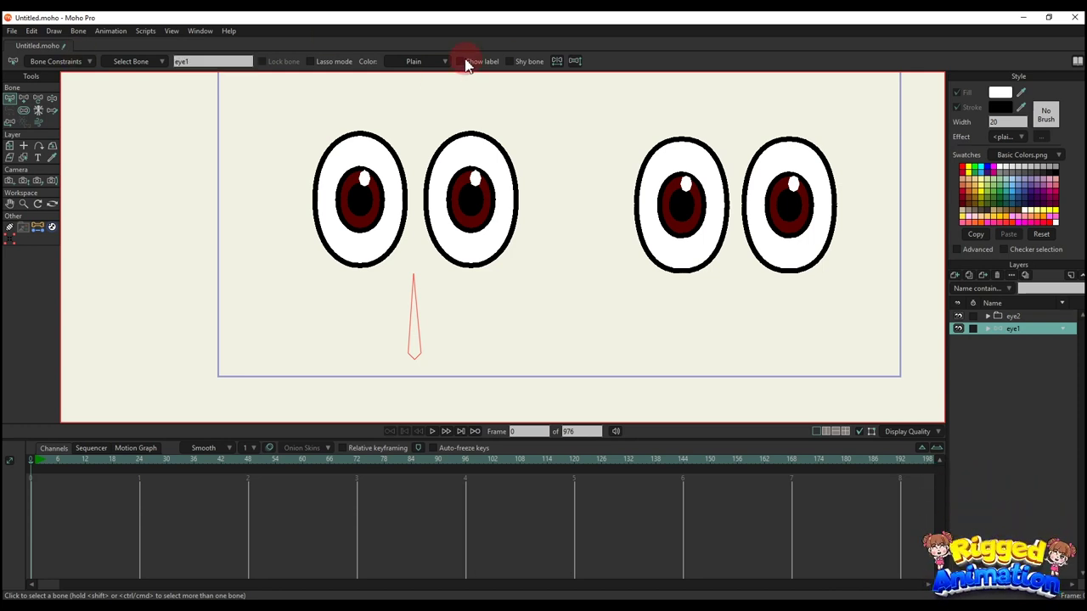
Bind the points of both mask layers in the eye1 group to the eye1 bone.
{"action": "scroll", "coordinate": [430, 168], "scroll_direction": "down", "scroll_amount": 1}
{"action": "left_click_drag", "start_coordinate": [429, 185], "coordinate": [421, 226]}
{"action": "right_click", "coordinate": [376, 273], "text": "alt"}
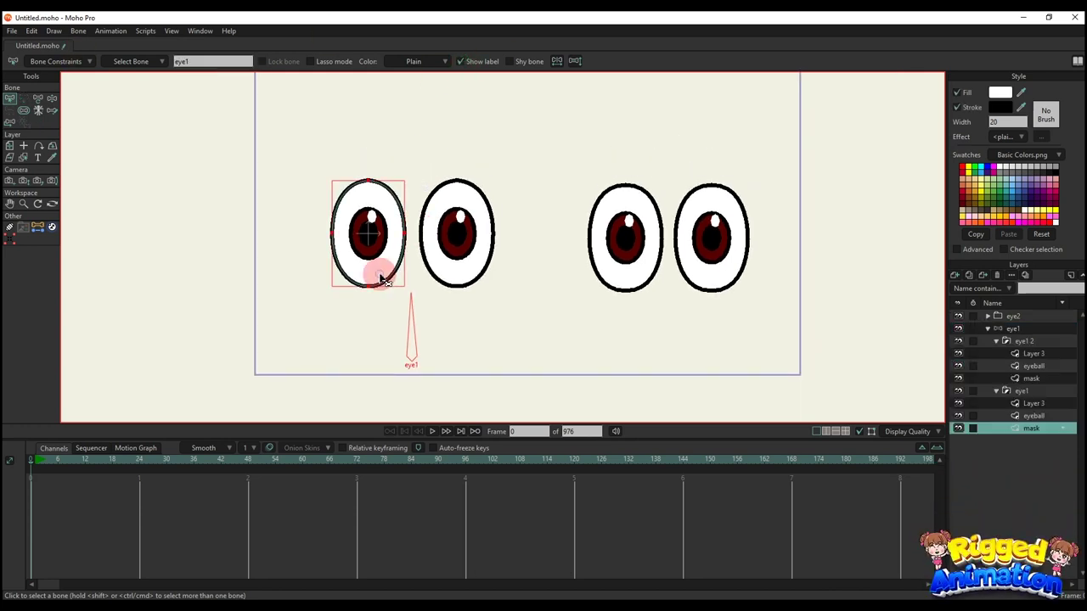
{"action": "key", "text": "i"}
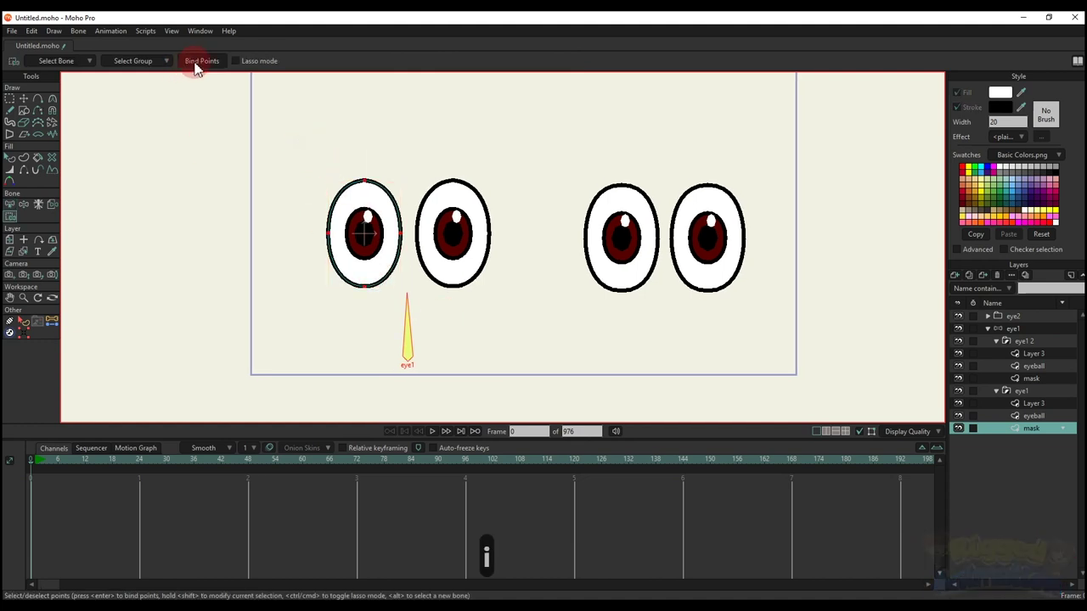
{"action": "left_click", "coordinate": [473, 279], "text": "ctrl+alt"}
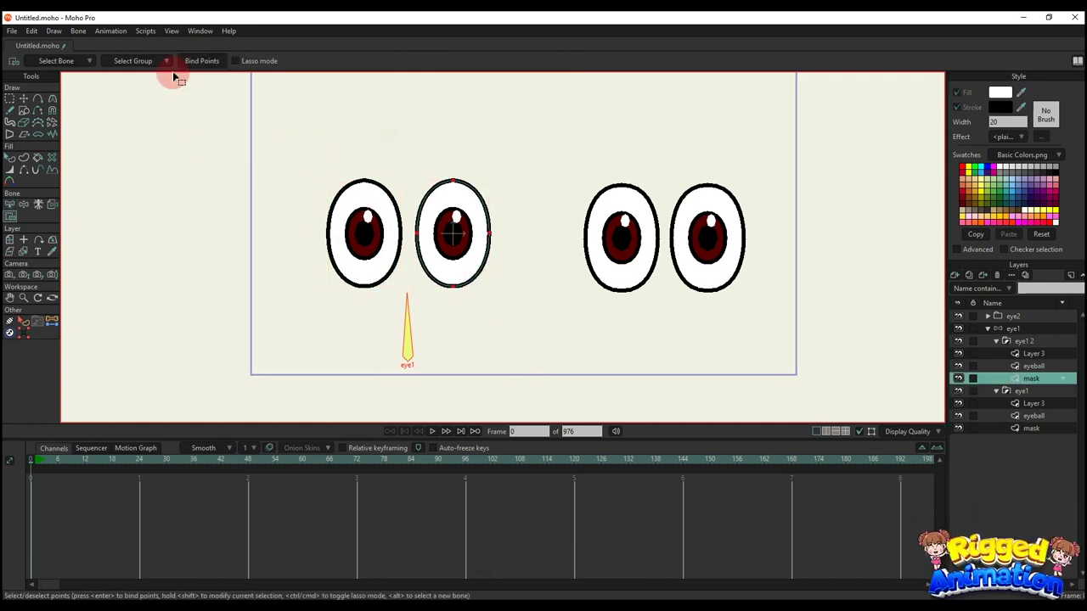
Add a vertical bone between the two eyes of the eye1 pair and a pin bone at the centre of each pupil.
{"action": "left_click", "coordinate": [1002, 328]}
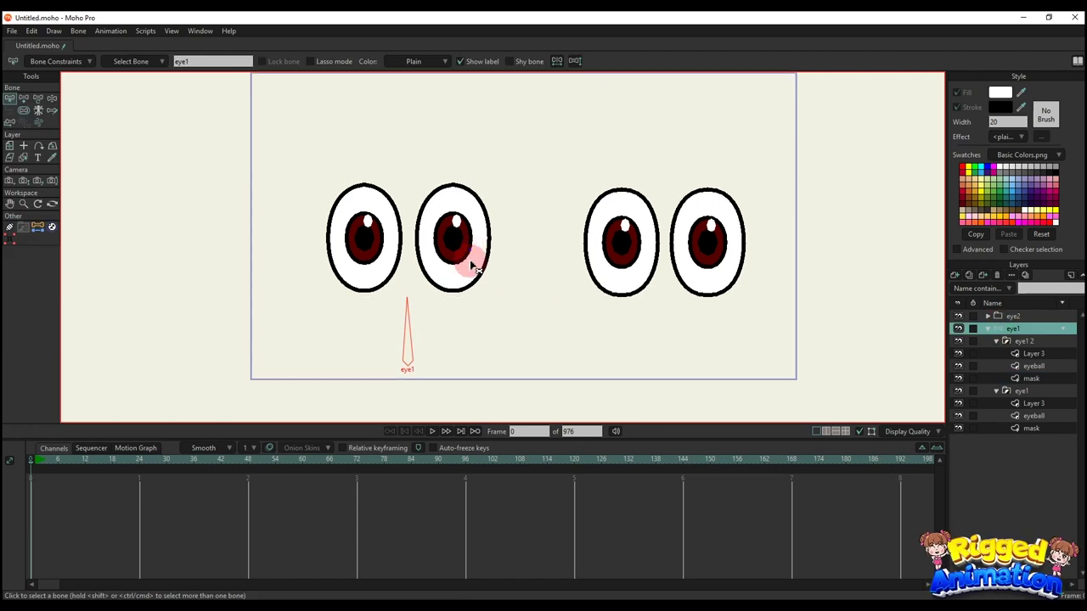
{"action": "key", "text": "b"}
{"action": "left_click_drag", "start_coordinate": [409, 248], "coordinate": [432, 234]}
{"action": "key", "text": "a"}
{"action": "key", "text": "b"}
{"action": "left_click", "coordinate": [422, 379]}
{"action": "key", "text": "a"}
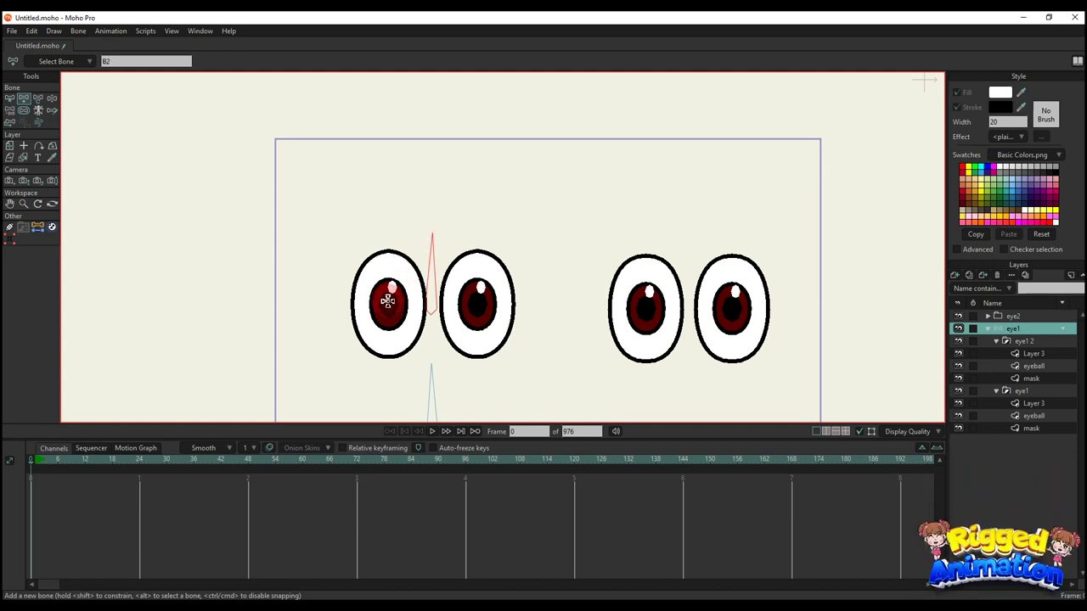
{"action": "left_click", "coordinate": [389, 302]}
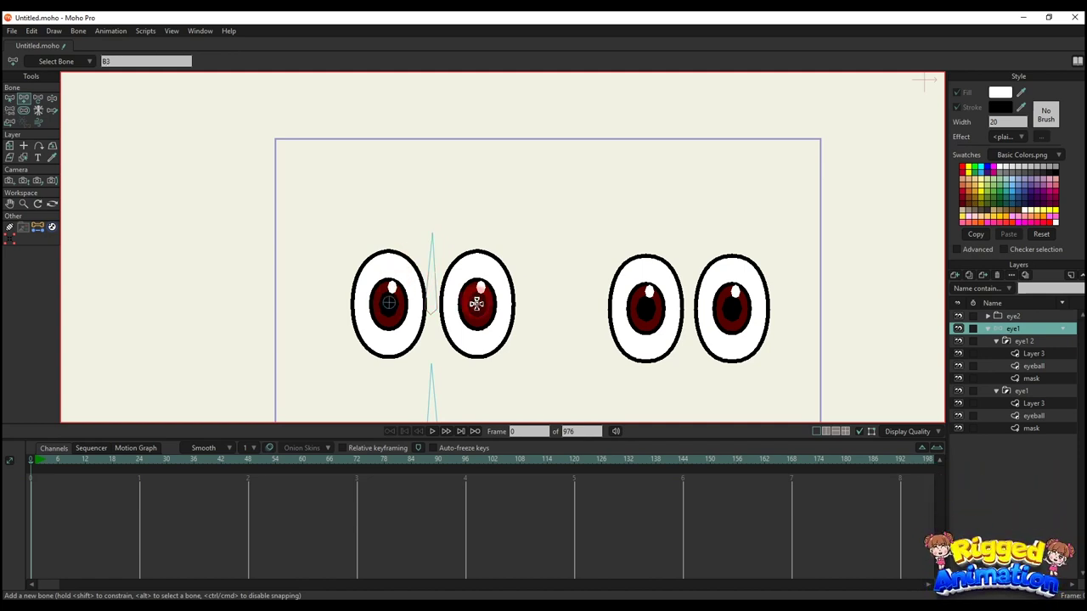
Parent both pupil pin bones to the vertical bone between the eyes, and adjust that vertical bone's strength.
{"action": "key", "text": "p"}
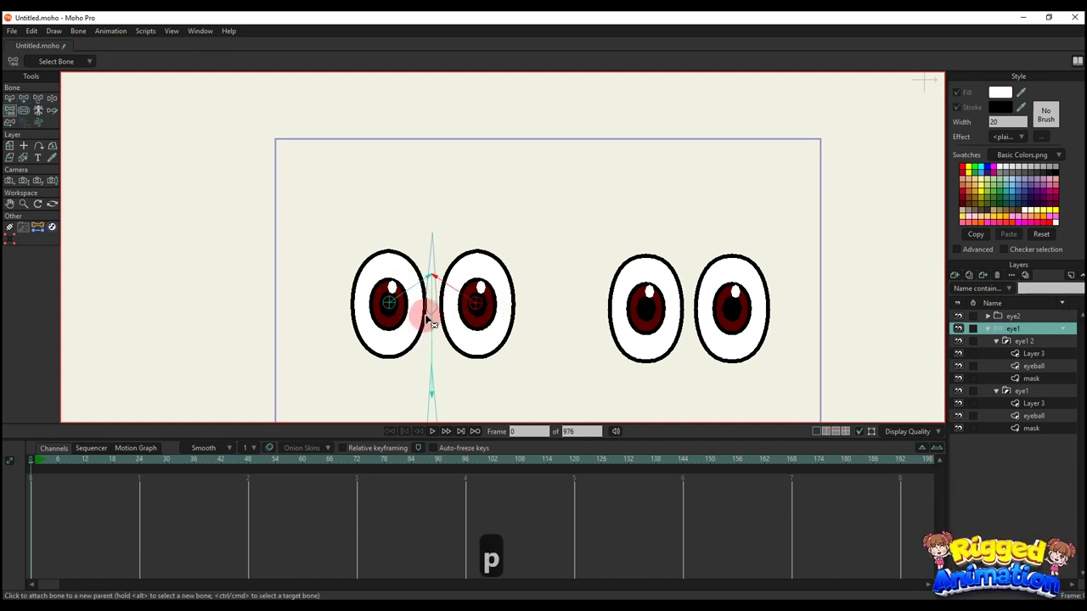
{"action": "scroll", "coordinate": [425, 315], "scroll_direction": "down", "scroll_amount": 1}
{"action": "left_click_drag", "start_coordinate": [426, 315], "coordinate": [230, 276]}
{"action": "key", "text": "s"}
{"action": "scroll", "coordinate": [423, 248], "scroll_direction": "up", "scroll_amount": 2}
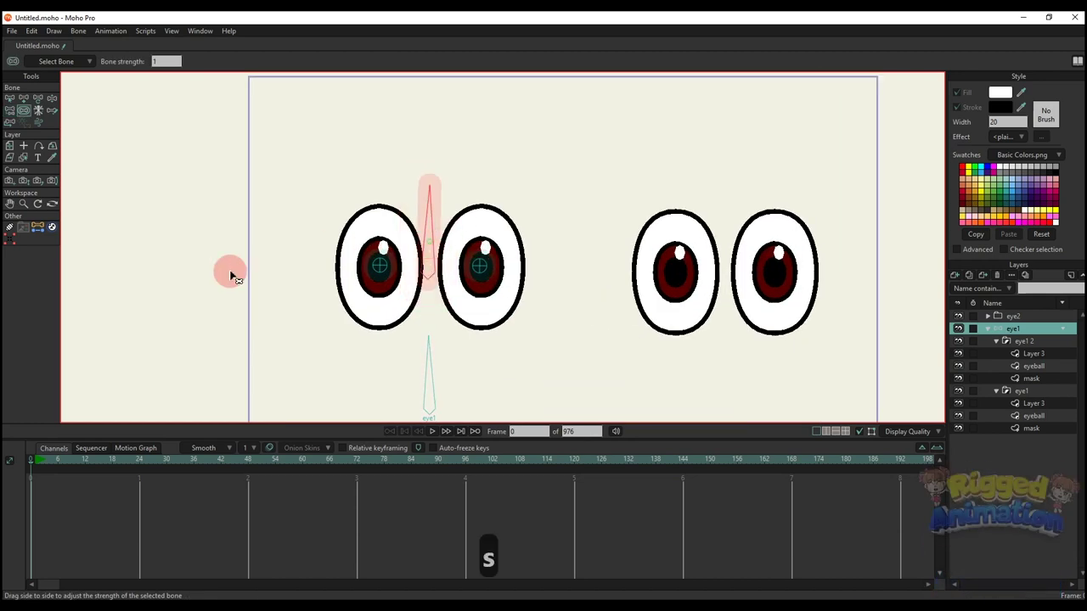
Name the vertical bone between the eyes eyeball and show its label.
{"action": "key", "text": "v"}
{"action": "key", "text": "b"}
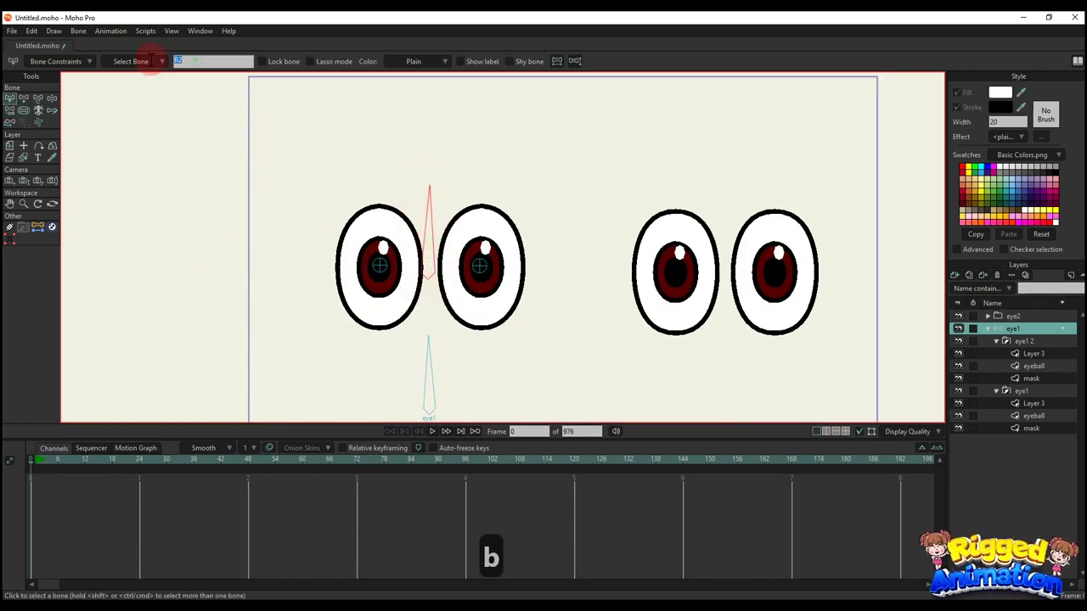
{"action": "type", "text": "eyebal"}
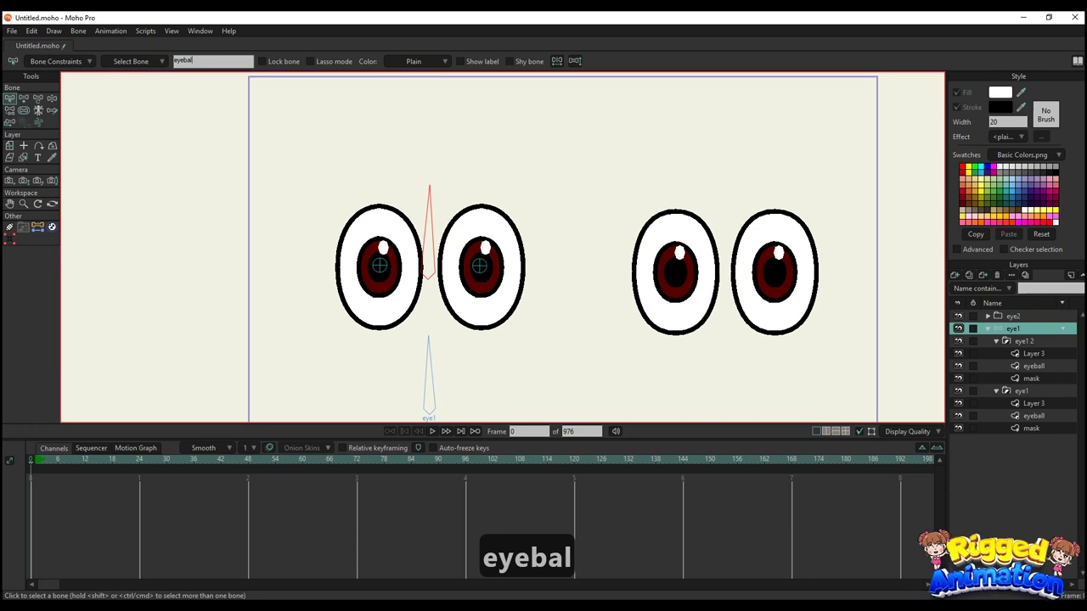
{"action": "type", "text": "l"}
{"action": "key", "text": "Return"}
{"action": "left_click", "coordinate": [466, 62]}
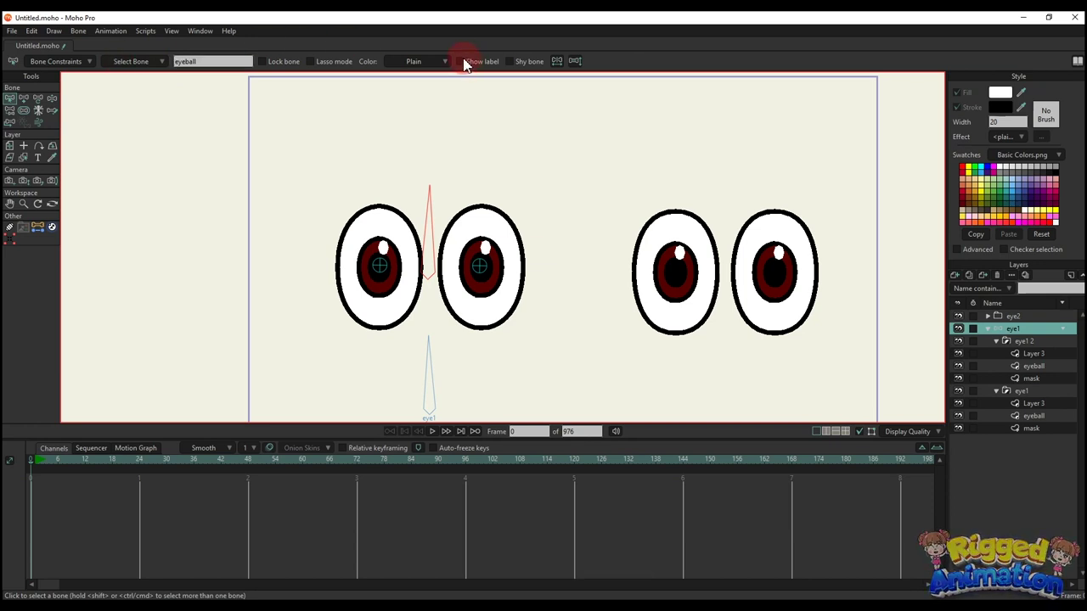
Bind all points of the left eye's eyeball layer to the pin bone at its pupil.
{"action": "scroll", "coordinate": [436, 243], "scroll_direction": "down", "scroll_amount": 2}
{"action": "scroll", "coordinate": [422, 290], "scroll_direction": "up", "scroll_amount": 3}
{"action": "right_click", "coordinate": [373, 269], "text": "alt"}
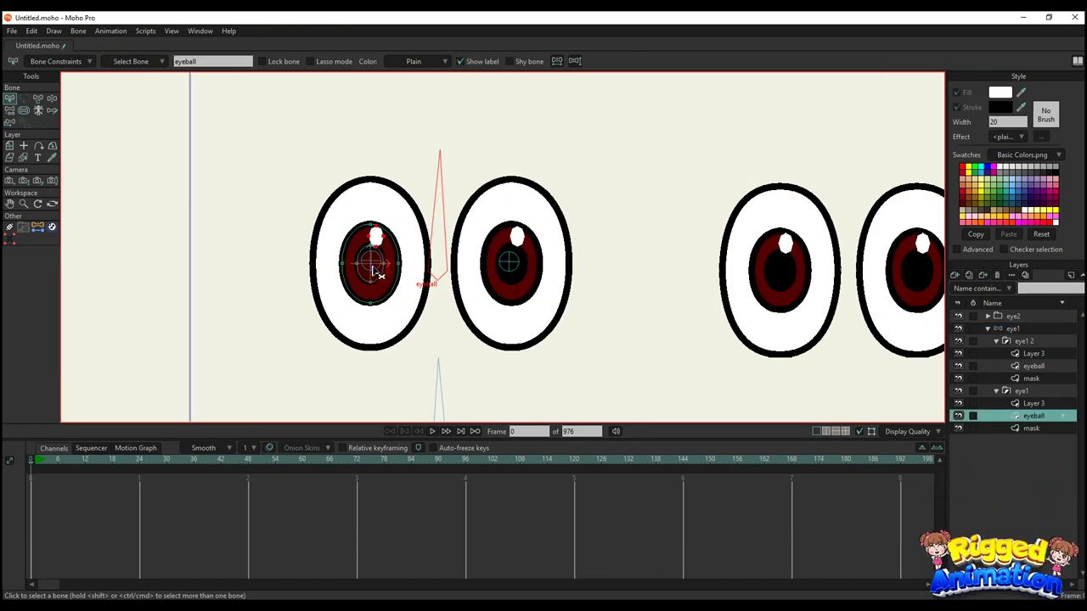
{"action": "key", "text": "b"}
{"action": "key", "text": "i"}
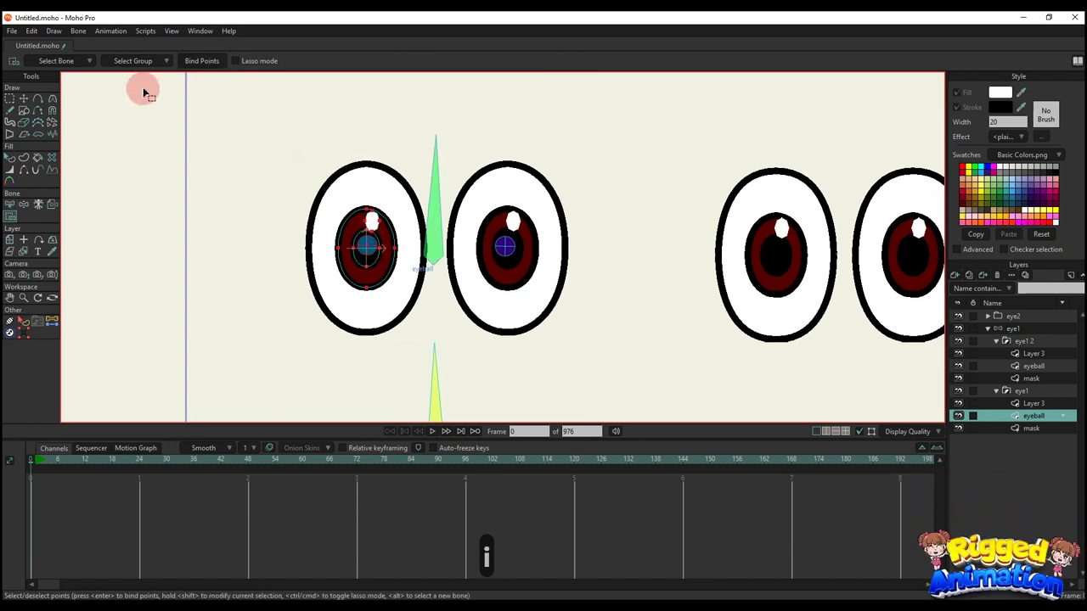
{"action": "key", "text": "b"}
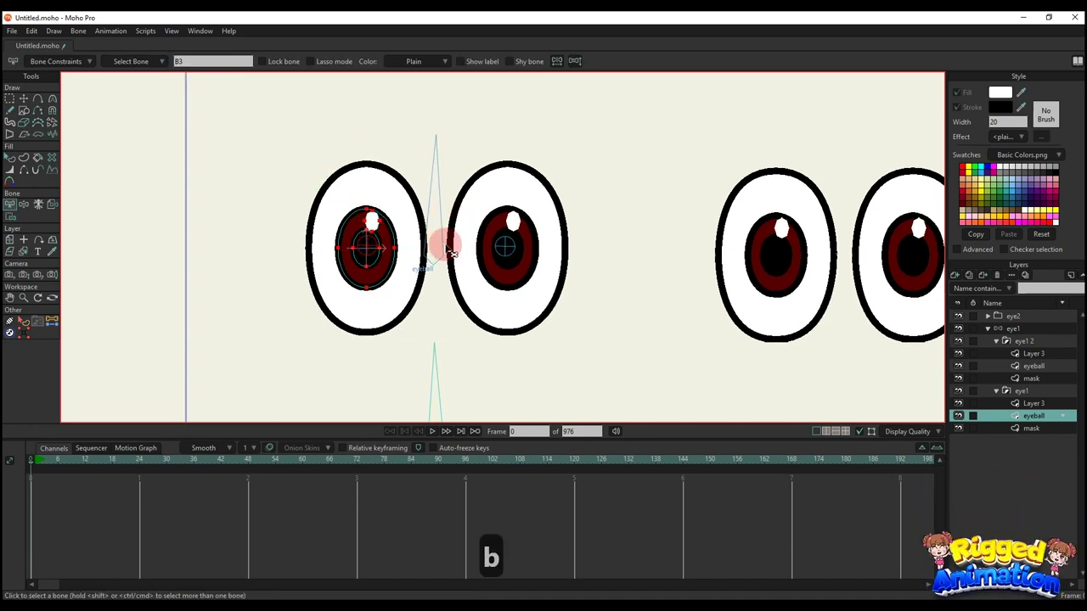
{"action": "key", "text": "i"}
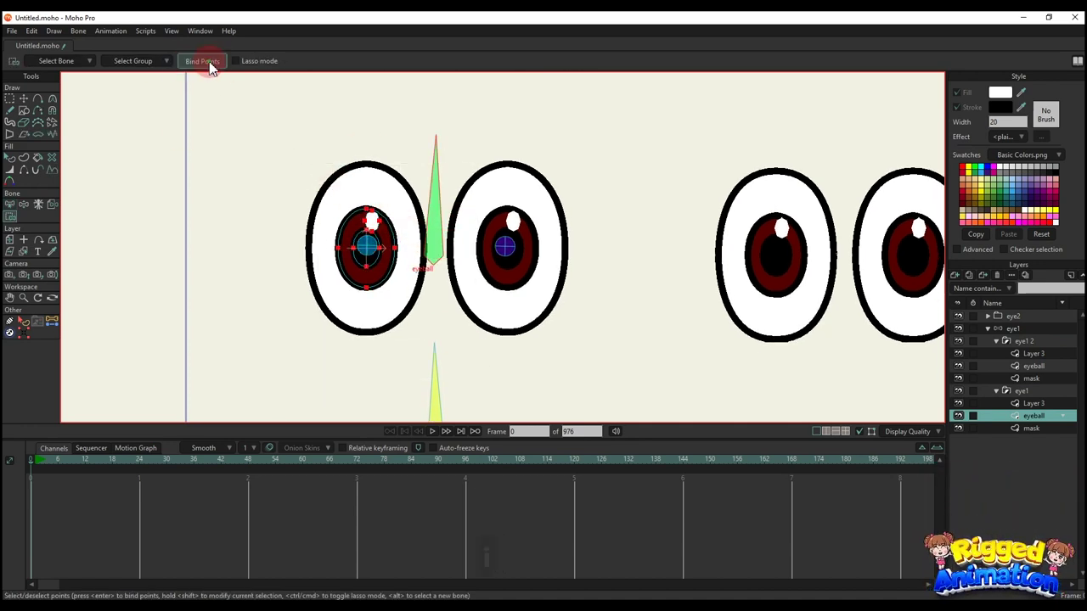
Bind all points of the eyeball layer in eye1 2 to the pin bone at that eye's pupil.
{"action": "key", "text": "b"}
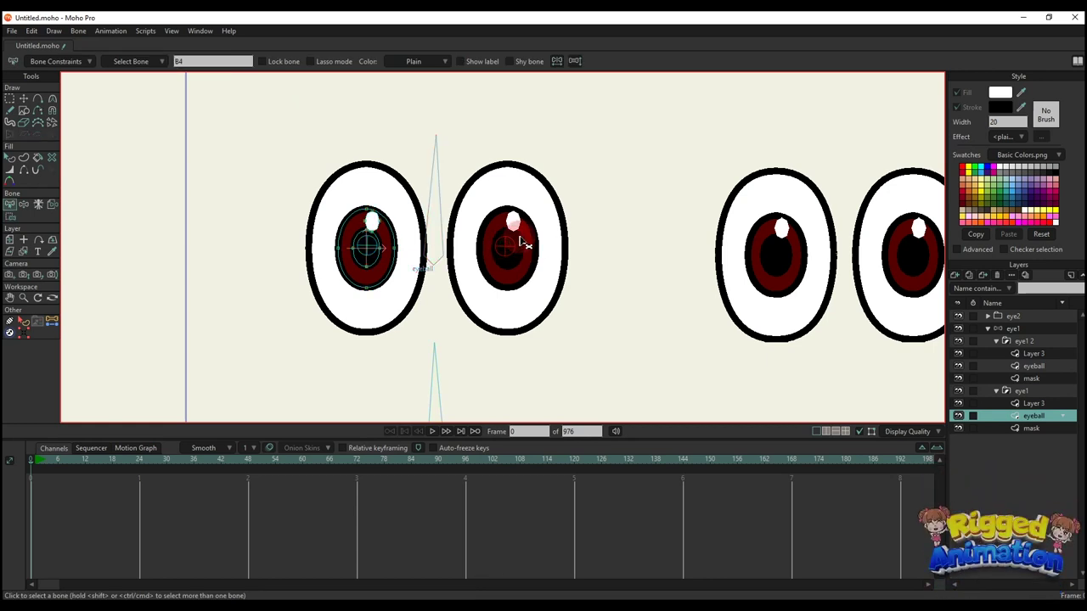
{"action": "left_click", "coordinate": [512, 233]}
{"action": "key", "text": "i"}
{"action": "left_click_drag", "start_coordinate": [461, 165], "coordinate": [609, 359]}
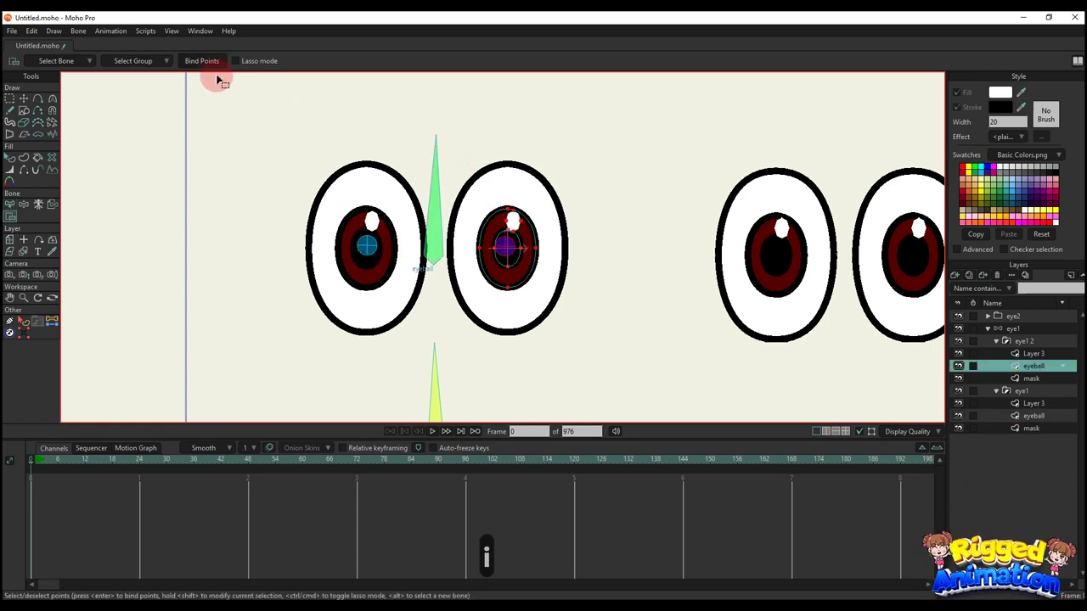
{"action": "key", "text": "b"}
{"action": "left_click", "coordinate": [441, 223]}
{"action": "key", "text": "i"}
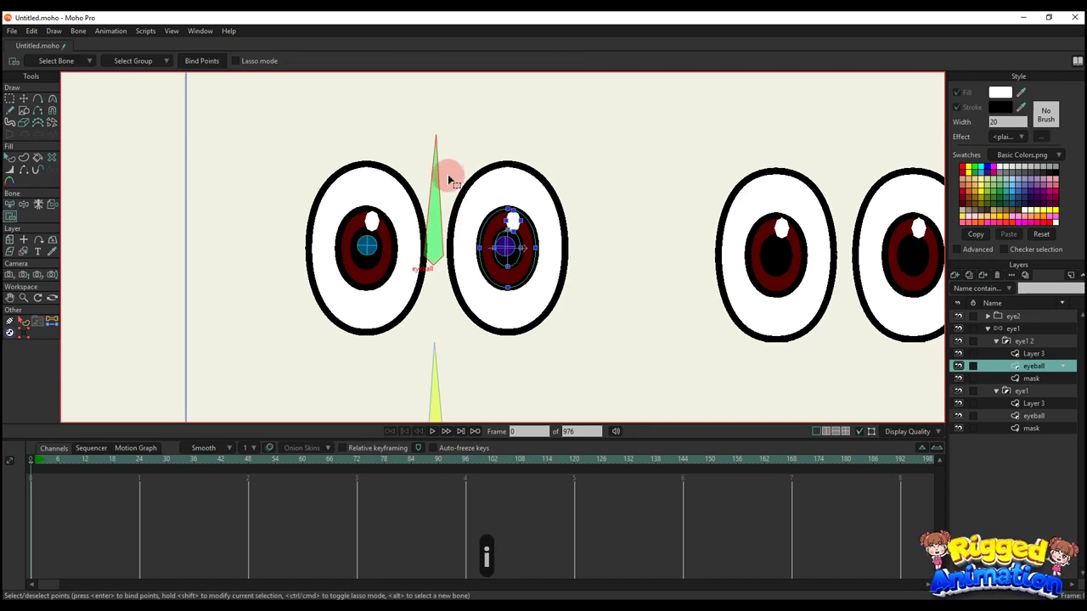
Test the eyeball bone by moving it at frame 8, then delete the test keyframes and return to frame 0.
{"action": "left_click", "coordinate": [1023, 342]}
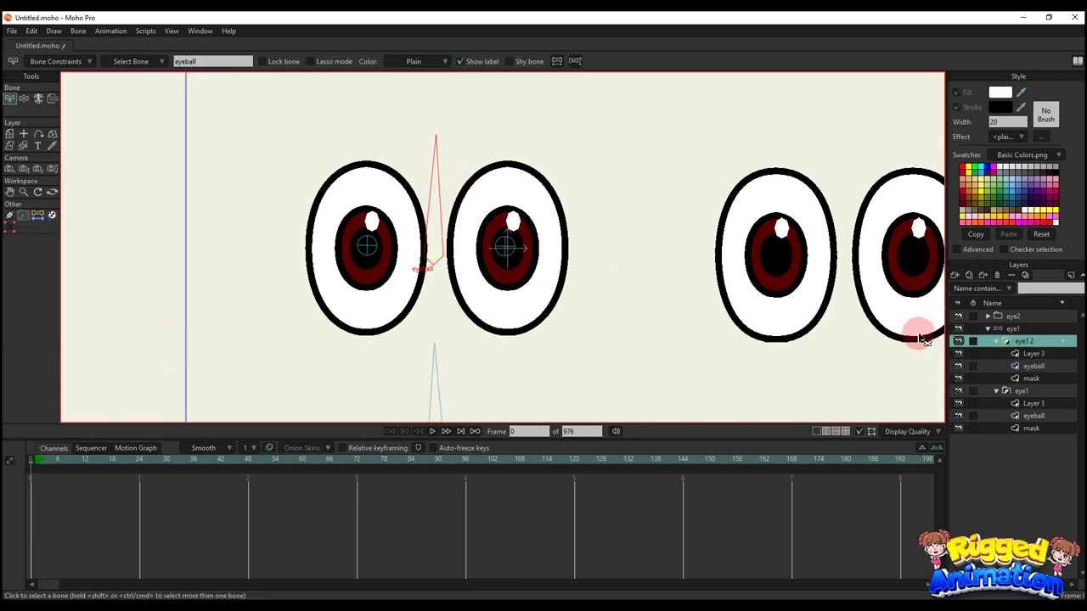
{"action": "left_click", "coordinate": [67, 461]}
{"action": "key", "text": "t"}
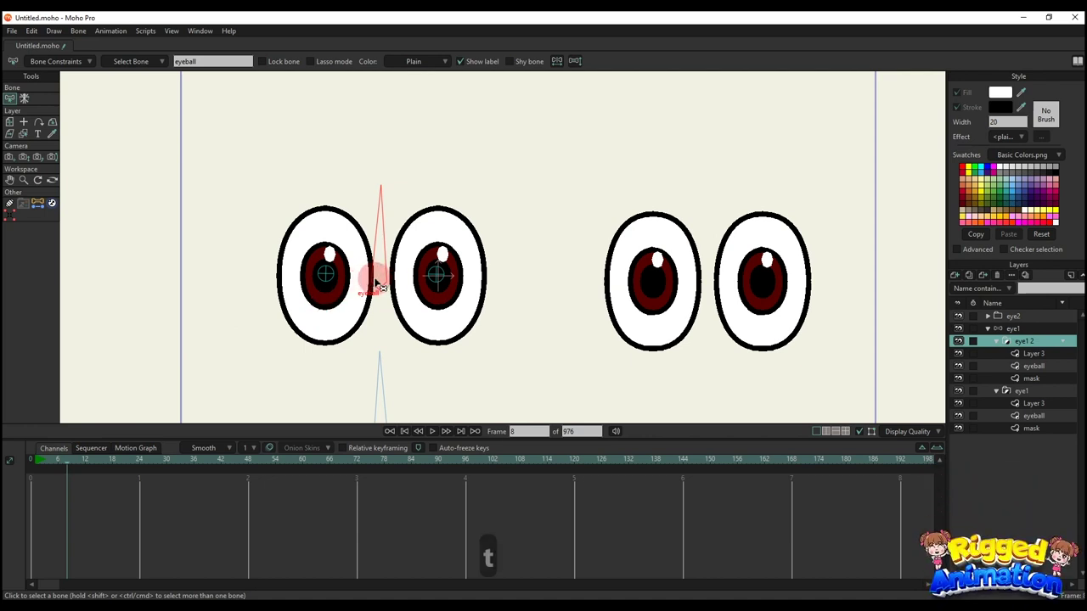
{"action": "left_click", "coordinate": [1000, 328]}
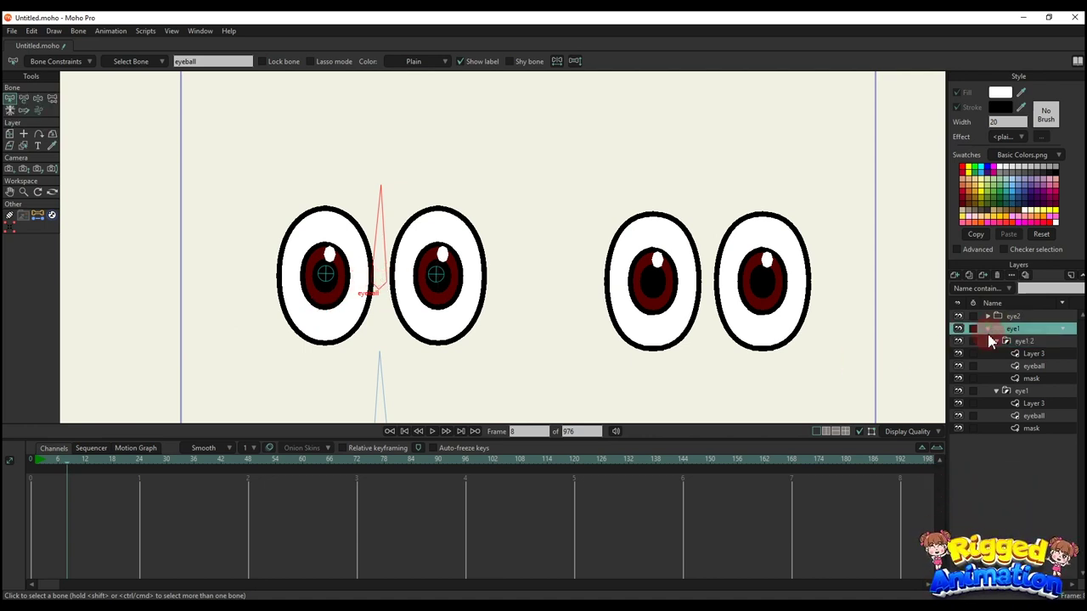
{"action": "left_click", "coordinate": [988, 329]}
{"action": "key", "text": "t"}
{"action": "mouse_move", "coordinate": [376, 280]}
{"action": "left_mouse_down"}
{"action": "mouse_move", "coordinate": [368, 243]}
{"action": "mouse_move", "coordinate": [404, 261]}
{"action": "mouse_move", "coordinate": [381, 299]}
{"action": "mouse_move", "coordinate": [298, 289]}
{"action": "mouse_move", "coordinate": [424, 340]}
{"action": "mouse_move", "coordinate": [383, 289]}
{"action": "left_mouse_up"}
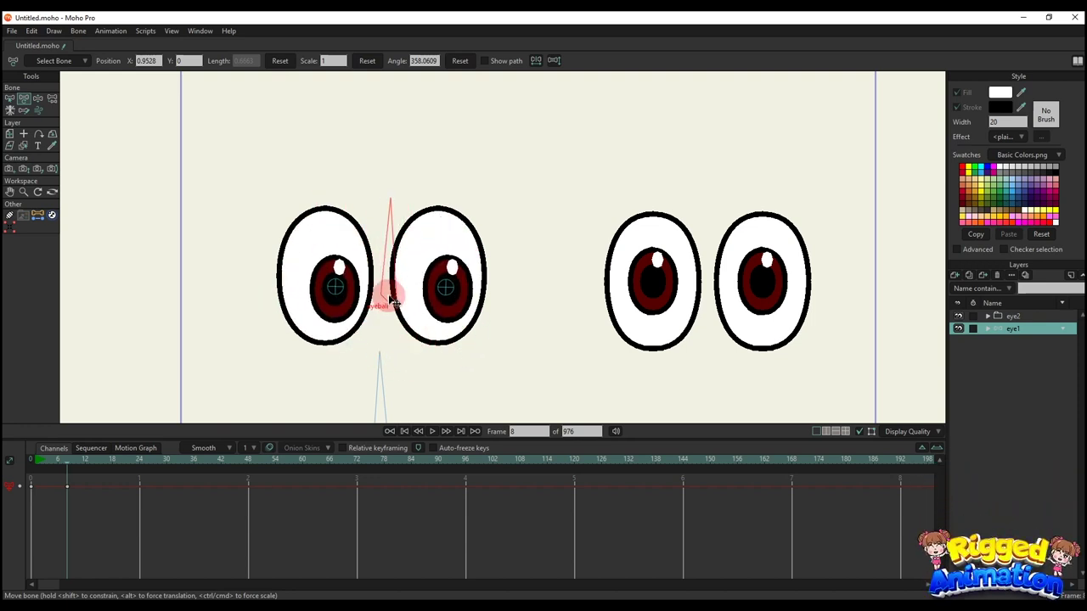
{"action": "key", "text": "BackSpace"}
{"action": "left_click", "coordinate": [30, 460]}
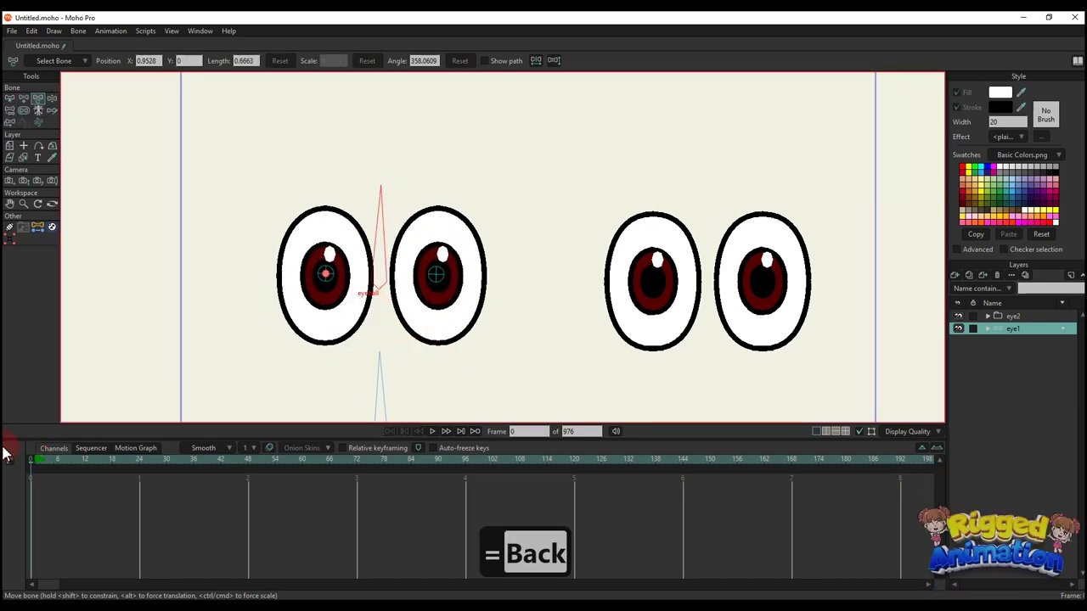
Bind all points of Layer 3 in both eye1 2 and the nested eye1 group to the eye1 bone.
{"action": "left_click", "coordinate": [988, 329]}
{"action": "left_click", "coordinate": [1030, 353]}
{"action": "scroll", "coordinate": [417, 252], "scroll_direction": "down", "scroll_amount": 2}
{"action": "left_click_drag", "start_coordinate": [359, 278], "coordinate": [357, 254]}
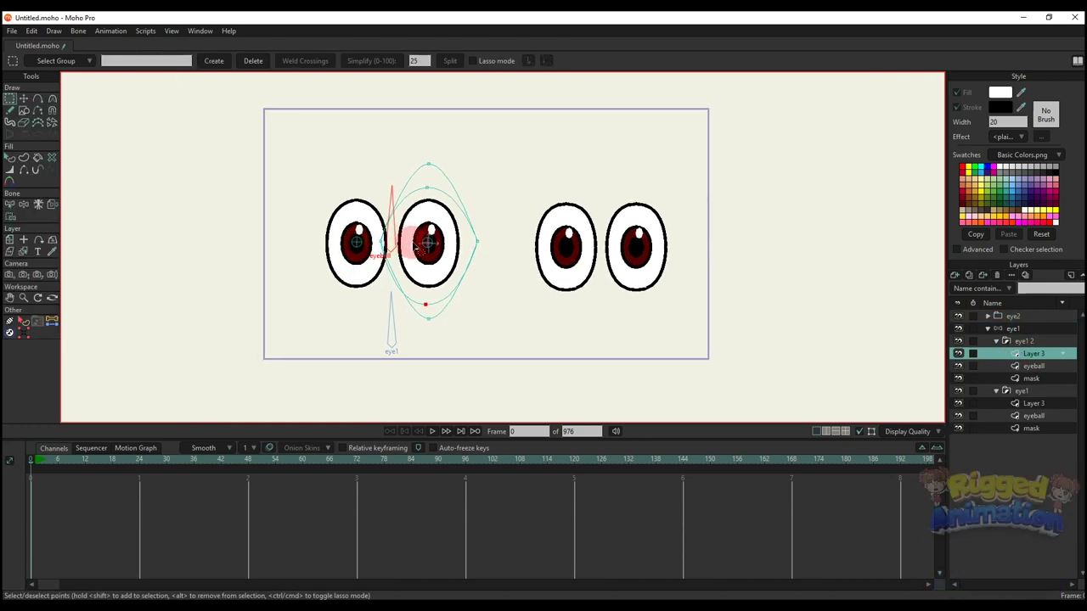
{"action": "key", "text": "b"}
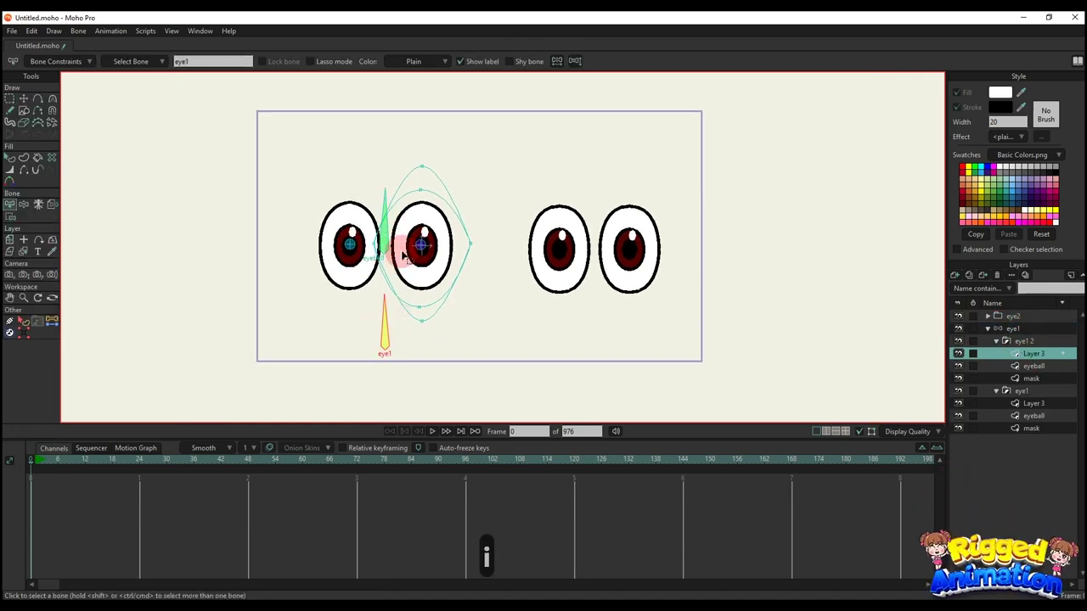
{"action": "key", "text": "i"}
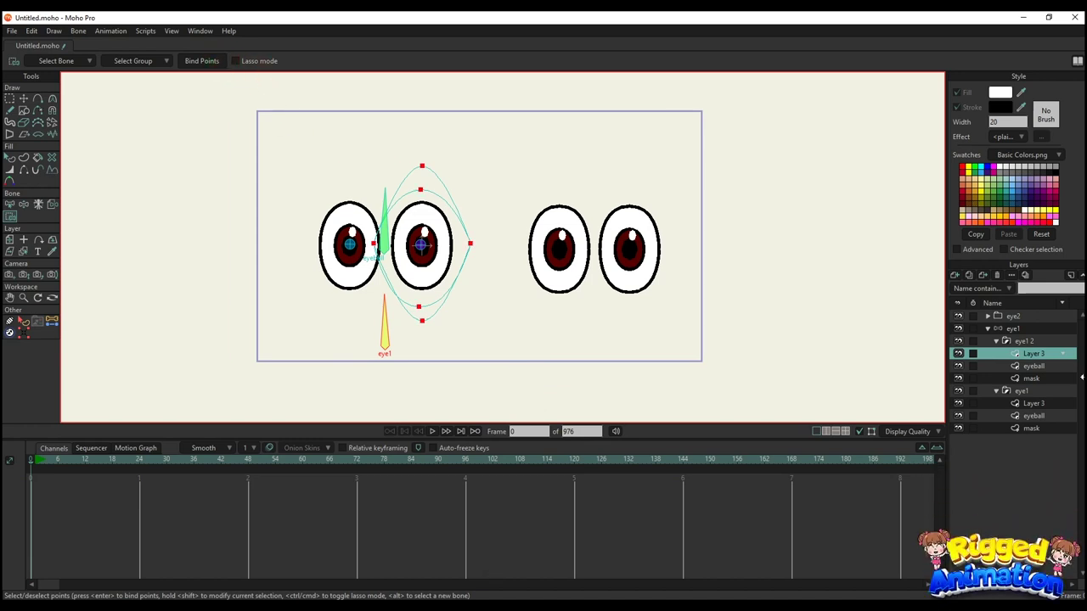
{"action": "left_click", "coordinate": [1047, 404]}
{"action": "left_click_drag", "start_coordinate": [447, 344], "coordinate": [446, 344]}
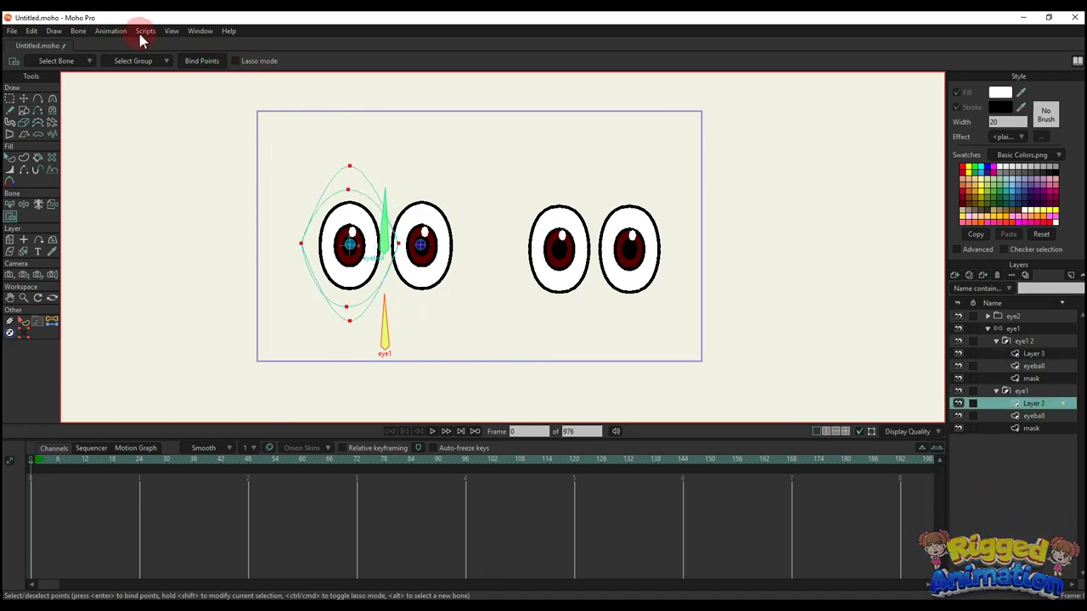
Test the eyelid binding by moving the eyeball bone toward the eyes' upper-left edge at frame 9, then delete the test keyframes.
{"action": "left_click", "coordinate": [1016, 330]}
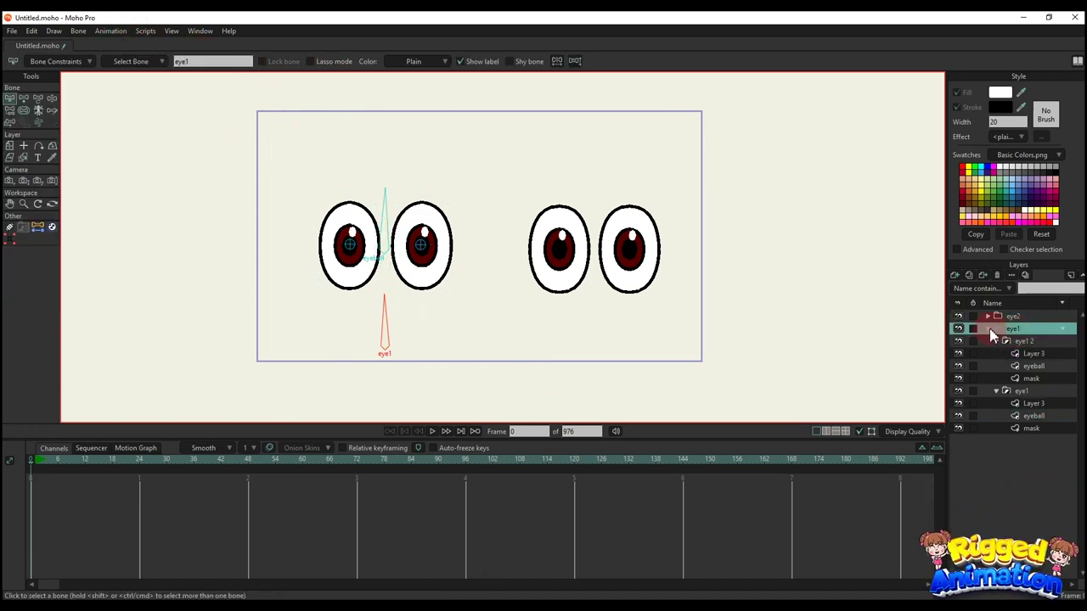
{"action": "left_click", "coordinate": [987, 329]}
{"action": "left_click", "coordinate": [71, 461]}
{"action": "key", "text": "t"}
{"action": "scroll", "coordinate": [391, 262], "scroll_direction": "up", "scroll_amount": 2}
{"action": "mouse_move", "coordinate": [370, 240]}
{"action": "left_mouse_down"}
{"action": "mouse_move", "coordinate": [417, 218]}
{"action": "mouse_move", "coordinate": [411, 272]}
{"action": "mouse_move", "coordinate": [357, 224]}
{"action": "left_mouse_up"}
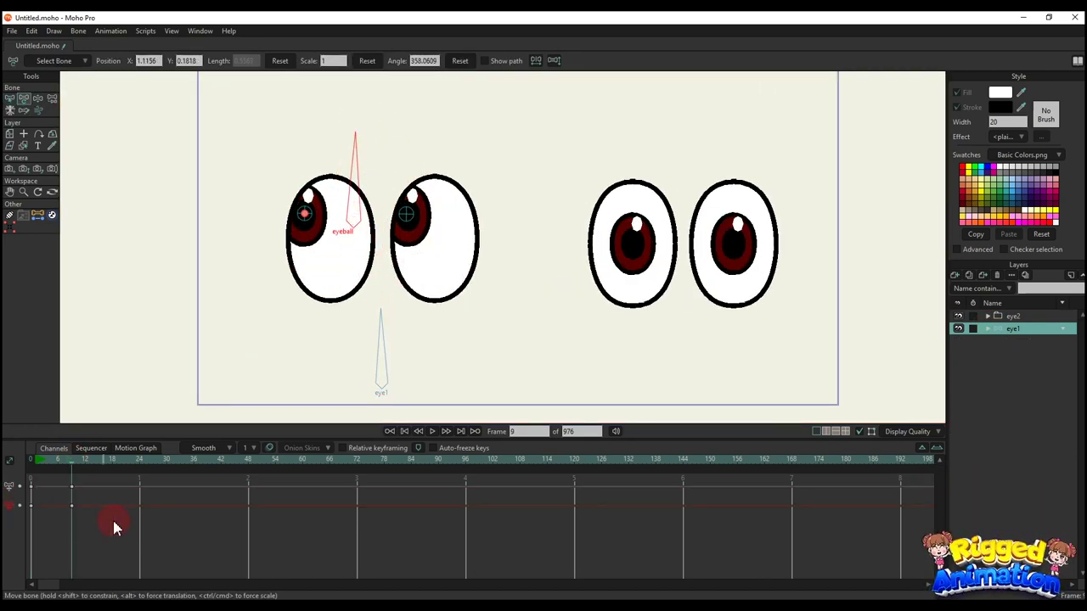
{"action": "key", "text": "BackSpace"}
{"action": "left_click_drag", "start_coordinate": [114, 525], "coordinate": [4, 441]}
{"action": "scroll", "coordinate": [403, 264], "scroll_direction": "down", "scroll_amount": 2}
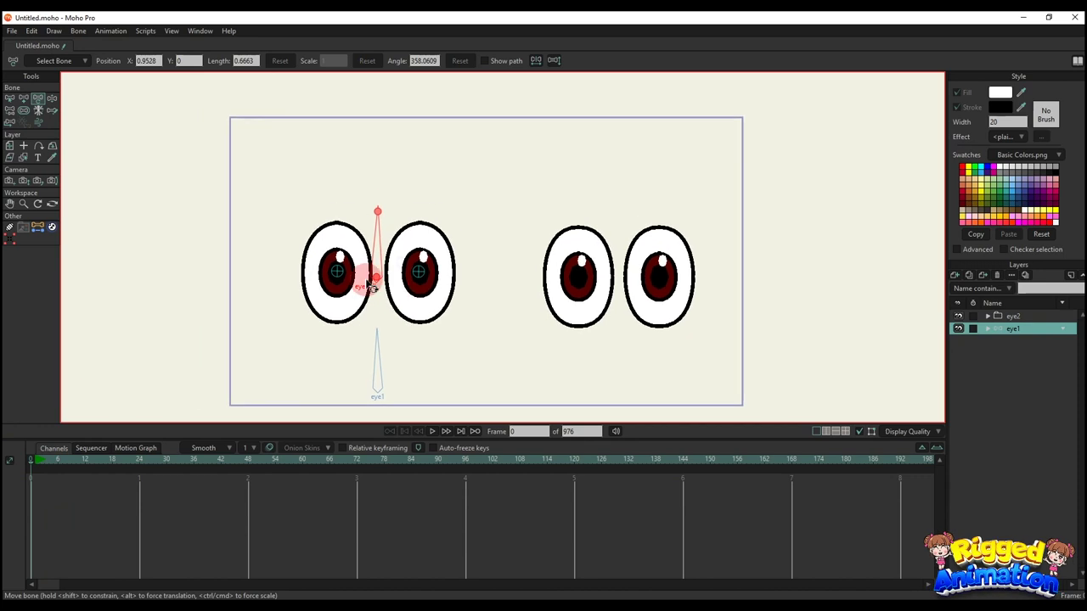
Add a vertical bone above and to the left of the eye1 pair, name it blink, and show its label.
{"action": "key", "text": "b"}
{"action": "key", "text": "a"}
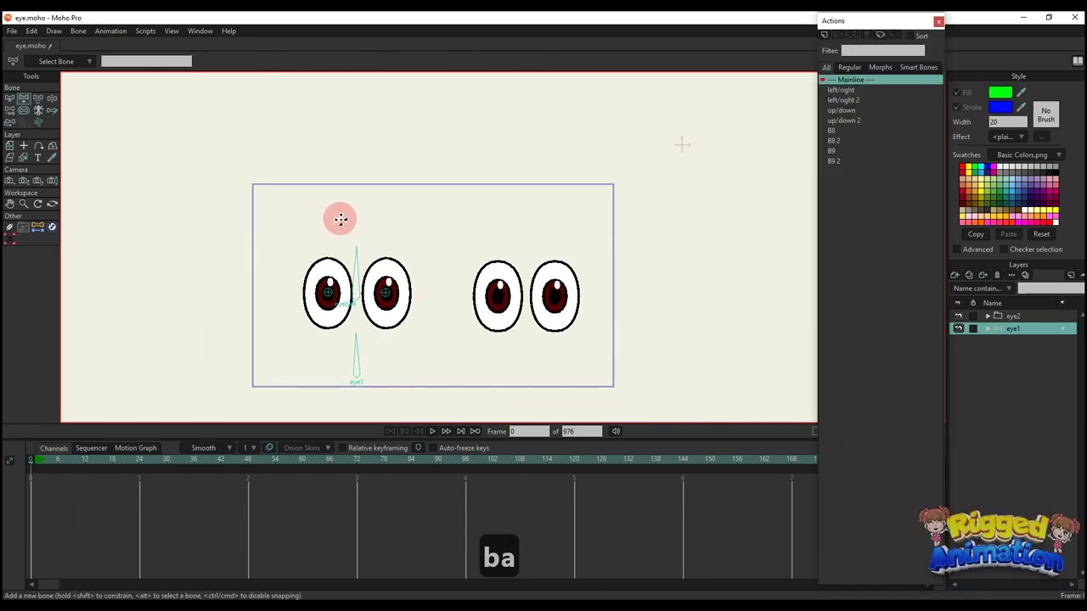
{"action": "left_click_drag", "start_coordinate": [277, 252], "coordinate": [279, 198]}
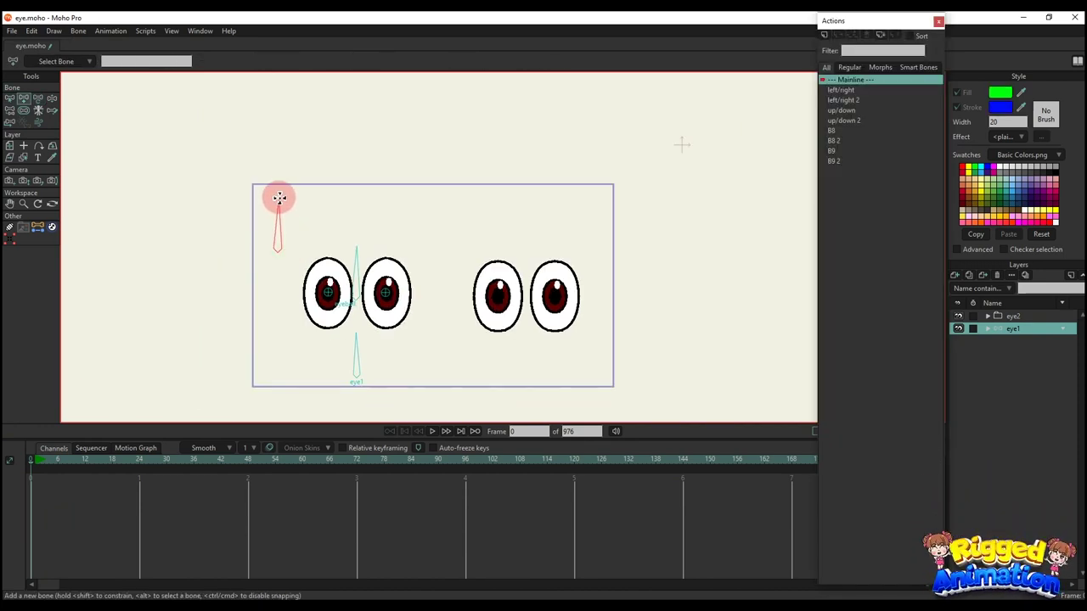
{"action": "key", "text": "s"}
{"action": "key", "text": "b"}
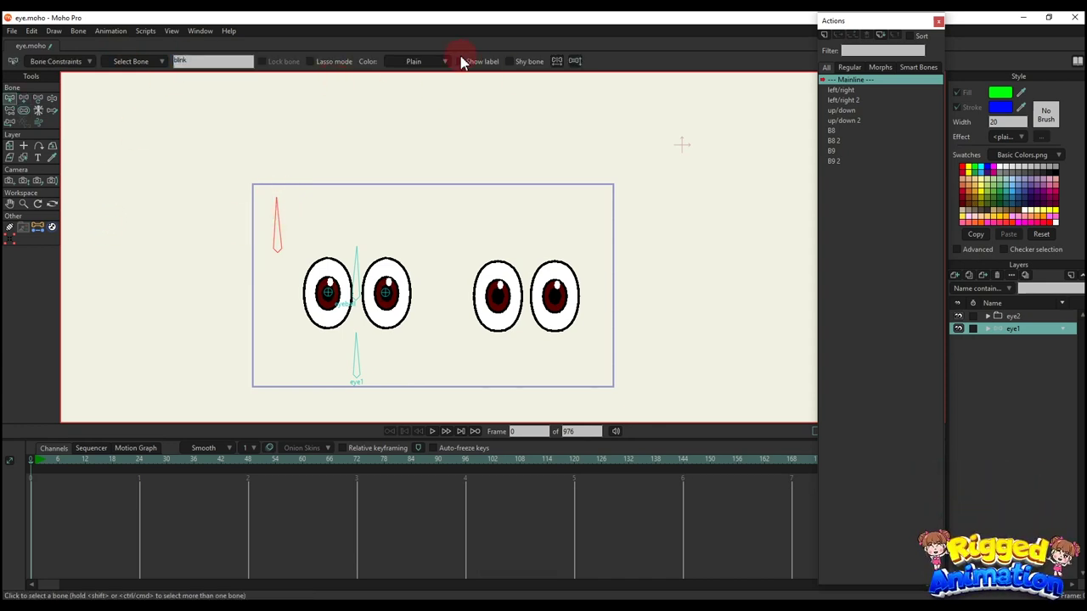
{"action": "key", "text": "Return"}
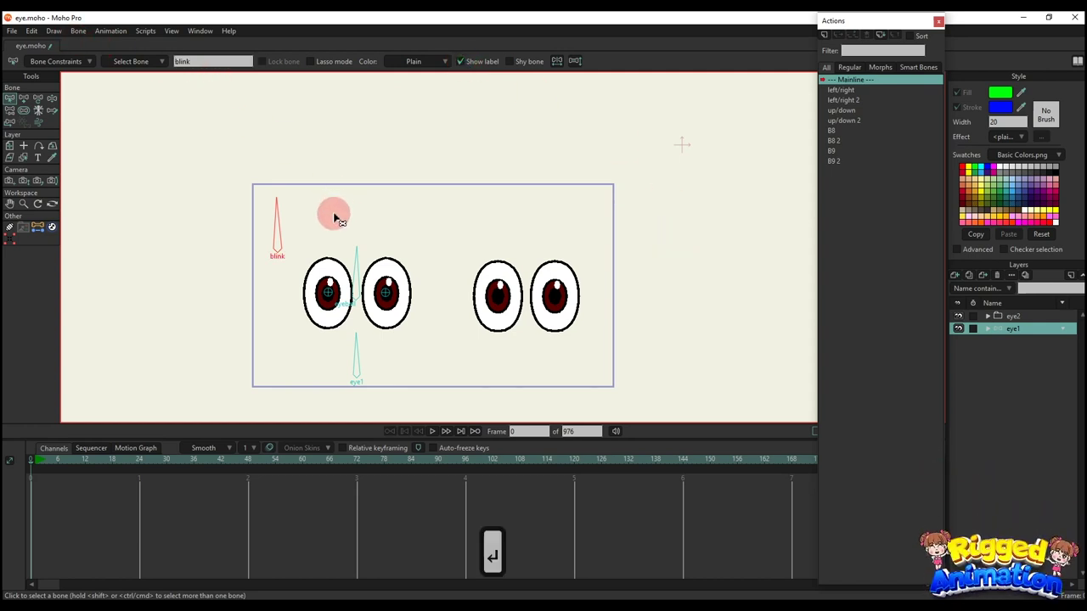
Enable angle constraints on the blink bone with a minimum of 0 and a maximum of 70 degrees.
{"action": "left_click", "coordinate": [56, 62]}
{"action": "left_click", "coordinate": [62, 78]}
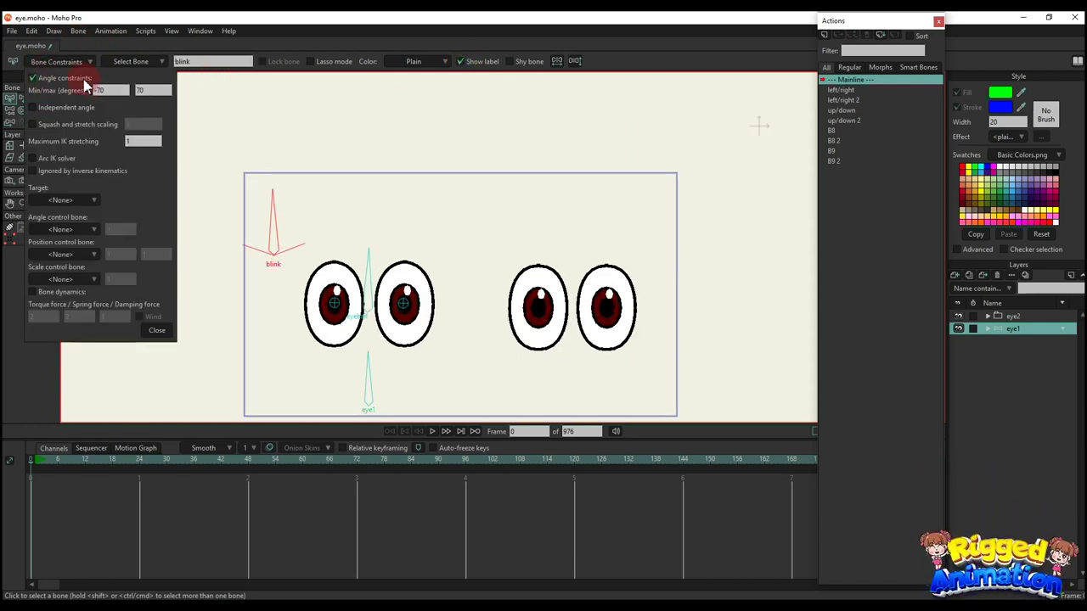
{"action": "double_click", "coordinate": [113, 89]}
{"action": "type", "text": "0"}
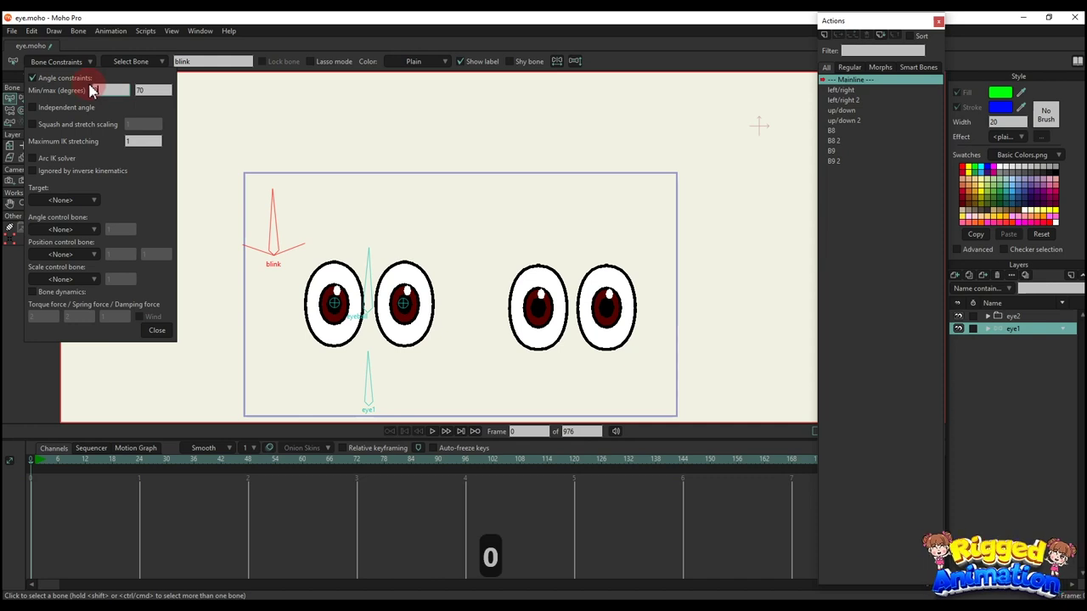
{"action": "key", "text": "Return"}
{"action": "left_click", "coordinate": [157, 338]}
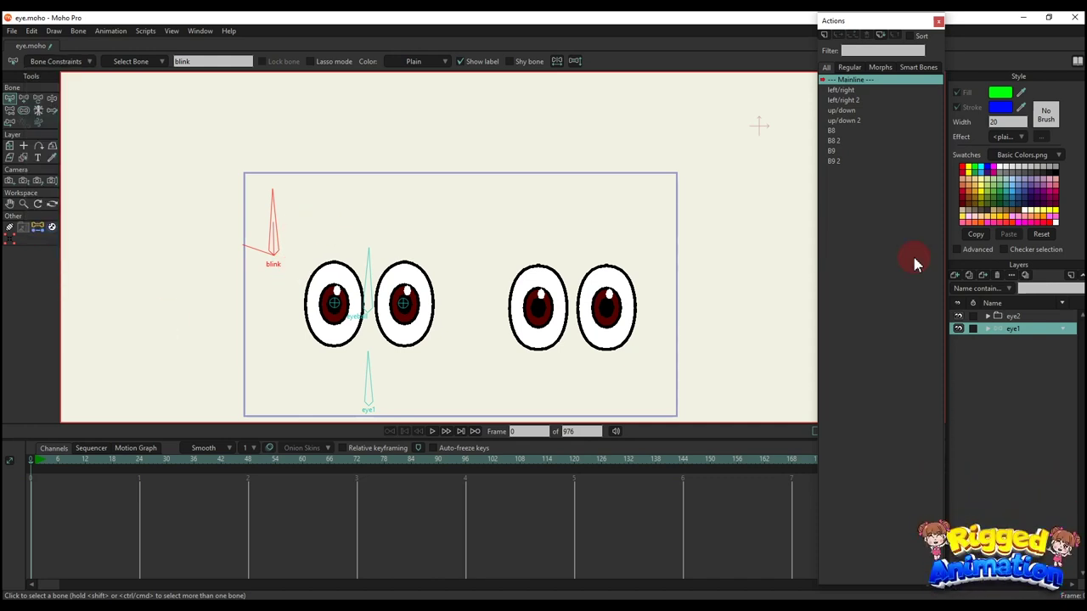
Create an action named blink for the blink bone and rotate the bone to its maximum angle at frame 24.
{"action": "left_click", "coordinate": [824, 35]}
{"action": "type", "text": "blink"}
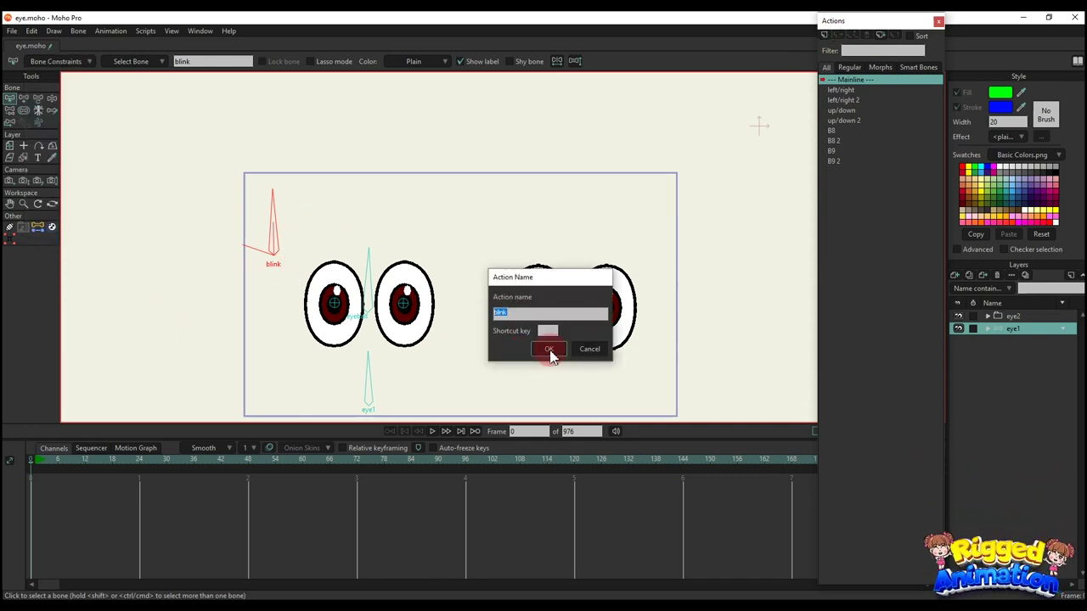
{"action": "left_click", "coordinate": [552, 350]}
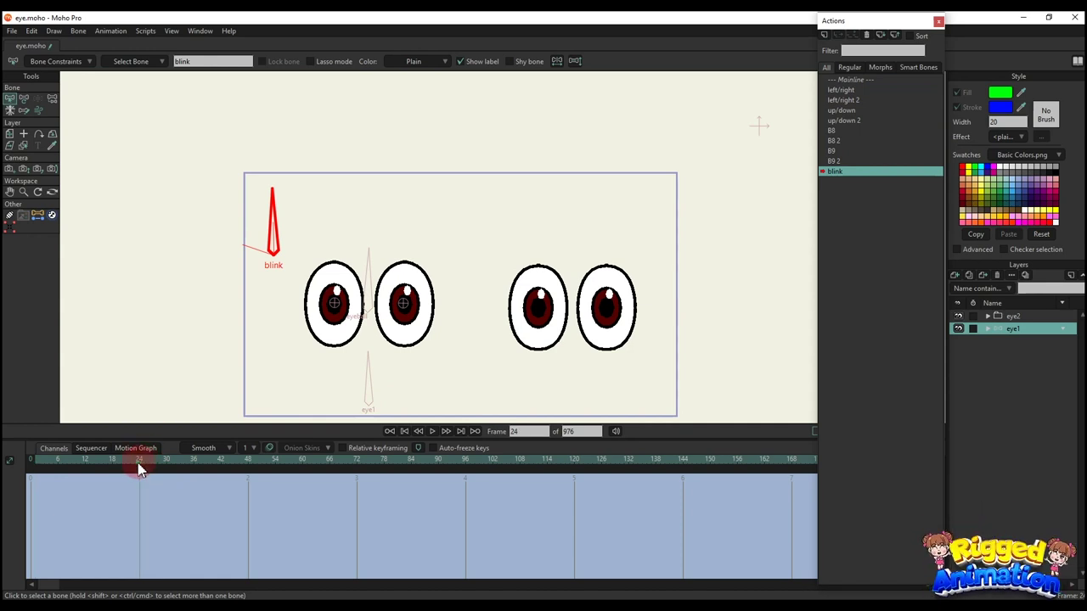
{"action": "key", "text": "t"}
{"action": "left_click_drag", "start_coordinate": [267, 236], "coordinate": [184, 366]}
Close the left eye of the eye1 pair at frame 24 by moving Layer 3's upper and lower lid points to meet mid-eye.
{"action": "scroll", "coordinate": [348, 252], "scroll_direction": "up", "scroll_amount": 2}
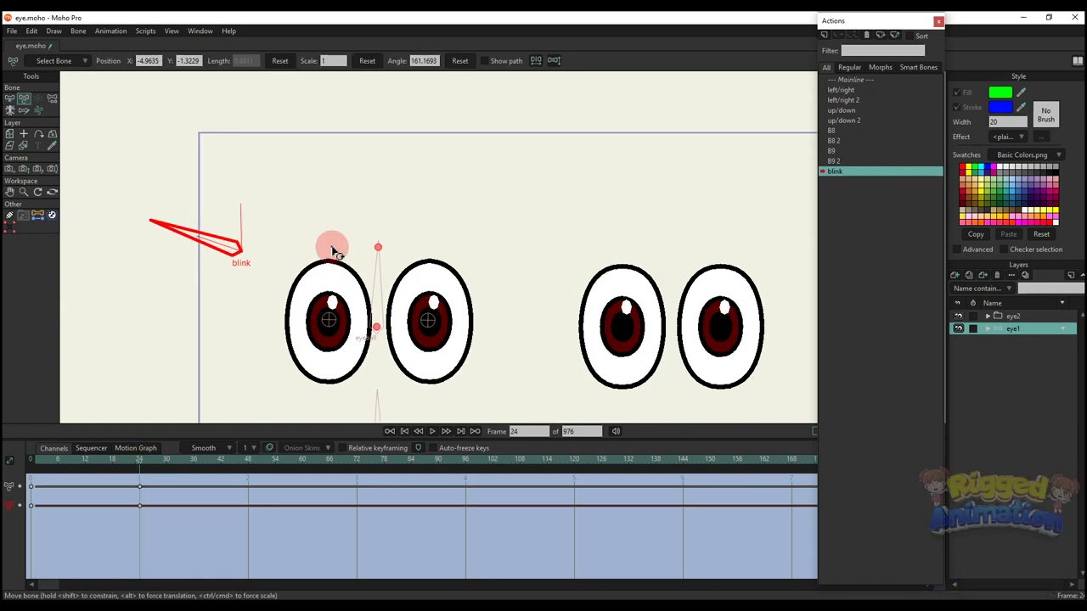
{"action": "right_click", "coordinate": [332, 248], "text": "alt"}
{"action": "key", "text": "g"}
{"action": "mouse_move", "coordinate": [332, 244]}
{"action": "left_mouse_down"}
{"action": "mouse_move", "coordinate": [323, 136]}
{"action": "mouse_move", "coordinate": [315, 241]}
{"action": "left_mouse_up"}
{"action": "left_click", "coordinate": [326, 202]}
{"action": "key", "text": "t"}
{"action": "scroll", "coordinate": [327, 214], "scroll_direction": "up", "scroll_amount": 1}
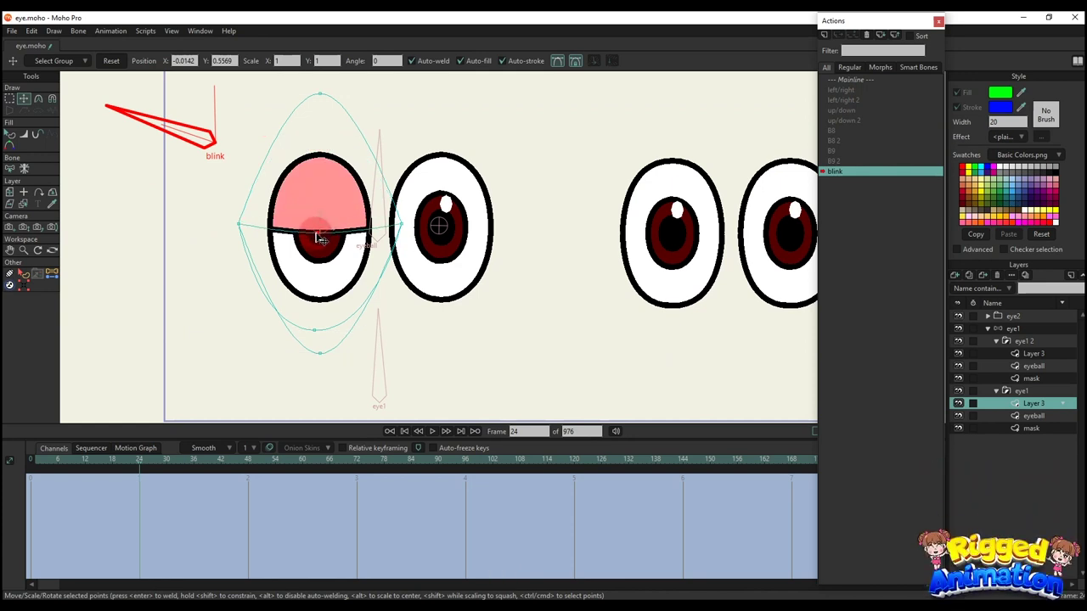
{"action": "left_click_drag", "start_coordinate": [314, 331], "coordinate": [323, 241]}
Close the eye1 2 eyelids at frame 24 by moving Layer 3's lid points to meet mid-eye, and return to the Mainline.
{"action": "scroll", "coordinate": [450, 142], "scroll_direction": "down", "scroll_amount": 3}
{"action": "right_click", "coordinate": [456, 114], "text": "alt"}
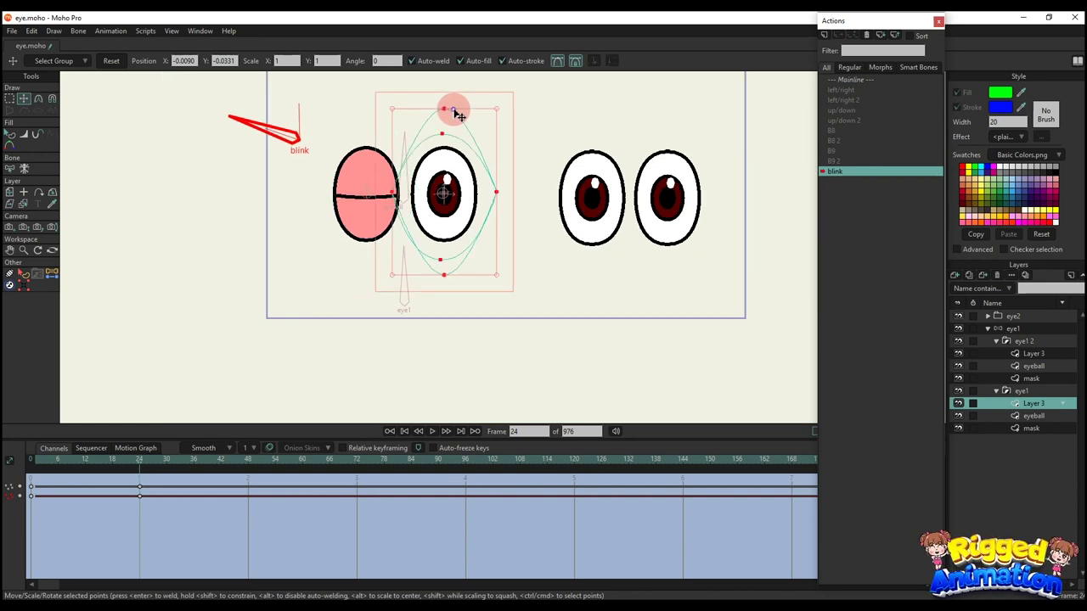
{"action": "scroll", "coordinate": [454, 120], "scroll_direction": "up", "scroll_amount": 3}
{"action": "key", "text": "g"}
{"action": "key", "text": "t"}
{"action": "left_click_drag", "start_coordinate": [430, 134], "coordinate": [441, 304]}
{"action": "scroll", "coordinate": [444, 151], "scroll_direction": "up", "scroll_amount": 2}
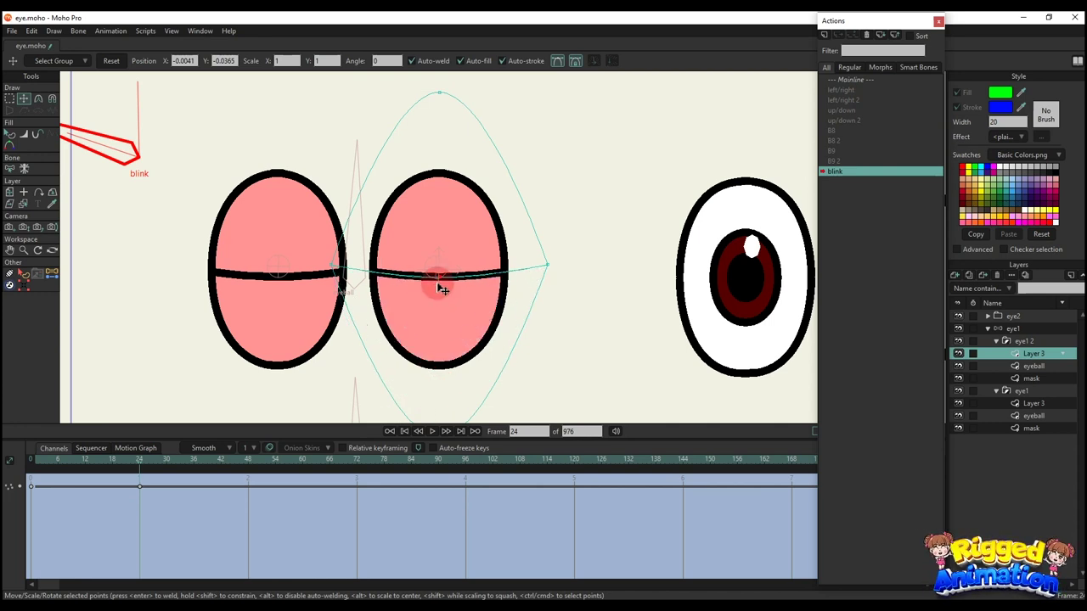
{"action": "key", "text": "q"}
{"action": "scroll", "coordinate": [438, 290], "scroll_direction": "down", "scroll_amount": 2}
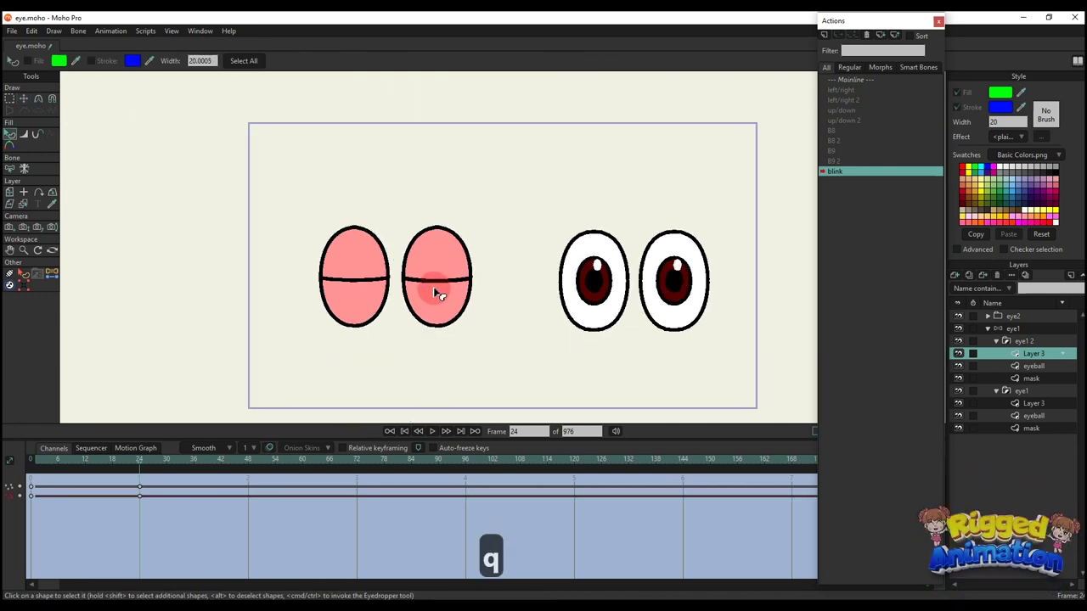
{"action": "left_click_drag", "start_coordinate": [48, 463], "coordinate": [144, 481]}
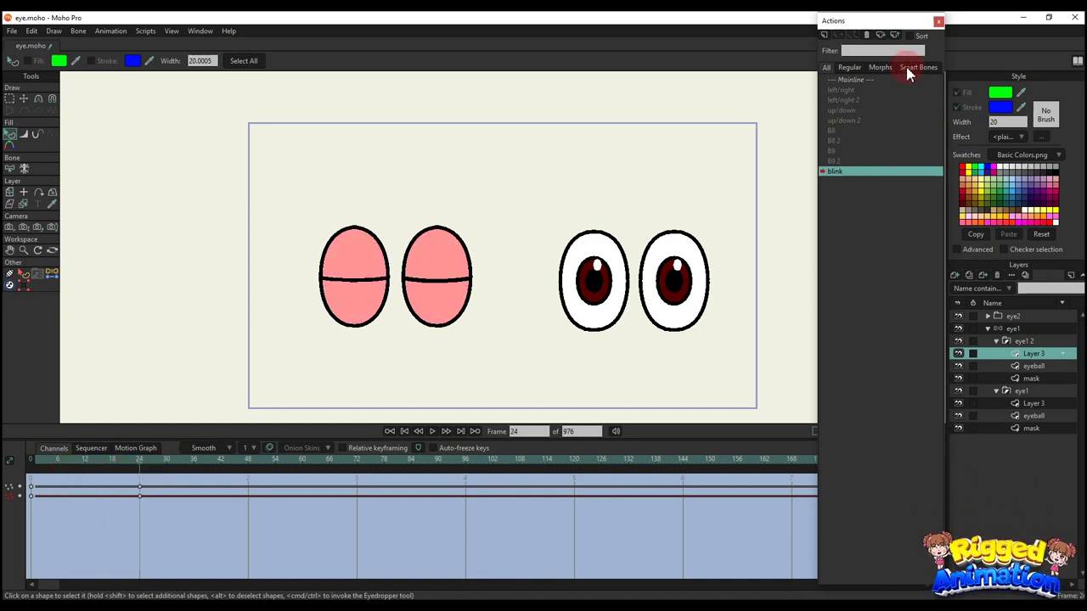
{"action": "left_click", "coordinate": [862, 79]}
{"action": "left_click", "coordinate": [862, 331]}
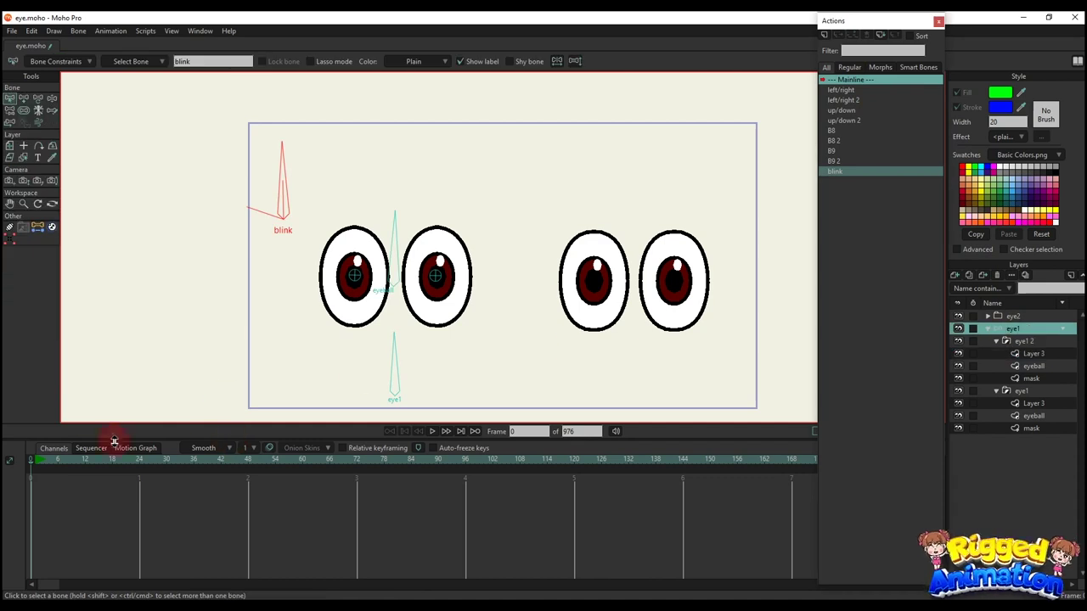
Test the blink by rotating the blink bone at frame 8, then delete the test keyframes.
{"action": "left_click", "coordinate": [71, 468]}
{"action": "key", "text": "t"}
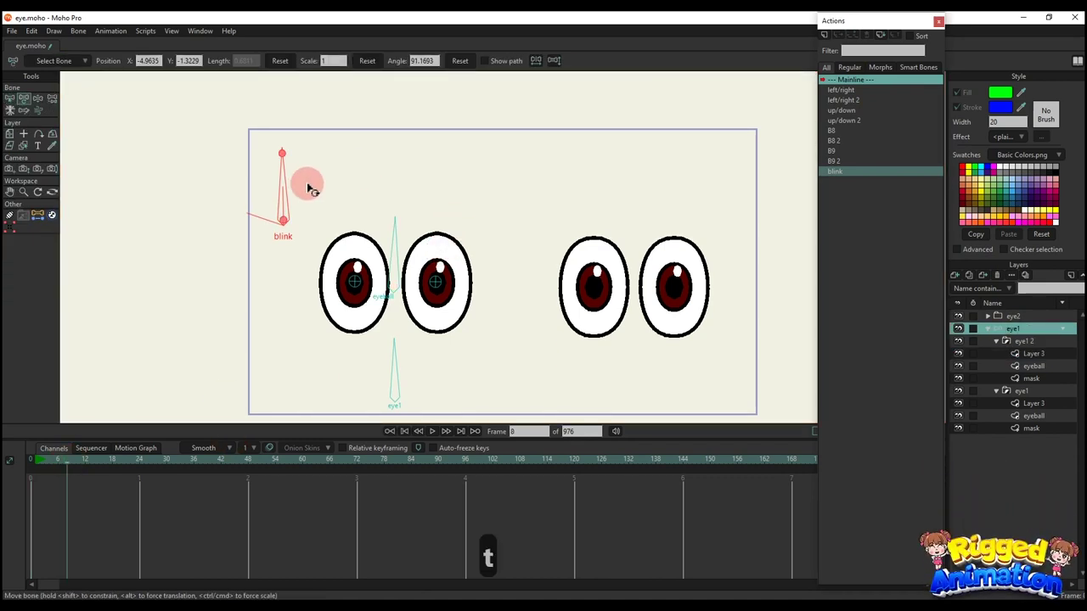
{"action": "left_click_drag", "start_coordinate": [311, 184], "coordinate": [262, 221]}
{"action": "left_click_drag", "start_coordinate": [117, 521], "coordinate": [5, 433]}
{"action": "key", "text": "BackSpace"}
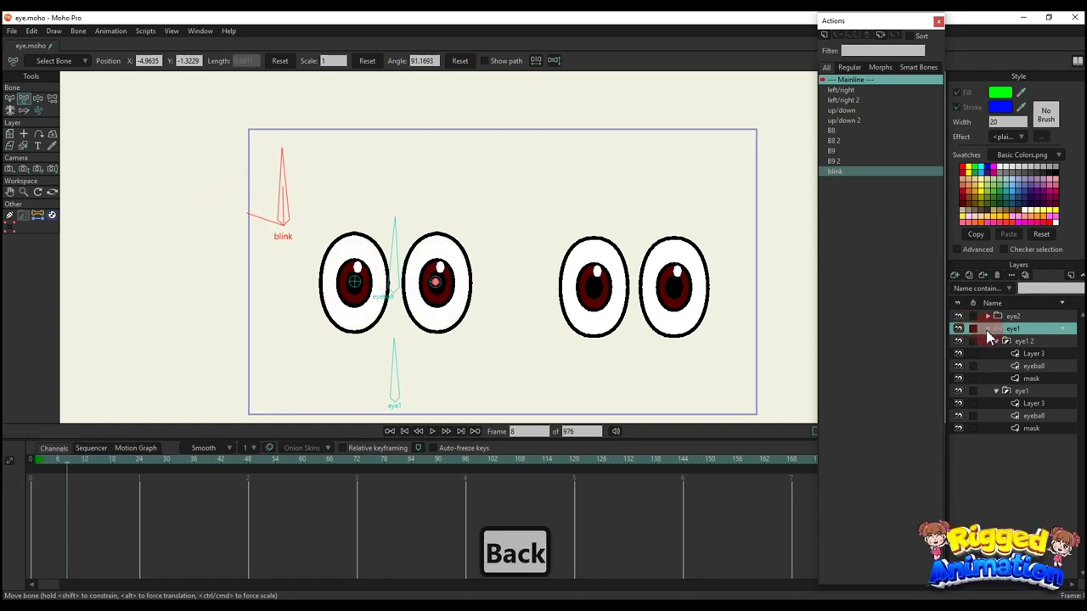
{"action": "left_click", "coordinate": [990, 329]}
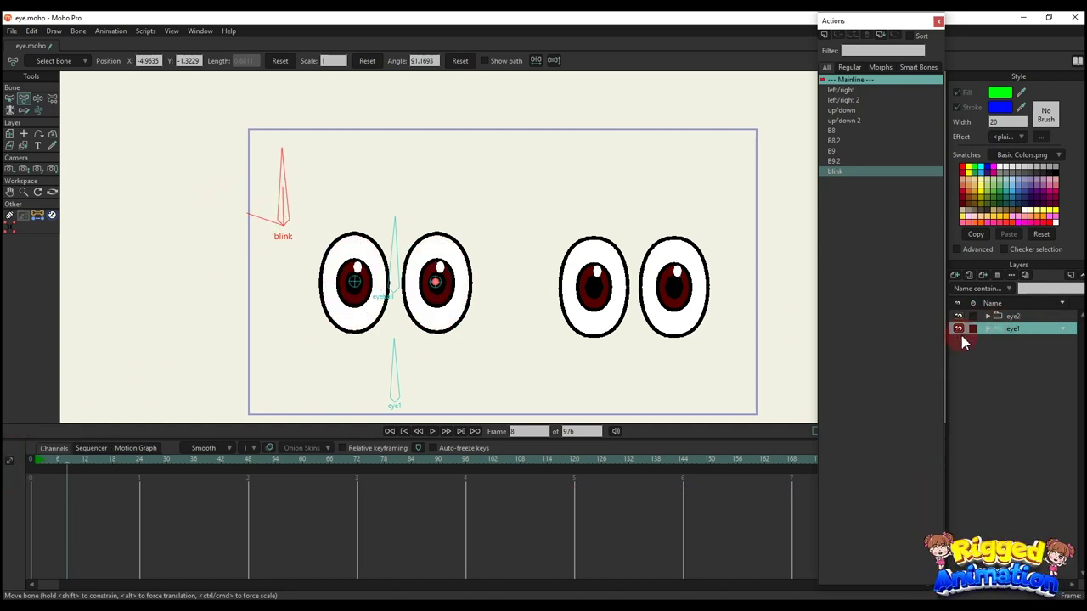
{"action": "left_click", "coordinate": [958, 329]}
{"action": "left_click", "coordinate": [958, 329]}
{"action": "left_click", "coordinate": [958, 316]}
{"action": "left_click", "coordinate": [958, 316]}
Convert the eye2 group layer to a bone layer.
{"action": "left_click", "coordinate": [1028, 319]}
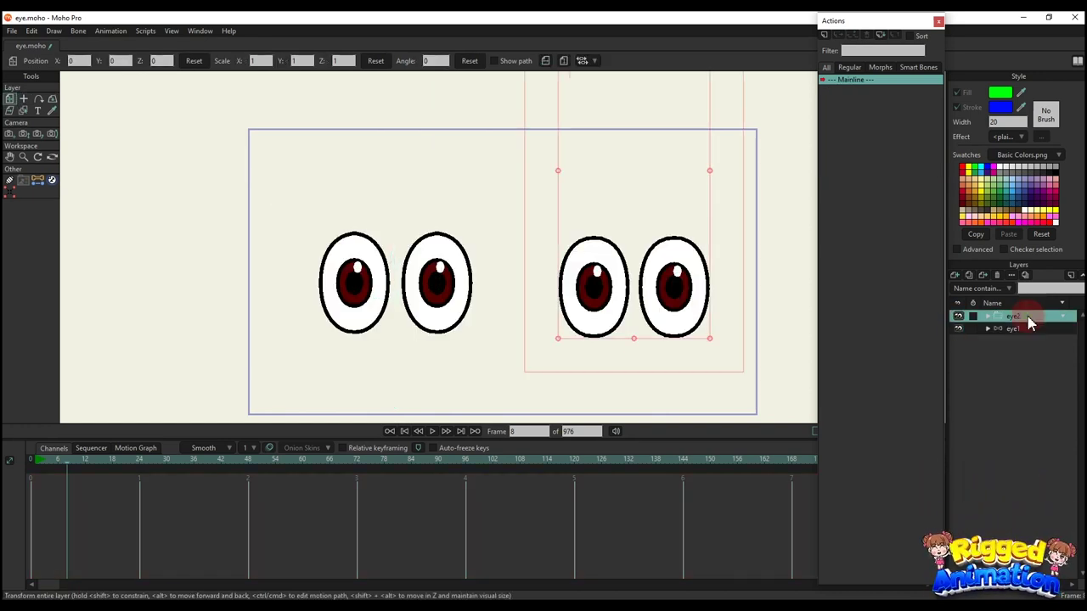
{"action": "right_click", "coordinate": [1027, 321]}
{"action": "left_click", "coordinate": [1021, 355]}
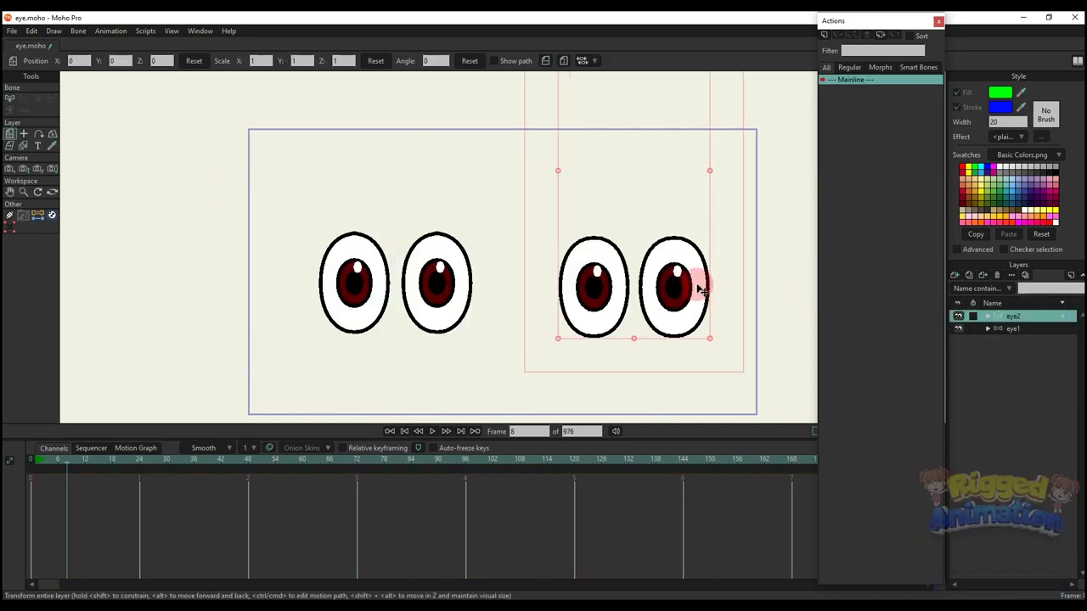
Add a vertical bone at frame 0 just below the eye2 pair, centred between the two eyes.
{"action": "scroll", "coordinate": [699, 290], "scroll_direction": "down", "scroll_amount": 1}
{"action": "left_click_drag", "start_coordinate": [670, 288], "coordinate": [578, 303]}
{"action": "scroll", "coordinate": [578, 290], "scroll_direction": "up", "scroll_amount": 2}
{"action": "left_click_drag", "start_coordinate": [556, 354], "coordinate": [562, 270]}
{"action": "scroll", "coordinate": [563, 270], "scroll_direction": "down", "scroll_amount": 1}
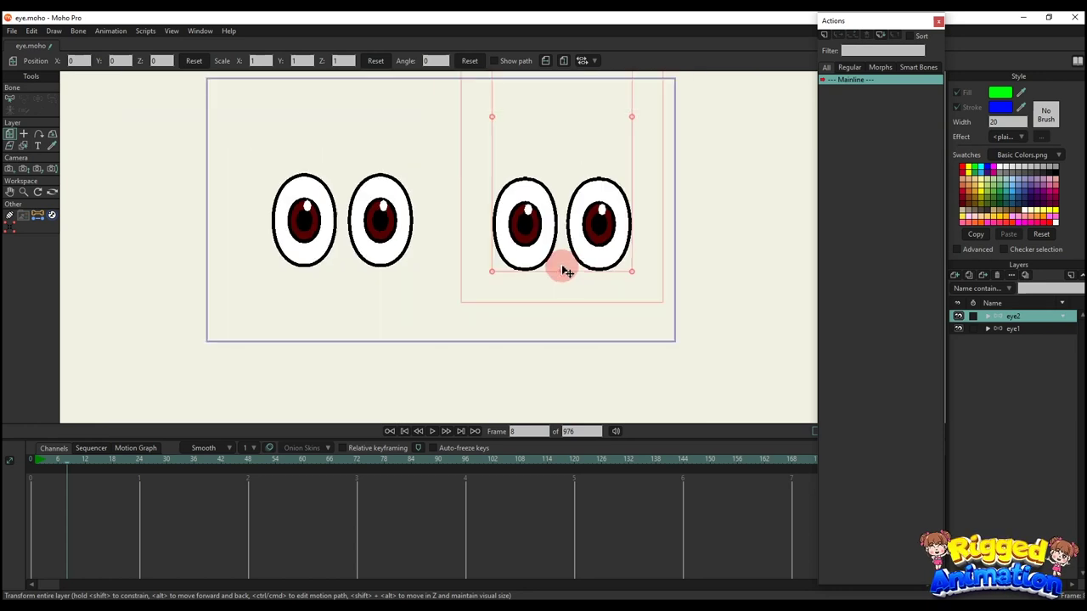
{"action": "left_click_drag", "start_coordinate": [561, 328], "coordinate": [563, 353]}
{"action": "key", "text": "a"}
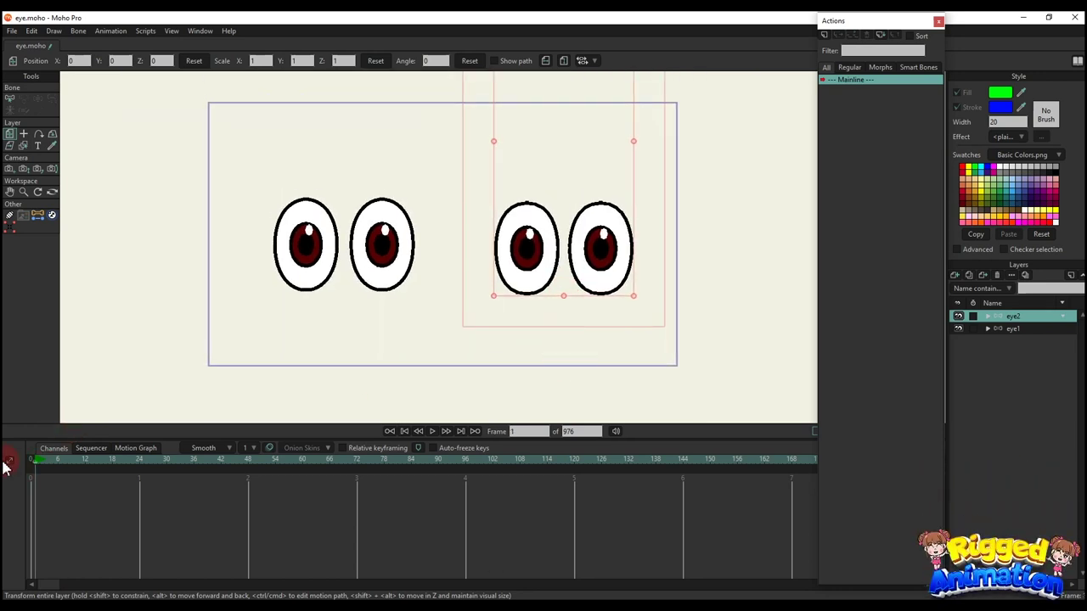
{"action": "left_click", "coordinate": [4, 463]}
{"action": "left_click_drag", "start_coordinate": [519, 294], "coordinate": [473, 318]}
{"action": "key", "text": "a"}
{"action": "left_click_drag", "start_coordinate": [518, 387], "coordinate": [326, 377]}
Name the bone below the eyes eye2 and show its label.
{"action": "key", "text": "s"}
{"action": "left_click_drag", "start_coordinate": [390, 341], "coordinate": [392, 309]}
{"action": "key", "text": "b"}
{"action": "left_click", "coordinate": [204, 62]}
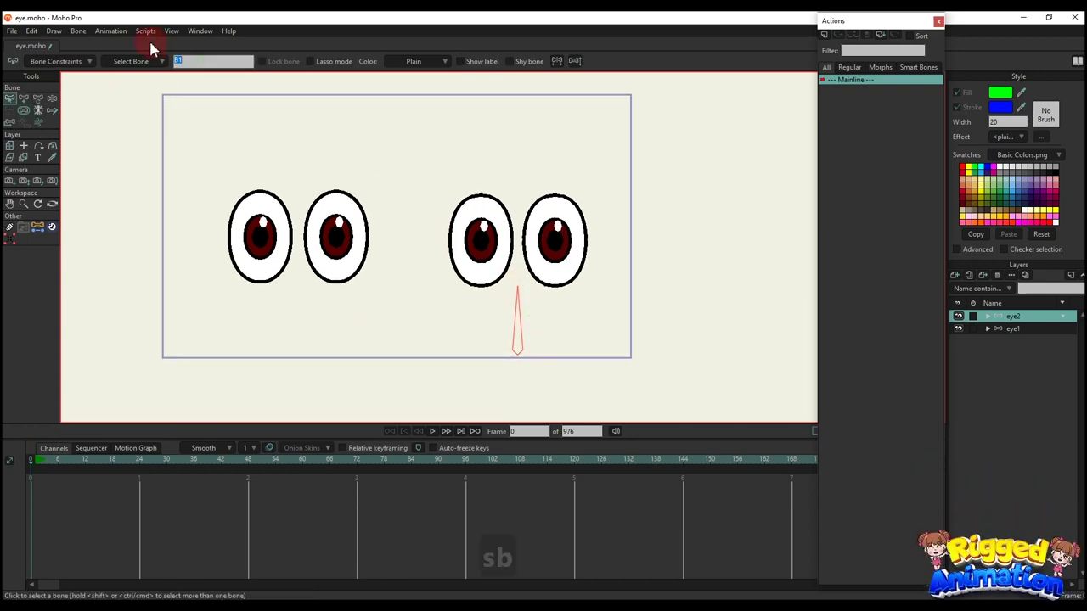
{"action": "type", "text": "eye2"}
{"action": "key", "text": "Return"}
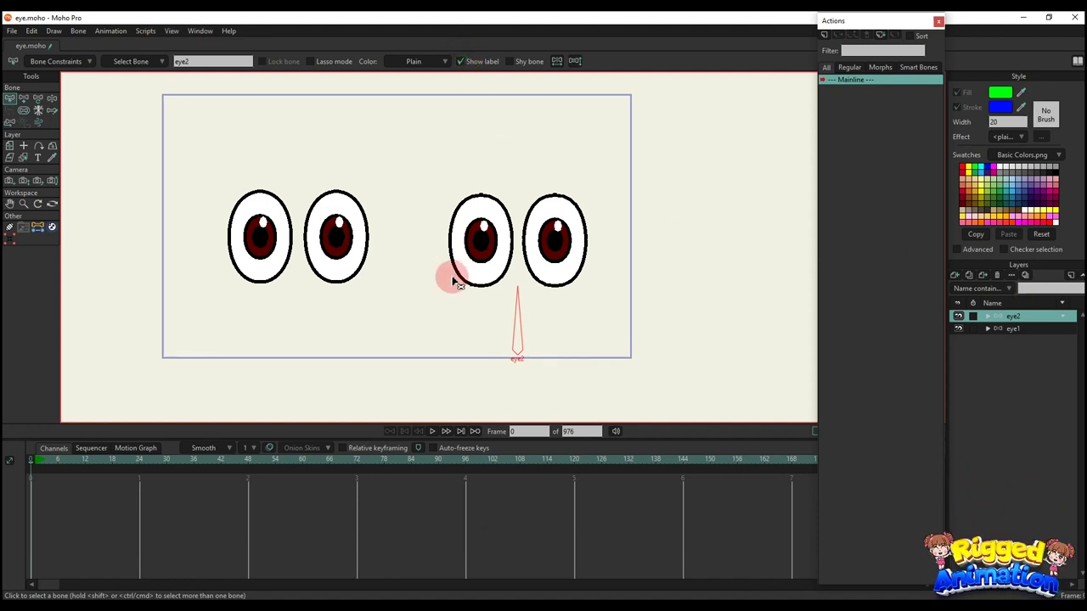
Bind the mask 2 points of both eyes in the eye2 pair to the eye2 bone.
{"action": "left_click", "coordinate": [483, 283], "text": "ctrl+alt"}
{"action": "key", "text": "i"}
{"action": "left_click_drag", "start_coordinate": [524, 288], "coordinate": [525, 290]}
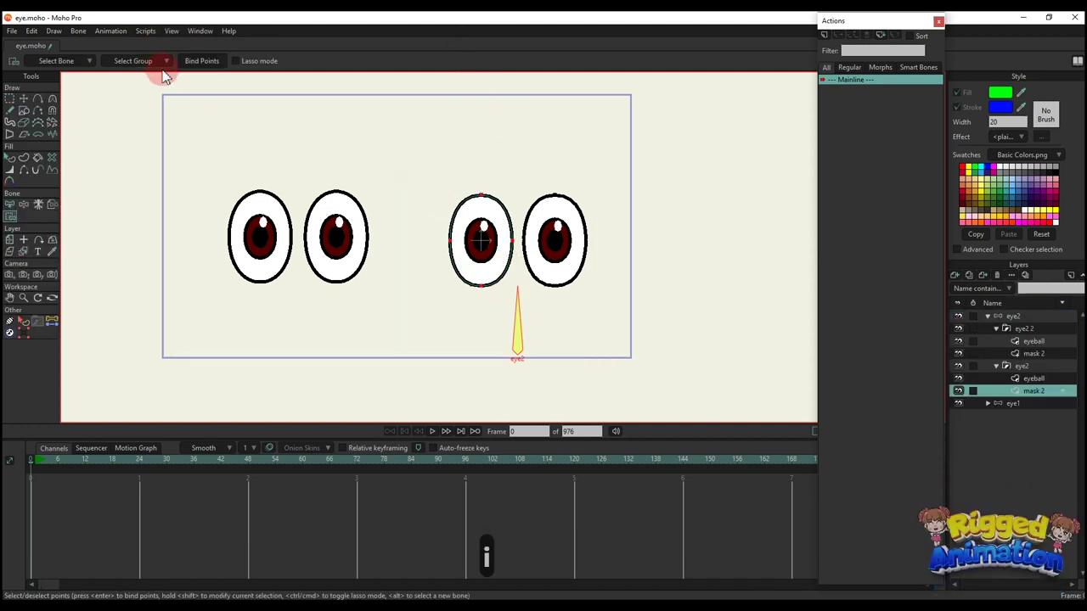
{"action": "left_click_drag", "start_coordinate": [558, 247], "coordinate": [555, 276]}
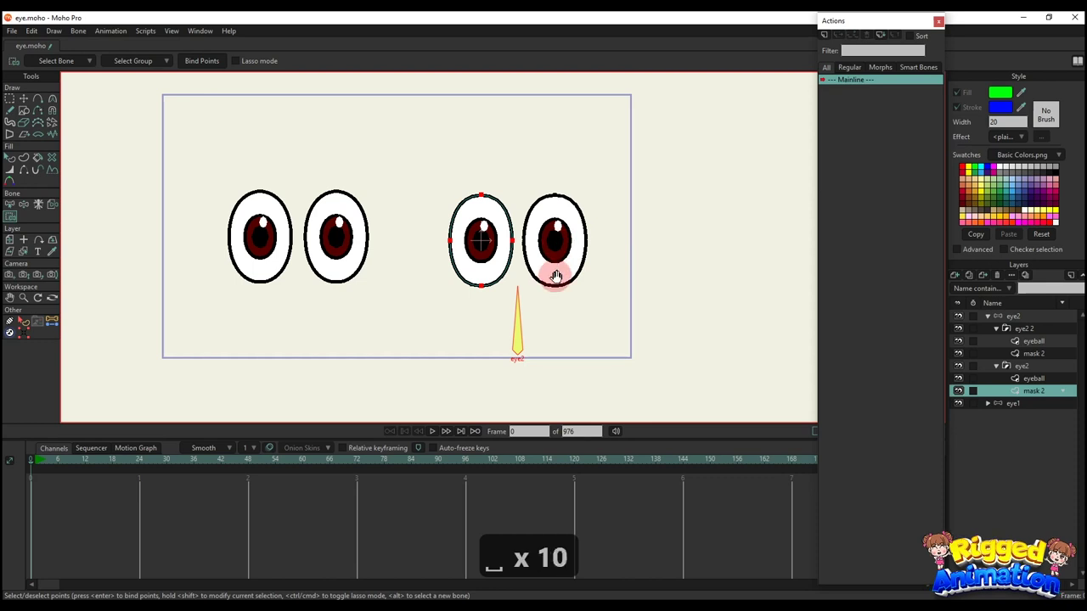
{"action": "right_click", "coordinate": [560, 276], "text": "alt"}
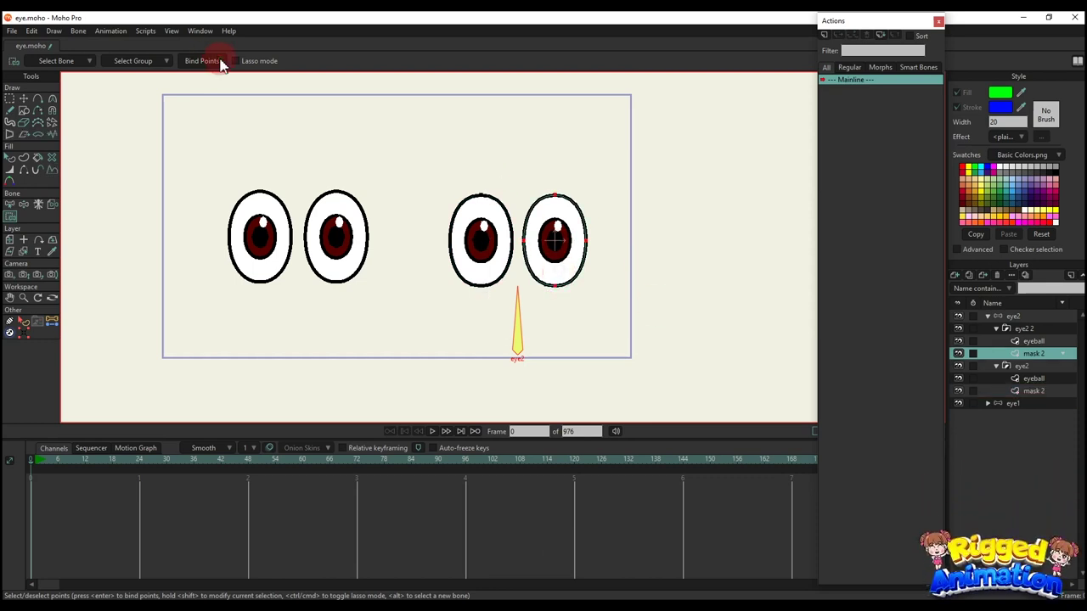
Add a bone between the eyes and a pin bone on each pupil, parenting the pins to it and it to the eye2 bone.
{"action": "key", "text": "a"}
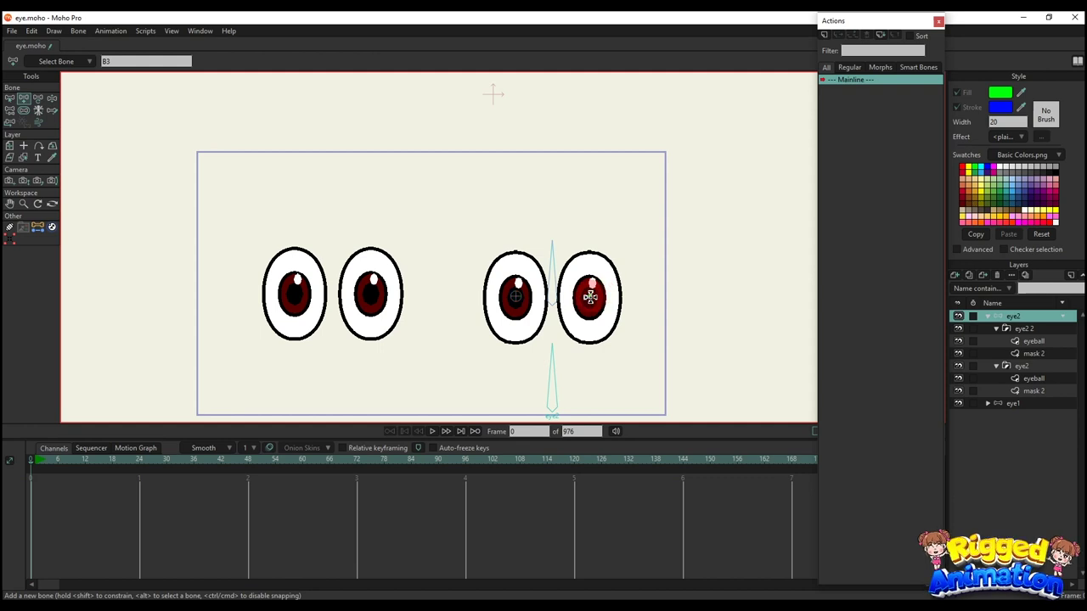
{"action": "left_click_drag", "start_coordinate": [552, 298], "coordinate": [552, 277]}
{"action": "key", "text": "p"}
{"action": "key", "text": "b"}
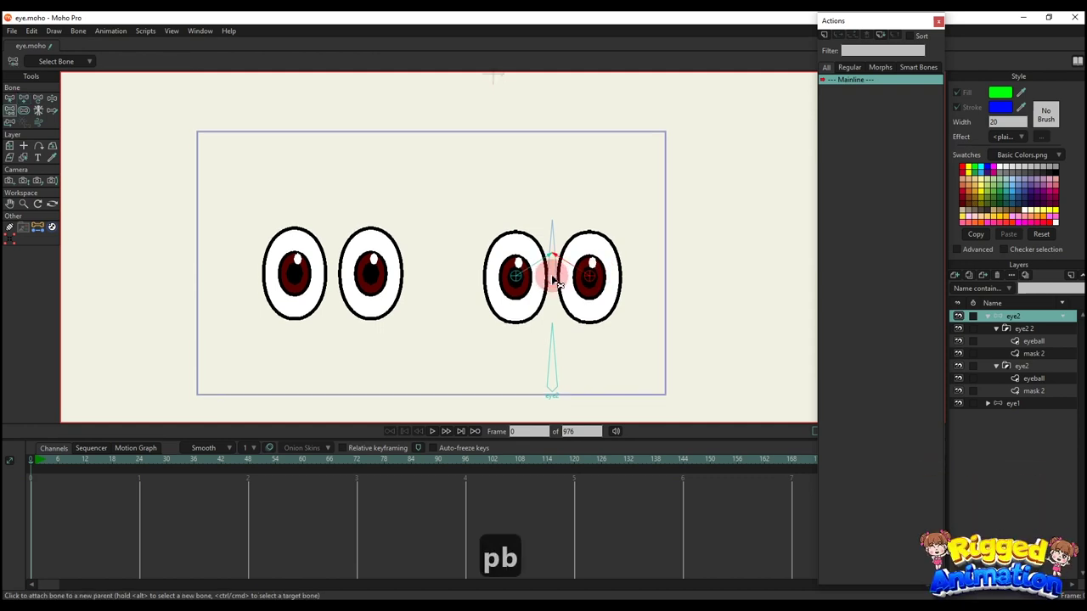
{"action": "left_click", "coordinate": [553, 281]}
{"action": "key", "text": "p"}
{"action": "left_click", "coordinate": [552, 339]}
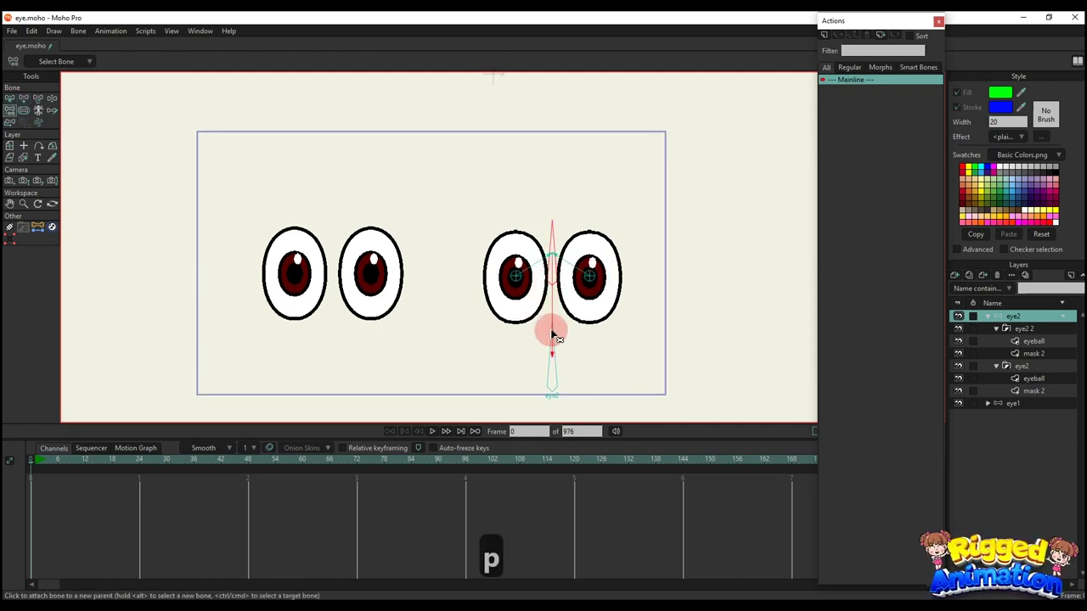
{"action": "key", "text": "s"}
{"action": "key", "text": "v"}
{"action": "scroll", "coordinate": [553, 318], "scroll_direction": "down", "scroll_amount": 2}
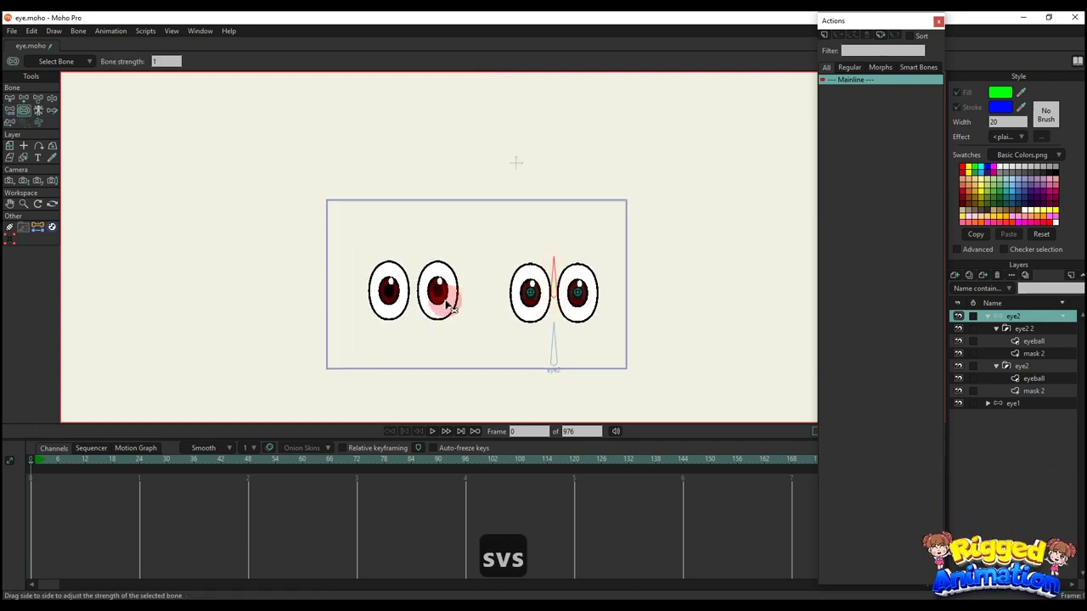
Bind all points of the left eyeball layer in the eye2 pair to the bone between the eyes.
{"action": "scroll", "coordinate": [516, 284], "scroll_direction": "up", "scroll_amount": 3}
{"action": "left_click", "coordinate": [543, 311], "text": "ctrl+alt"}
{"action": "key", "text": "b"}
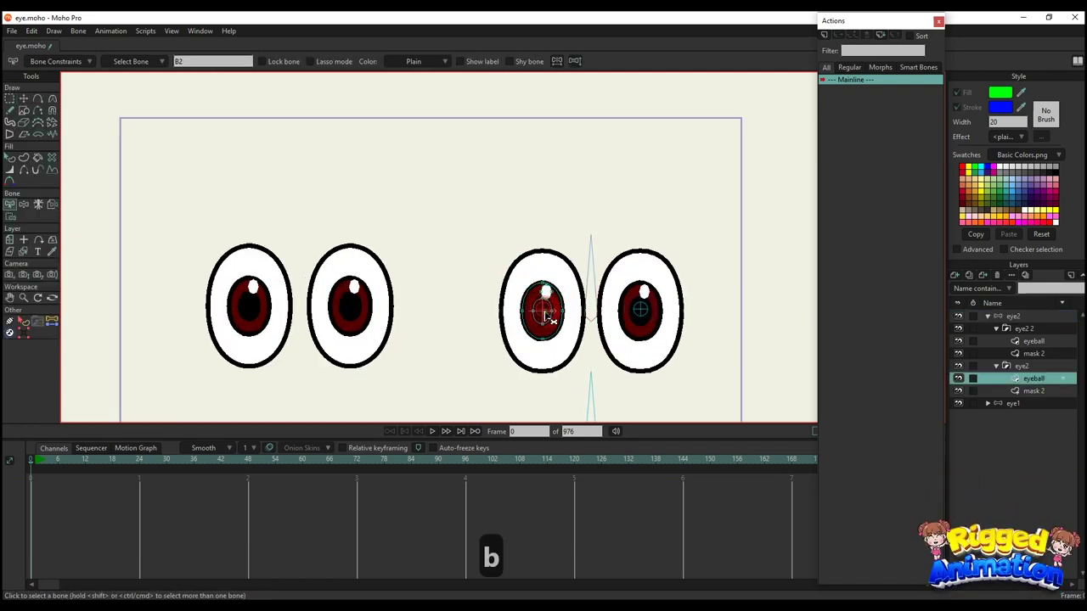
{"action": "left_click_drag", "start_coordinate": [644, 317], "coordinate": [599, 287]}
{"action": "key", "text": "i"}
{"action": "left_click_drag", "start_coordinate": [469, 231], "coordinate": [611, 357]}
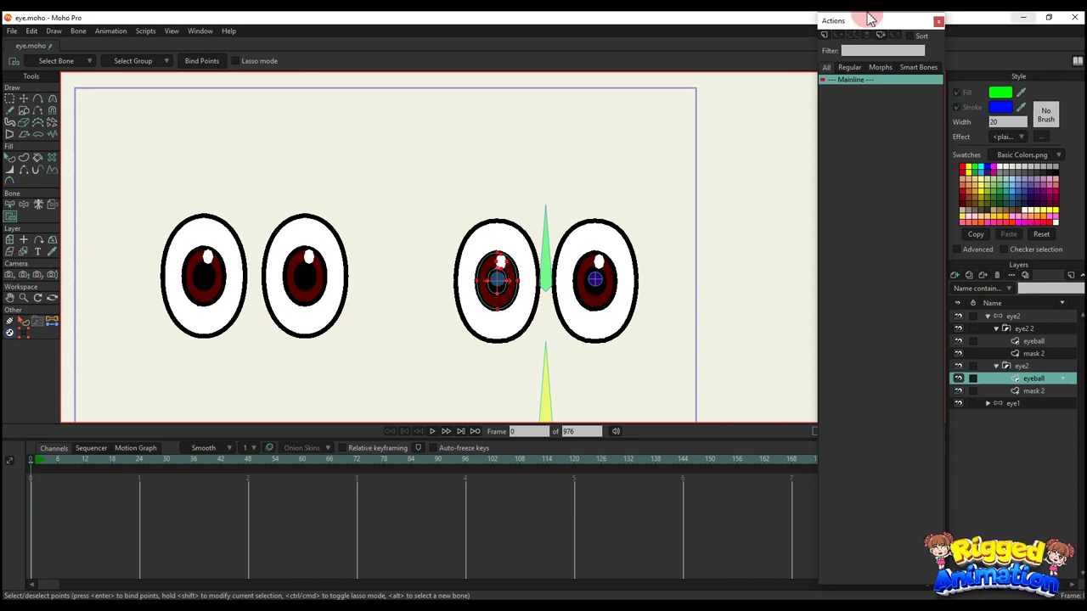
{"action": "left_click", "coordinate": [514, 172]}
{"action": "key", "text": "b"}
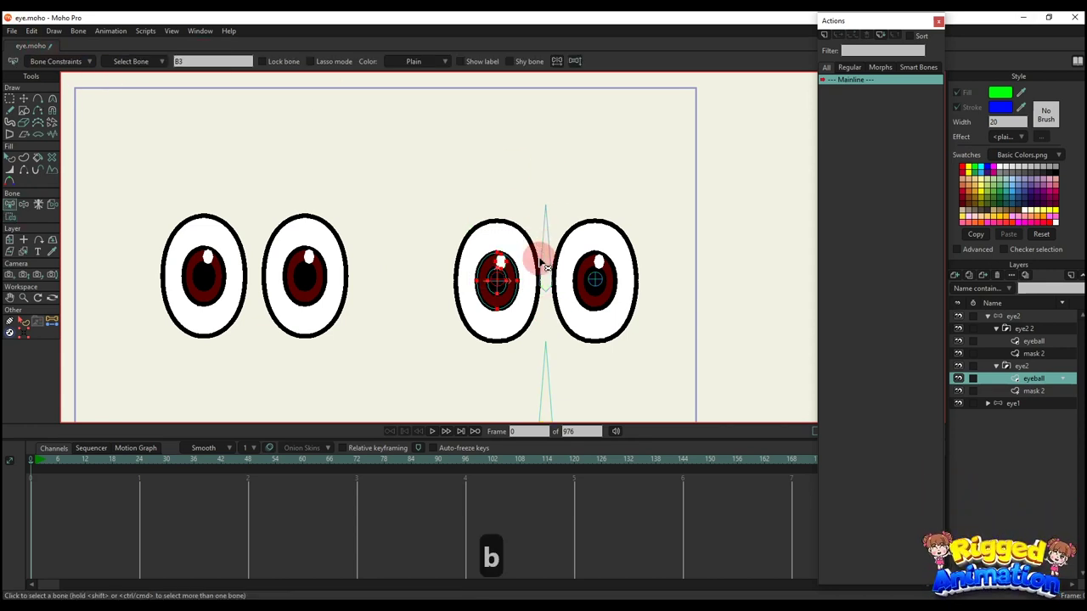
{"action": "left_click", "coordinate": [546, 265]}
{"action": "key", "text": "i"}
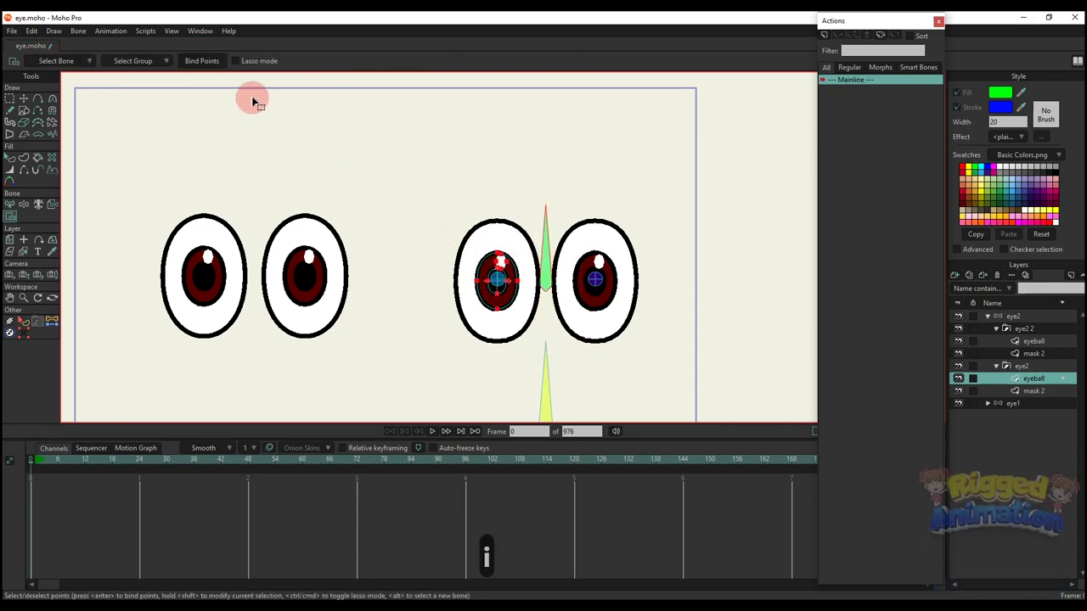
{"action": "left_click", "coordinate": [208, 64]}
Bind all points of the right eyeball layer in the eye2 pair to the bone between the eyes.
{"action": "key", "text": "b"}
{"action": "left_click", "coordinate": [611, 280]}
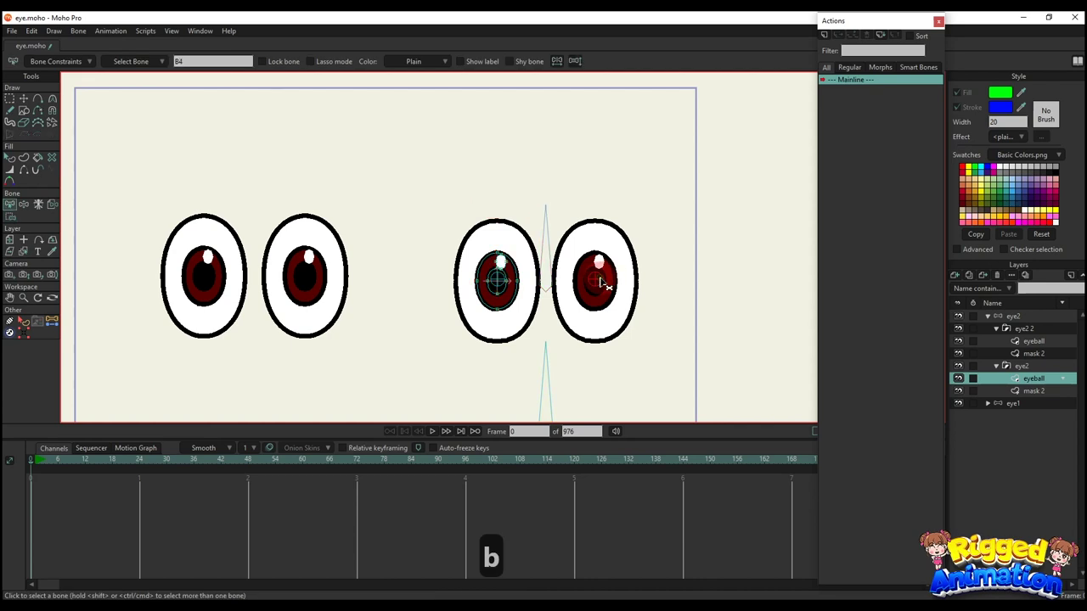
{"action": "right_click", "coordinate": [604, 276], "text": "alt"}
{"action": "left_click_drag", "start_coordinate": [599, 269], "coordinate": [580, 259]}
{"action": "key", "text": "i"}
{"action": "left_click_drag", "start_coordinate": [537, 211], "coordinate": [561, 246]}
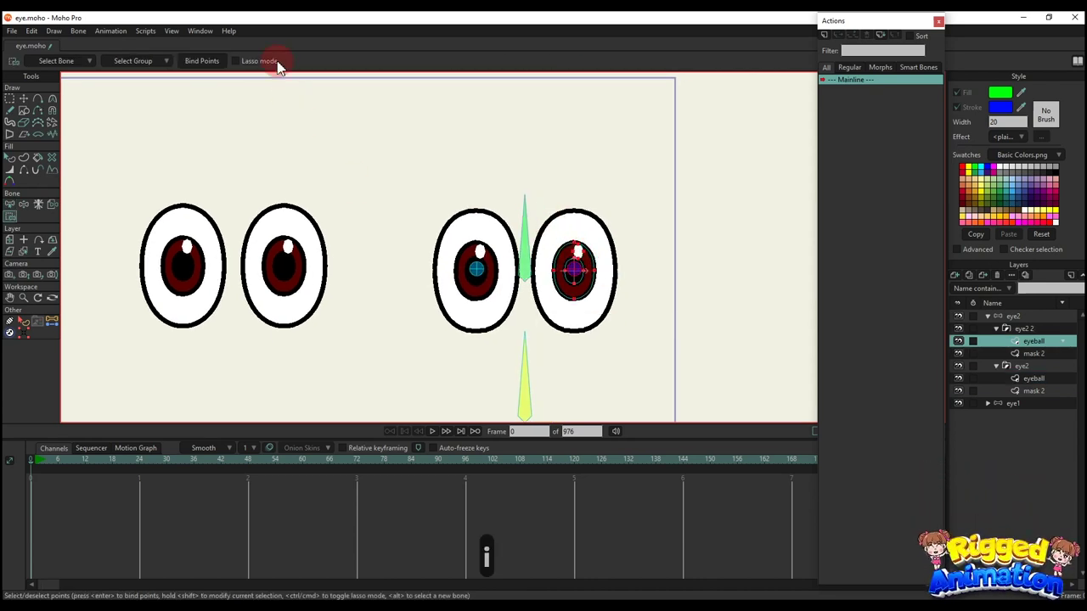
{"action": "left_click", "coordinate": [557, 250]}
{"action": "key", "text": "b"}
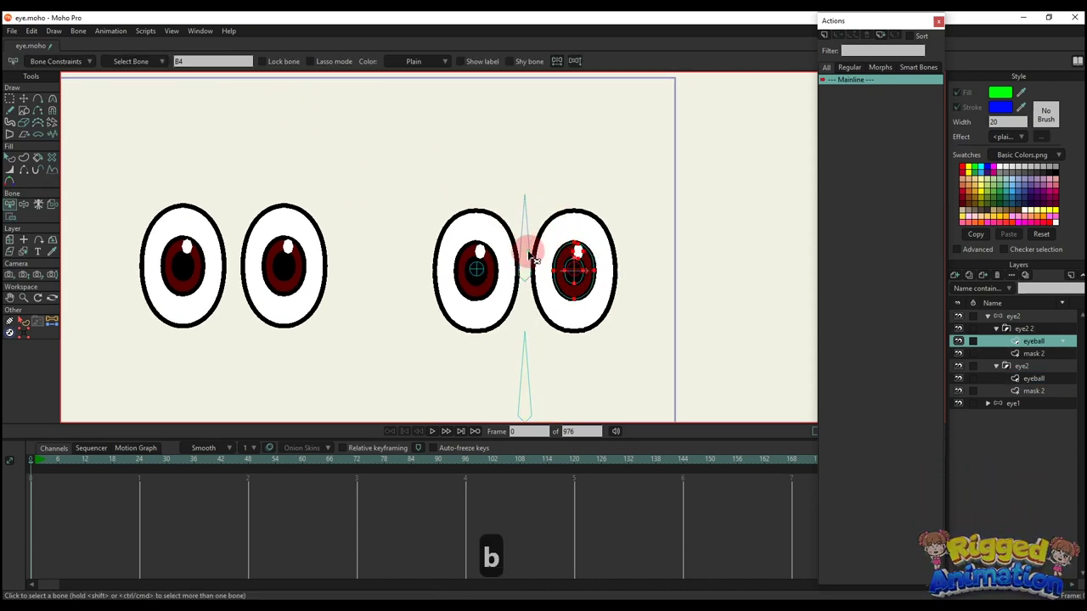
{"action": "left_click", "coordinate": [528, 255]}
{"action": "key", "text": "i"}
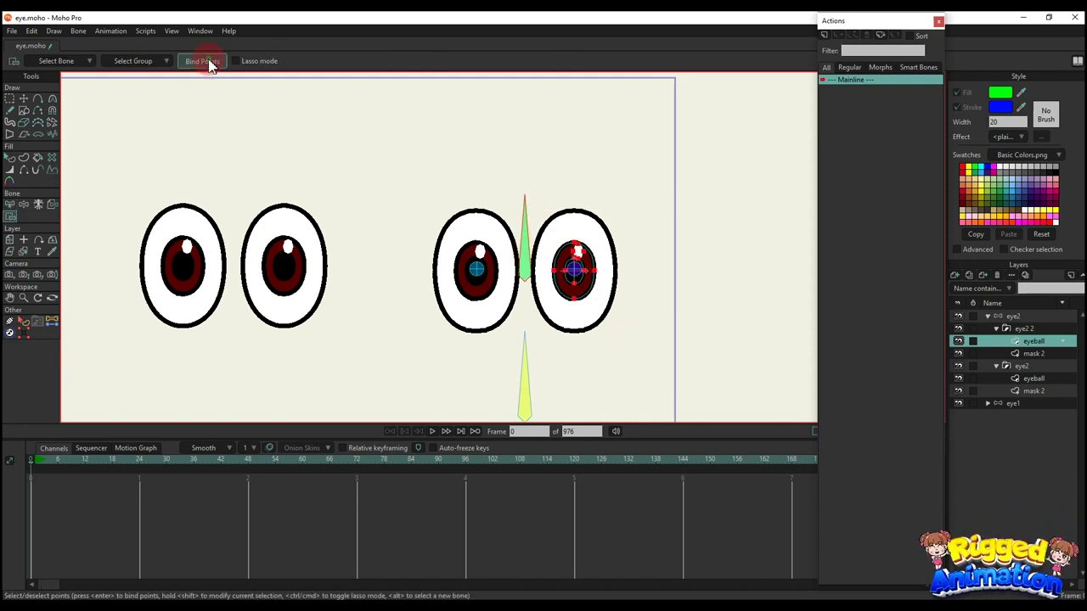
Test the eye2 eyeball bones by moving them on a later frame, delete the test keyframes and return to frame 0.
{"action": "left_click", "coordinate": [1015, 318]}
{"action": "left_click", "coordinate": [49, 460]}
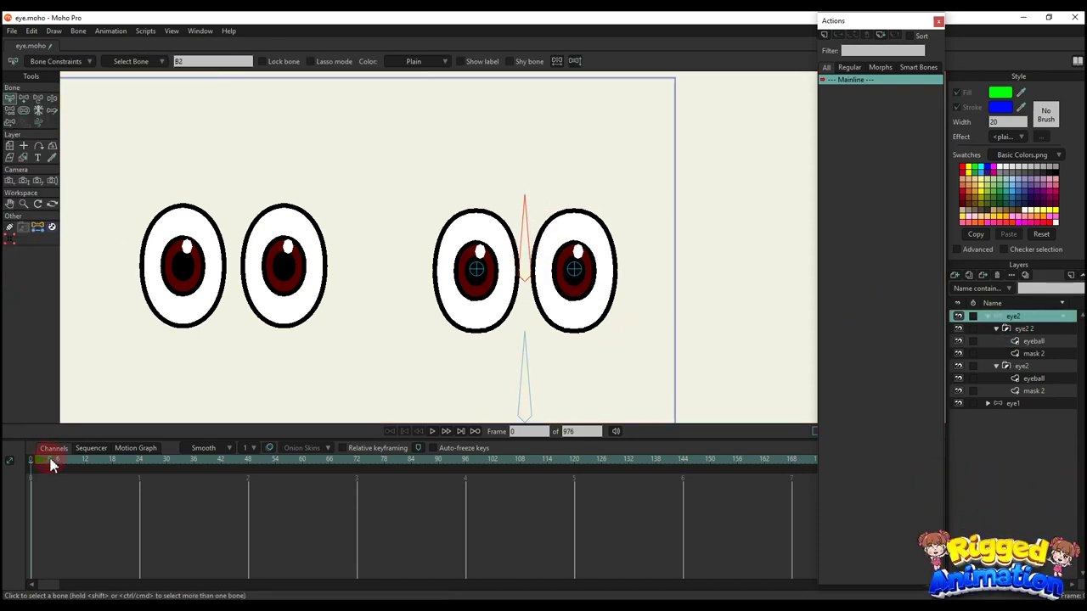
{"action": "key", "text": "t"}
{"action": "left_click", "coordinate": [516, 297]}
{"action": "mouse_move", "coordinate": [527, 280]}
{"action": "left_mouse_down"}
{"action": "mouse_move", "coordinate": [518, 257]}
{"action": "mouse_move", "coordinate": [551, 236]}
{"action": "mouse_move", "coordinate": [555, 299]}
{"action": "mouse_move", "coordinate": [518, 243]}
{"action": "mouse_move", "coordinate": [526, 223]}
{"action": "mouse_move", "coordinate": [501, 269]}
{"action": "mouse_move", "coordinate": [526, 277]}
{"action": "left_mouse_up"}
{"action": "left_click_drag", "start_coordinate": [41, 489], "coordinate": [27, 460]}
{"action": "key", "text": "BackSpace"}
{"action": "left_click", "coordinate": [32, 459]}
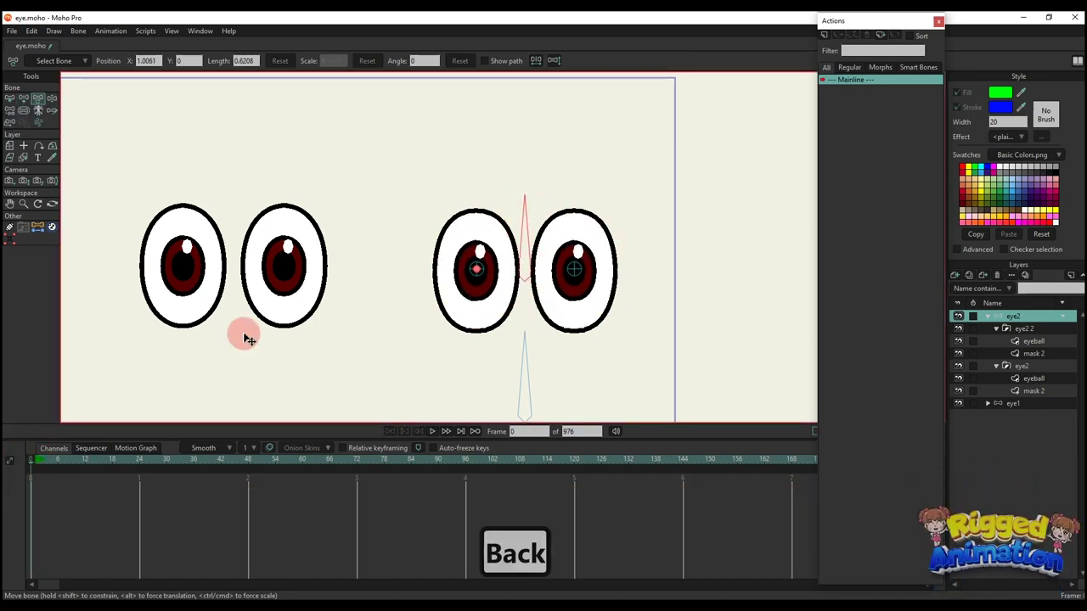
Collapse the eye2 layer and add a separate vertical bone above and to the right of its eyes.
{"action": "scroll", "coordinate": [476, 304], "scroll_direction": "down", "scroll_amount": 1}
{"action": "left_click", "coordinate": [985, 317]}
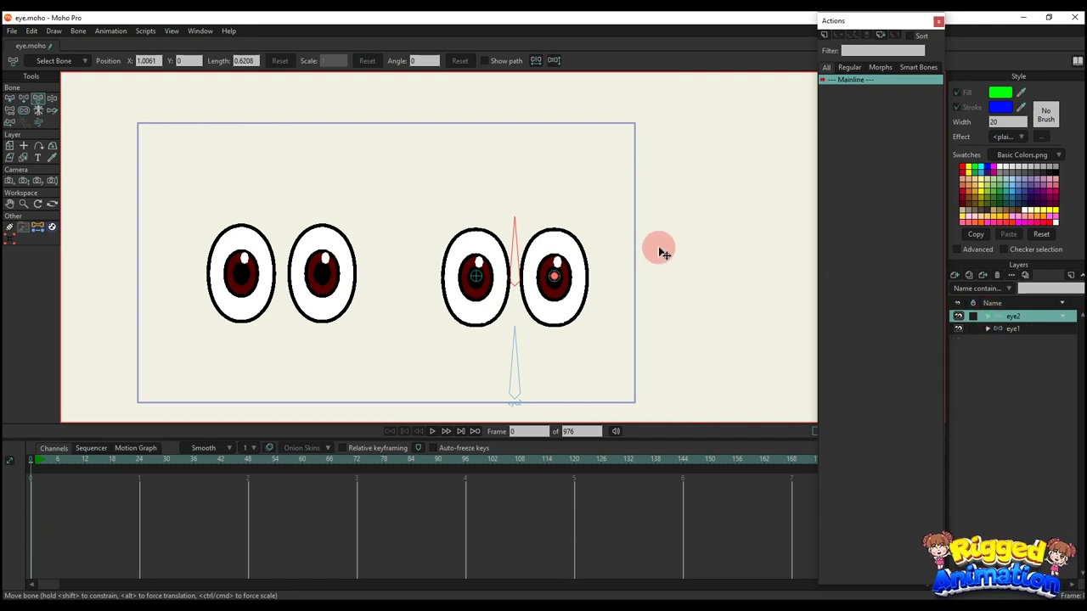
{"action": "key", "text": "a"}
{"action": "mouse_move", "coordinate": [610, 240]}
{"action": "left_mouse_down"}
{"action": "mouse_move", "coordinate": [611, 249]}
{"action": "mouse_move", "coordinate": [612, 188]}
{"action": "left_mouse_up"}
Name the separate bone blink and show its label.
{"action": "key", "text": "s"}
{"action": "key", "text": "b"}
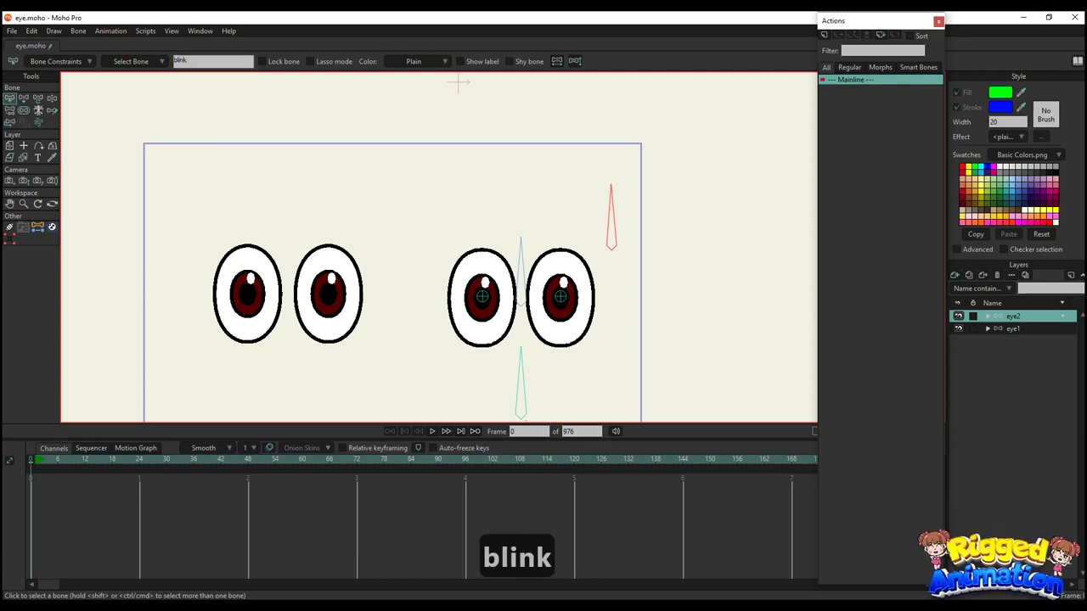
{"action": "type", "text": "blink"}
{"action": "key", "text": "Return"}
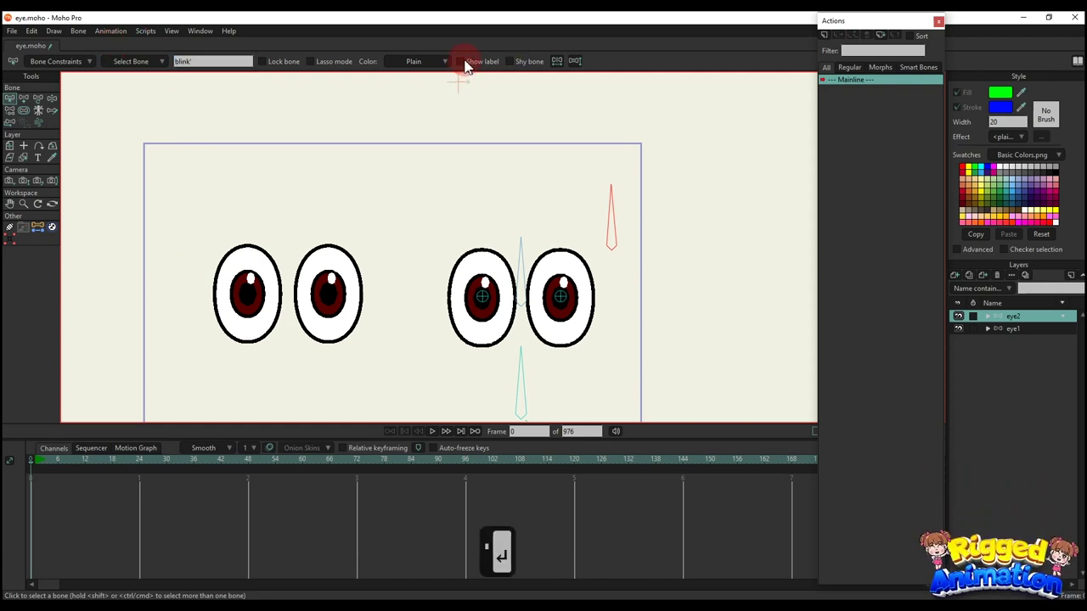
{"action": "left_click", "coordinate": [207, 61]}
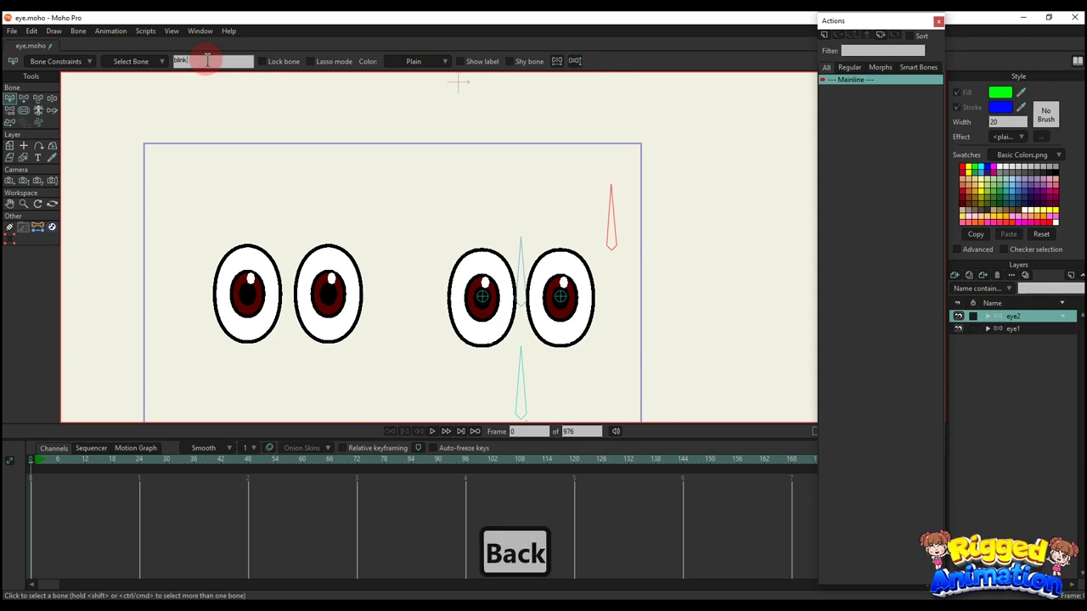
{"action": "key", "text": "BackSpace"}
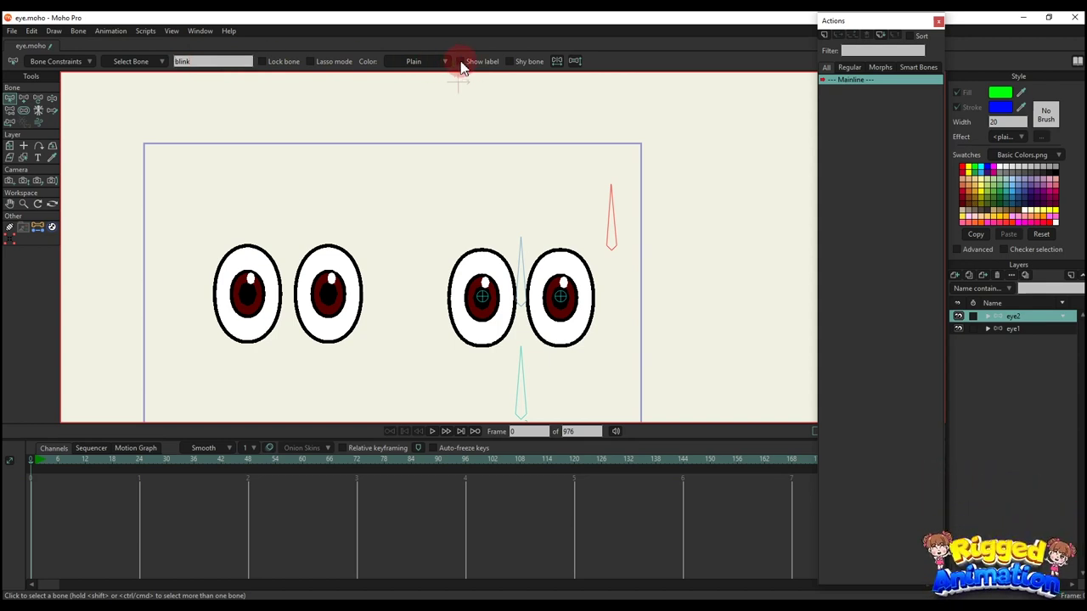
Enable angle constraints on the blink bone with a minimum of 0 and a maximum of 70 degrees.
{"action": "left_click", "coordinate": [55, 61]}
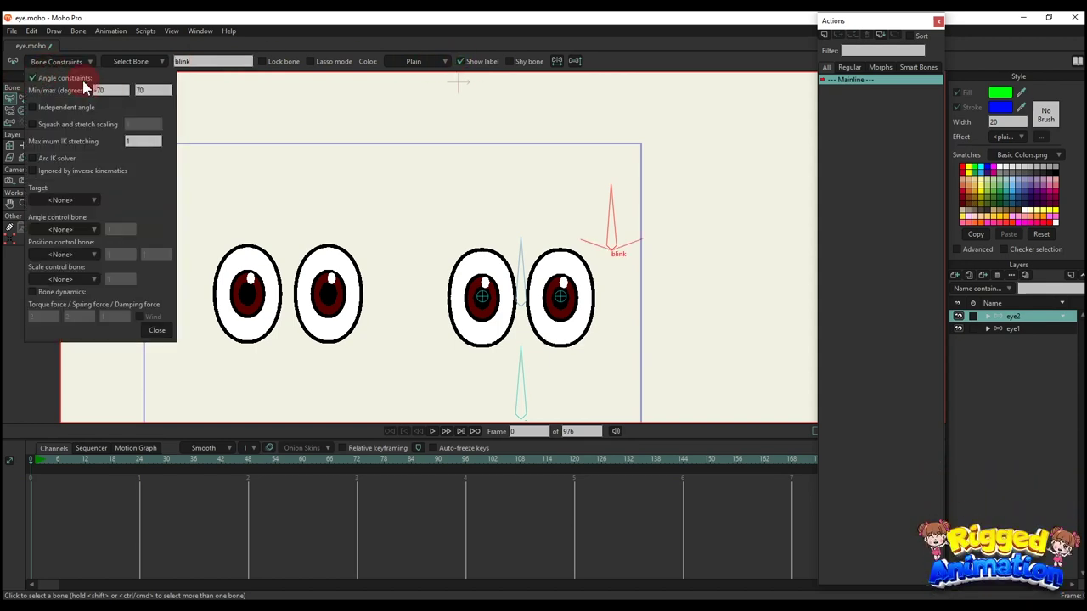
{"action": "key", "text": "Return"}
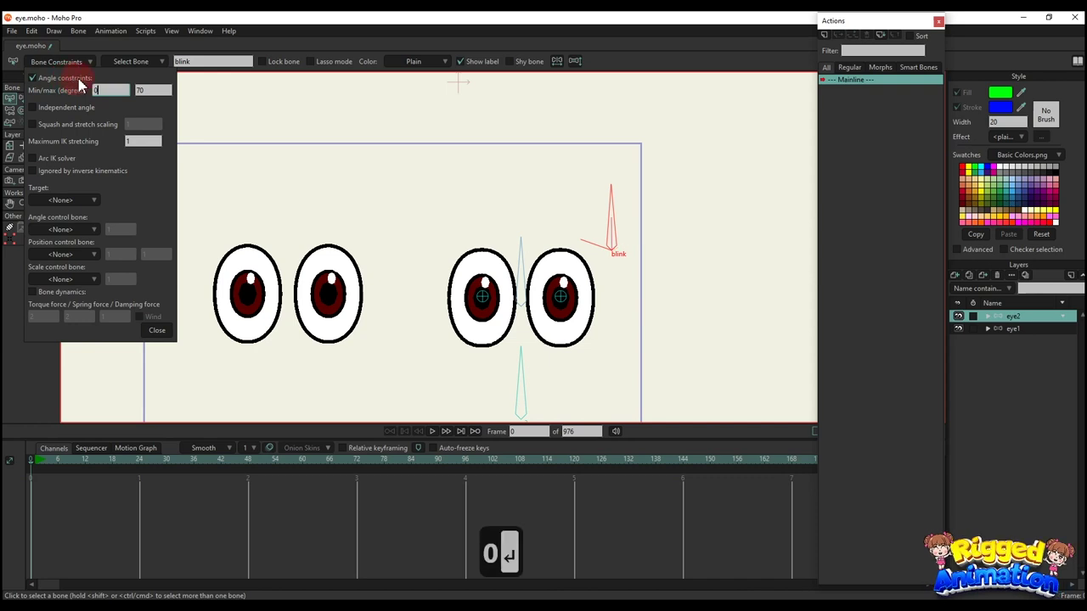
{"action": "left_click", "coordinate": [157, 331]}
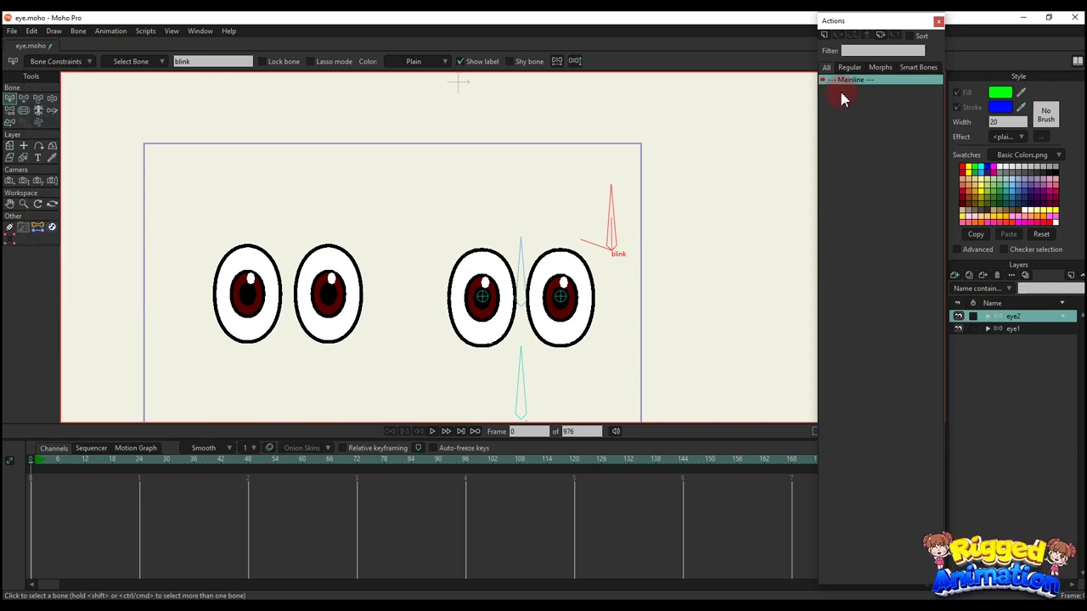
Create a smart bone action for the blink bone and rotate the bone to its 70-degree limit at frame 24.
{"action": "left_click", "coordinate": [822, 40]}
{"action": "left_click", "coordinate": [550, 348]}
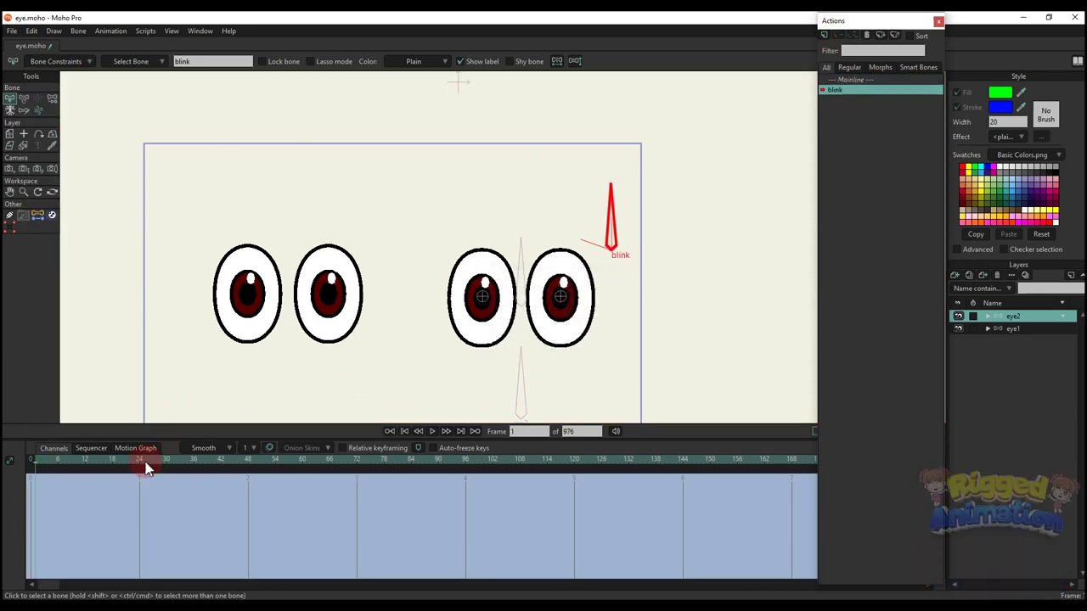
{"action": "key", "text": "t"}
{"action": "left_click_drag", "start_coordinate": [626, 203], "coordinate": [604, 332]}
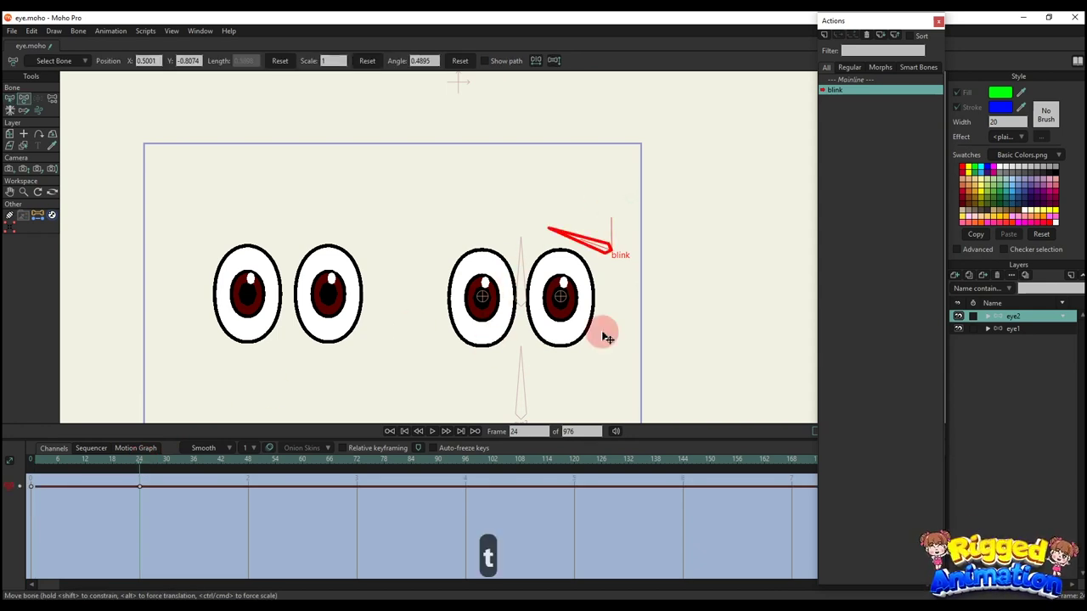
Close the right eye of the eye2 pair at frame 24 by moving mask 2's upper and lower points to meet mid-eye.
{"action": "left_click", "coordinate": [988, 318]}
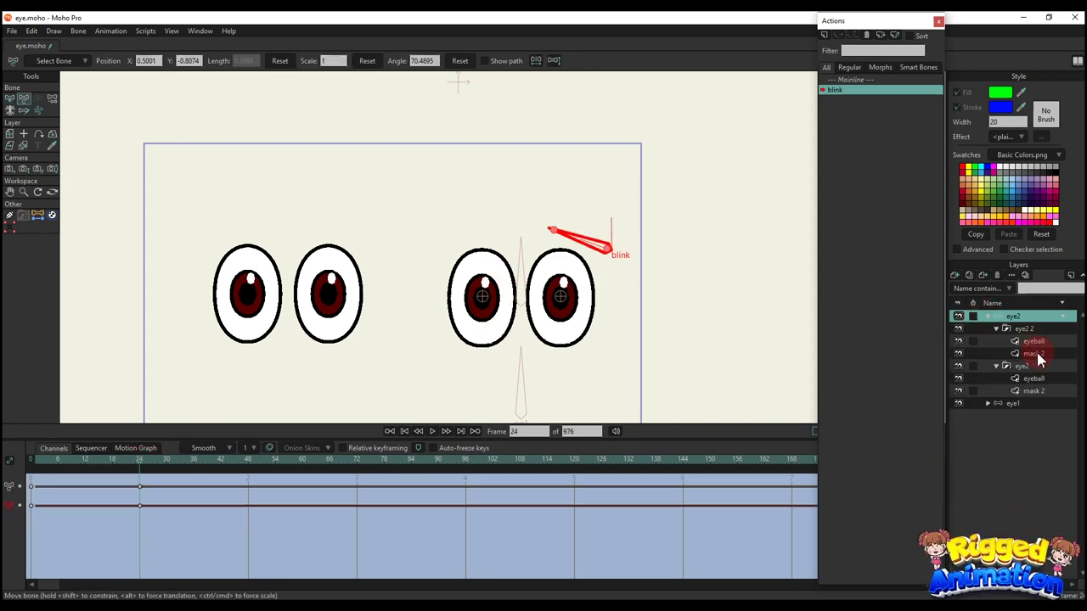
{"action": "left_click", "coordinate": [1035, 353]}
{"action": "scroll", "coordinate": [544, 255], "scroll_direction": "up", "scroll_amount": 3}
{"action": "key", "text": "t"}
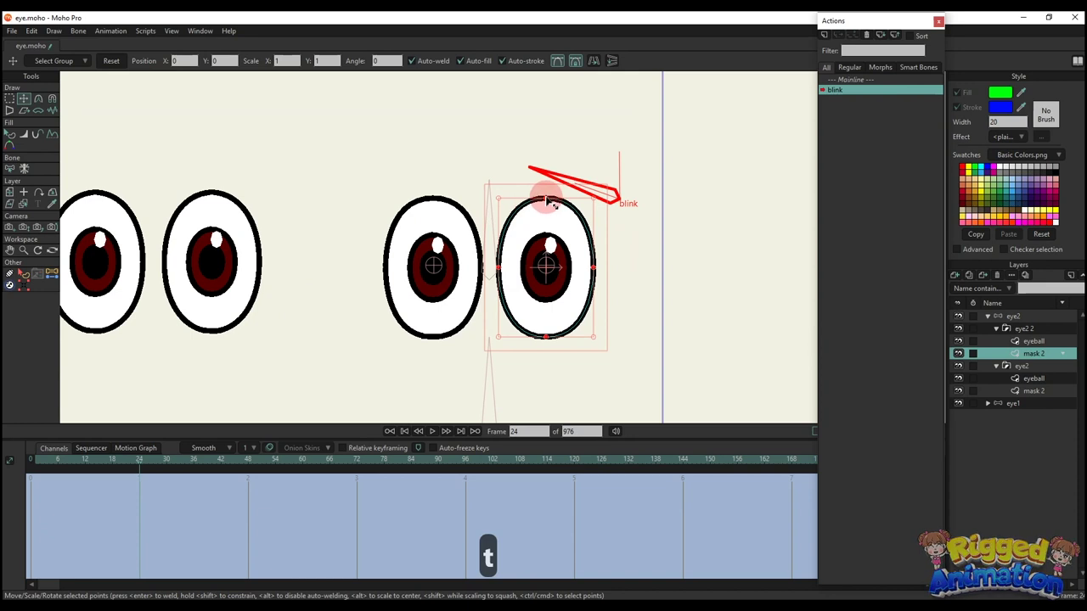
{"action": "left_click_drag", "start_coordinate": [550, 204], "coordinate": [551, 276]}
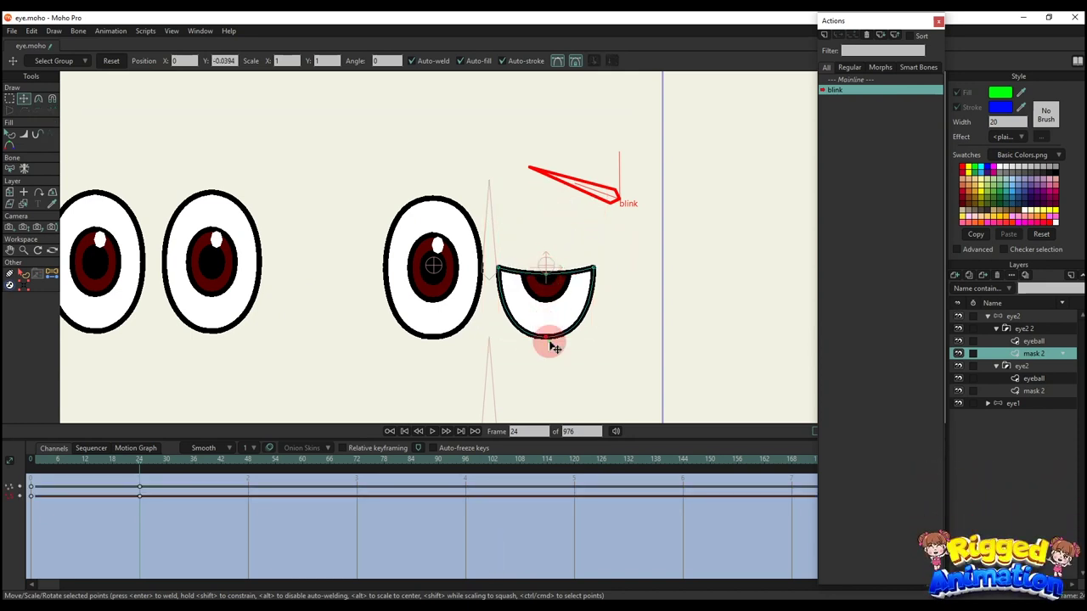
{"action": "left_click_drag", "start_coordinate": [552, 343], "coordinate": [554, 289]}
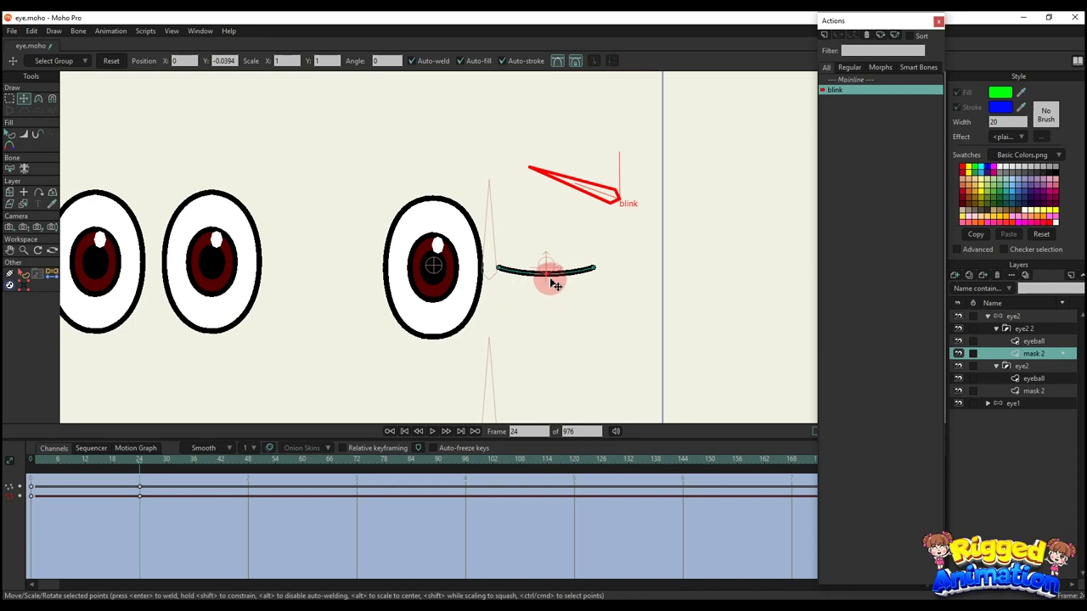
Close the left eye of the eye2 pair at frame 24 by moving its mask 2 upper and lower points to meet mid-eye.
{"action": "left_click", "coordinate": [1021, 391]}
{"action": "key", "text": "t"}
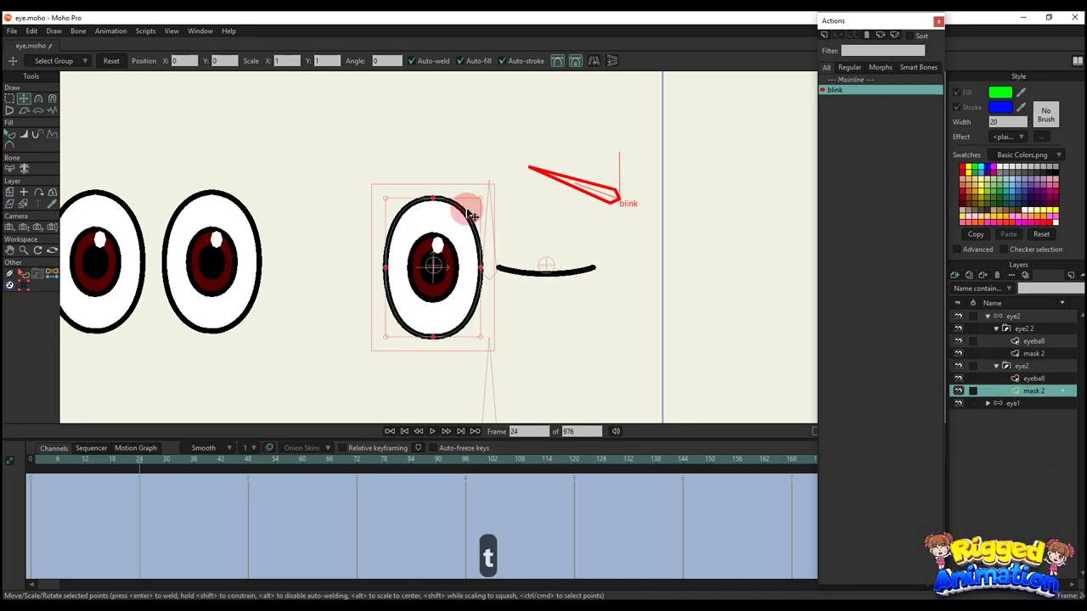
{"action": "left_click", "coordinate": [456, 174]}
{"action": "scroll", "coordinate": [430, 197], "scroll_direction": "up", "scroll_amount": 2}
{"action": "left_click_drag", "start_coordinate": [433, 198], "coordinate": [438, 286]}
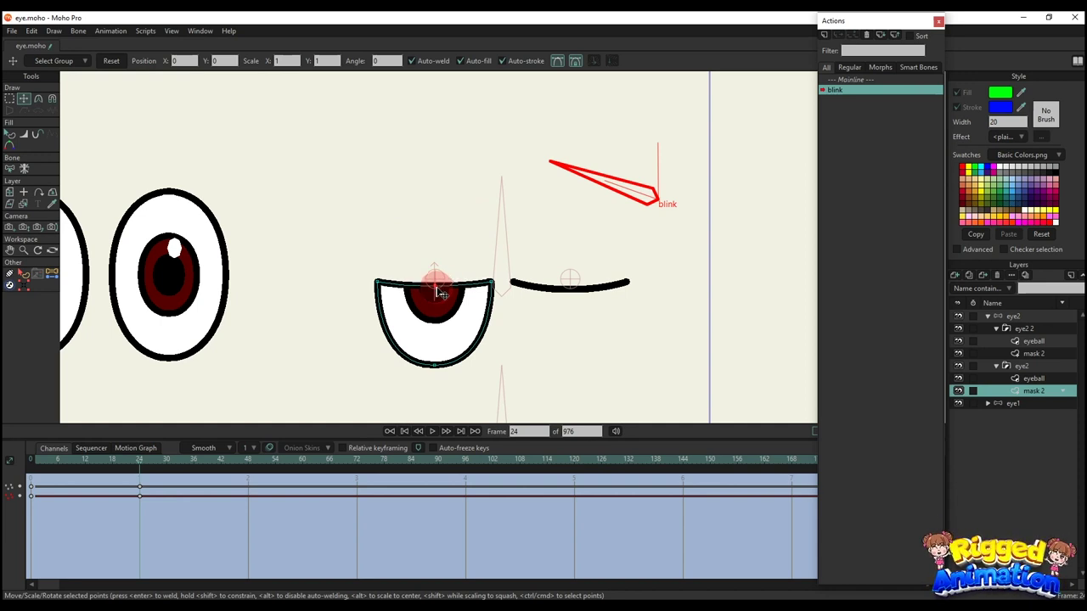
{"action": "left_click_drag", "start_coordinate": [436, 367], "coordinate": [443, 295]}
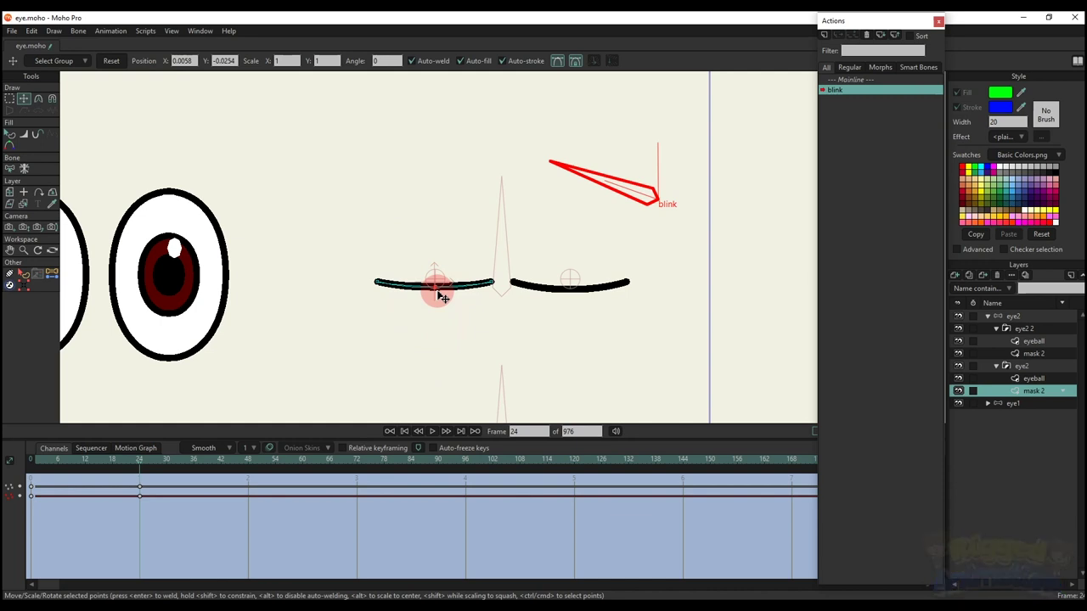
Select the middle points of the closed left eye's mask 2 and nudge them down to match the other closed eye's curve.
{"action": "key", "text": "g"}
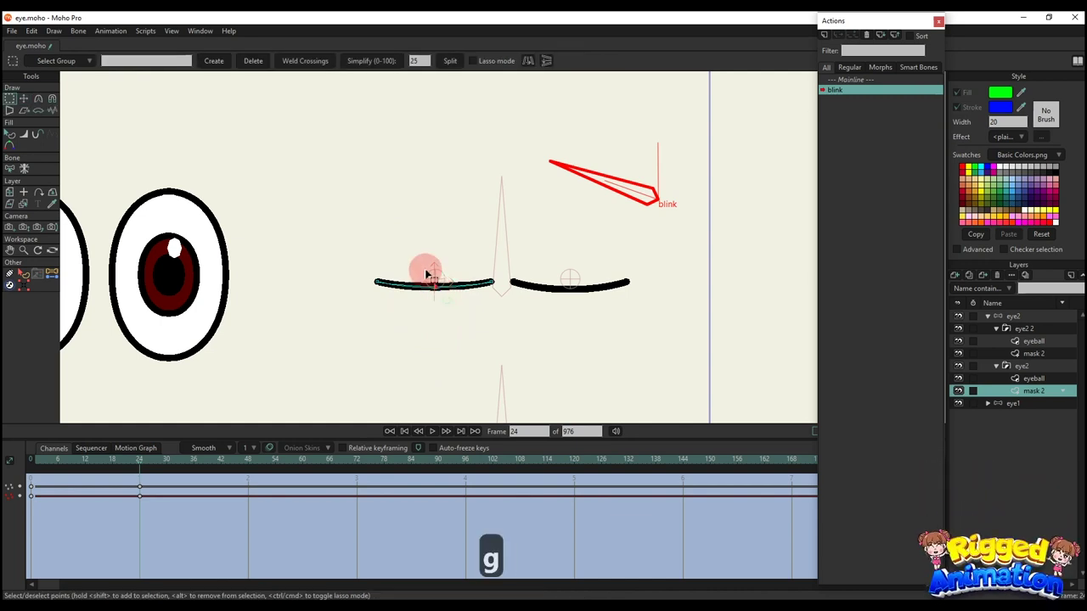
{"action": "left_click_drag", "start_coordinate": [425, 273], "coordinate": [442, 297]}
{"action": "key", "text": "t"}
{"action": "scroll", "coordinate": [439, 289], "scroll_direction": "up", "scroll_amount": 1}
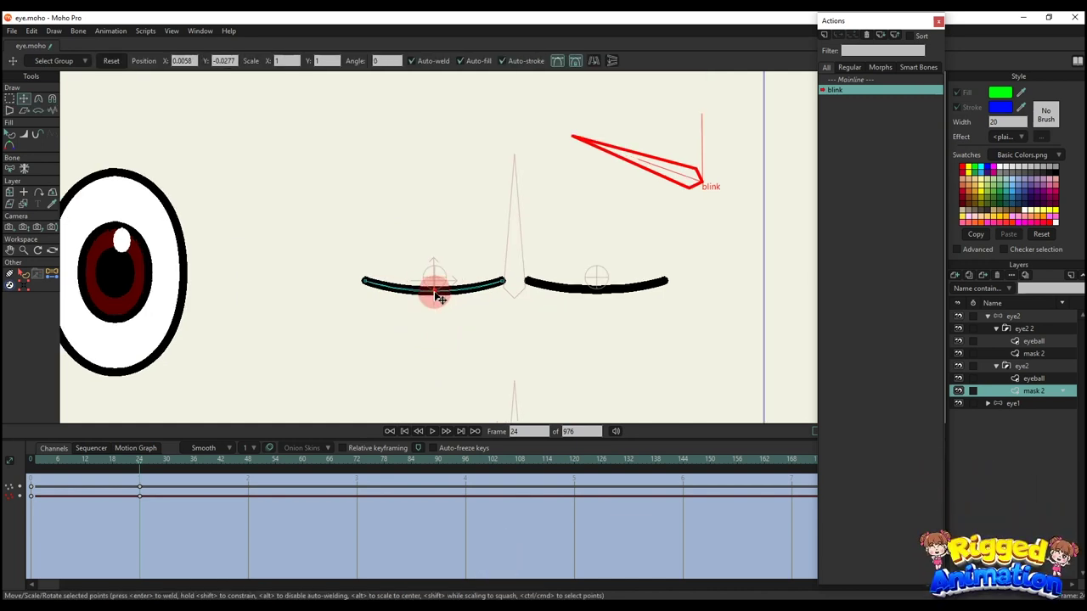
{"action": "key", "text": "q"}
{"action": "scroll", "coordinate": [450, 306], "scroll_direction": "down", "scroll_amount": 4}
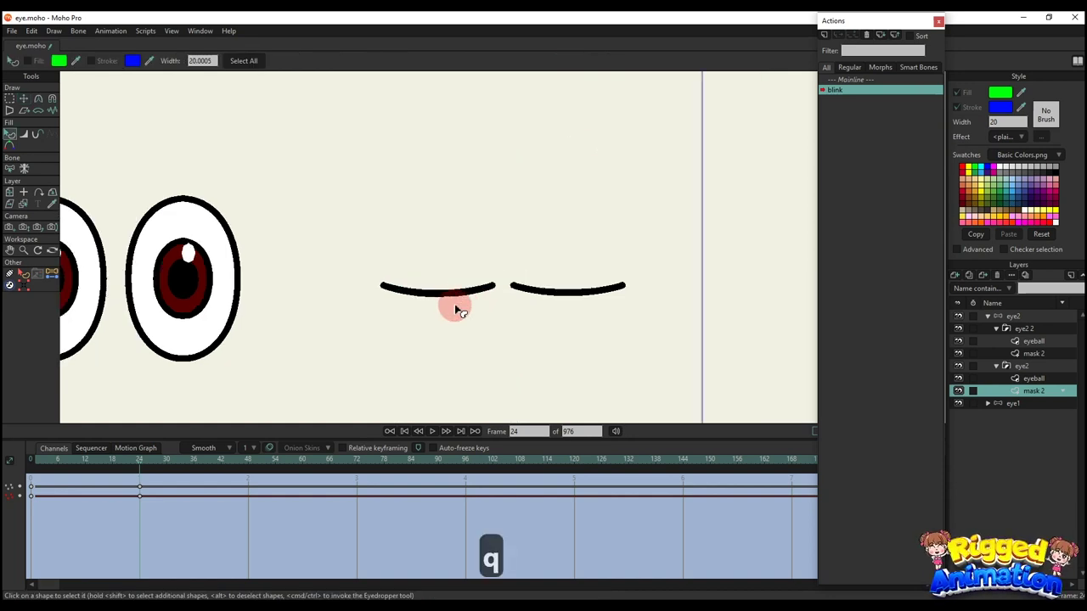
At frame 12, lower the upper point of mask 2 in both eyes to form half-closed lids, and scrub through the blink to frame 24.
{"action": "mouse_move", "coordinate": [67, 465]}
{"action": "left_mouse_down"}
{"action": "mouse_move", "coordinate": [53, 458]}
{"action": "mouse_move", "coordinate": [102, 475]}
{"action": "mouse_move", "coordinate": [71, 472]}
{"action": "mouse_move", "coordinate": [85, 469]}
{"action": "left_mouse_up"}
{"action": "key", "text": "t"}
{"action": "scroll", "coordinate": [463, 316], "scroll_direction": "up", "scroll_amount": 2}
{"action": "scroll", "coordinate": [466, 255], "scroll_direction": "up", "scroll_amount": 4}
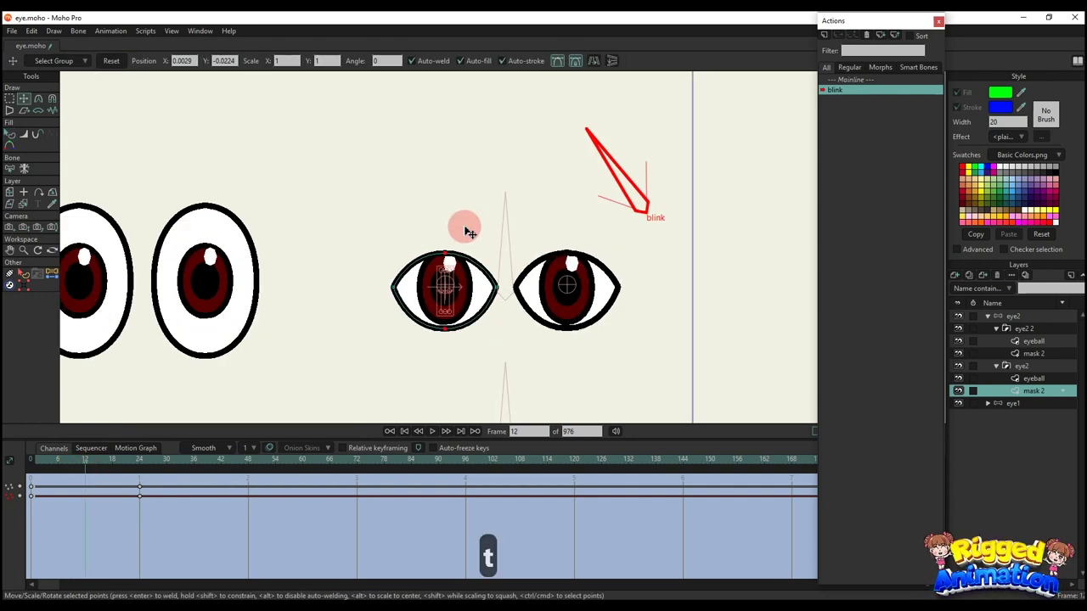
{"action": "left_click_drag", "start_coordinate": [450, 259], "coordinate": [445, 310]}
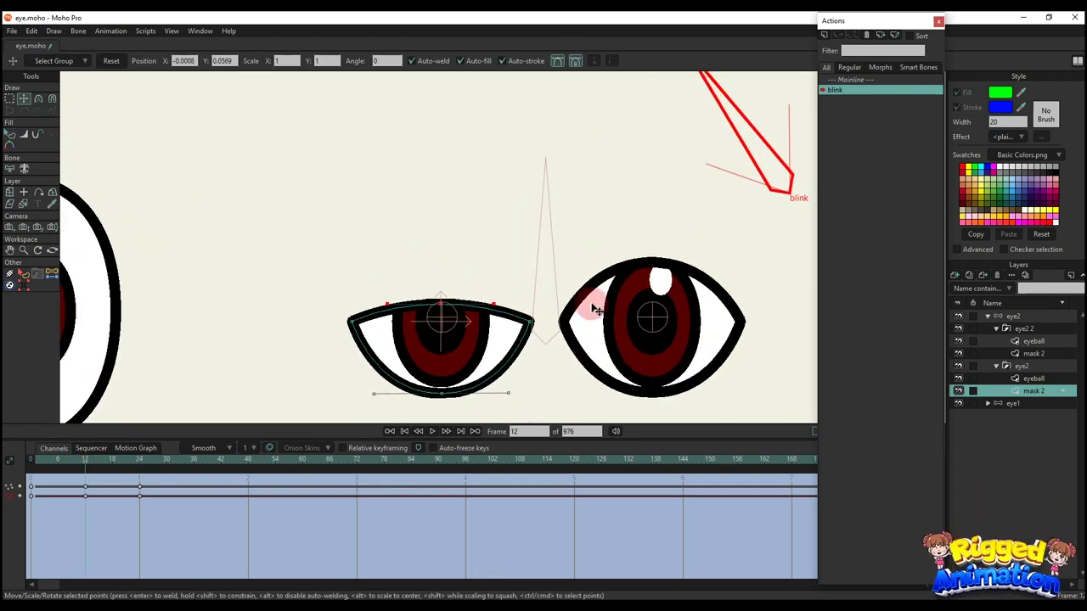
{"action": "left_click_drag", "start_coordinate": [661, 285], "coordinate": [611, 246]}
{"action": "right_click", "coordinate": [627, 197], "text": "alt"}
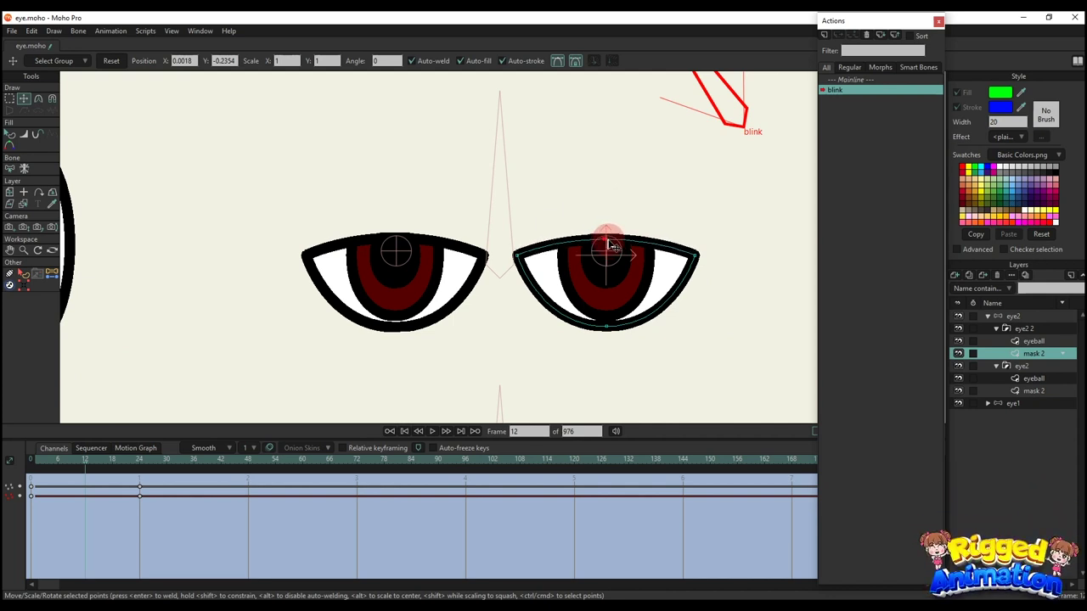
{"action": "key", "text": "q"}
{"action": "scroll", "coordinate": [530, 296], "scroll_direction": "down", "scroll_amount": 4}
{"action": "left_click_drag", "start_coordinate": [70, 470], "coordinate": [141, 488]}
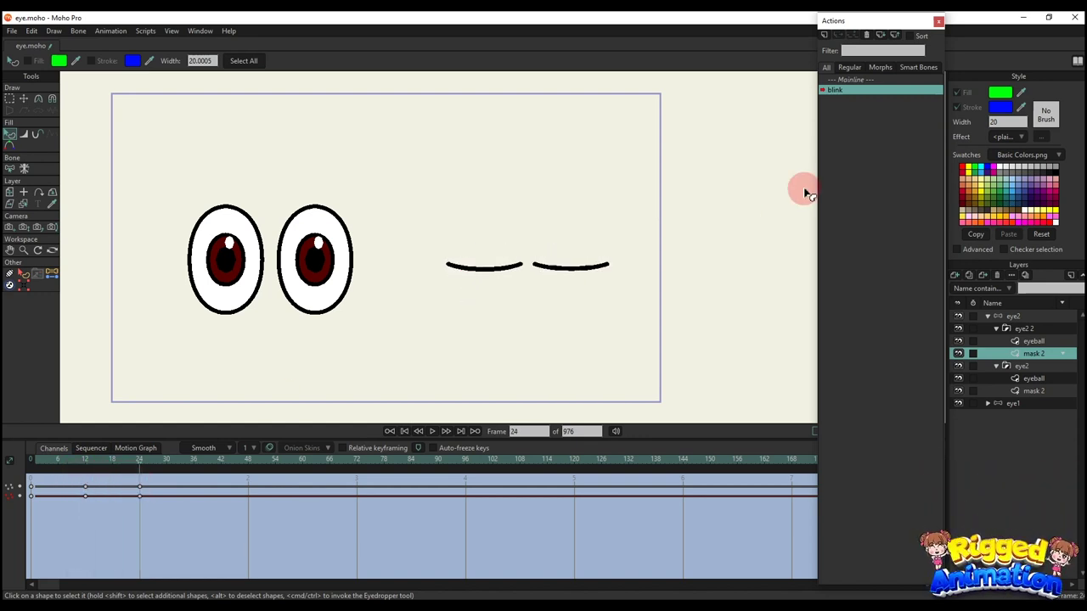
Return to the Mainline and rotate the eye2 layer's blink bone to its closed-eye limit at frame 12.
{"action": "double_click", "coordinate": [863, 79]}
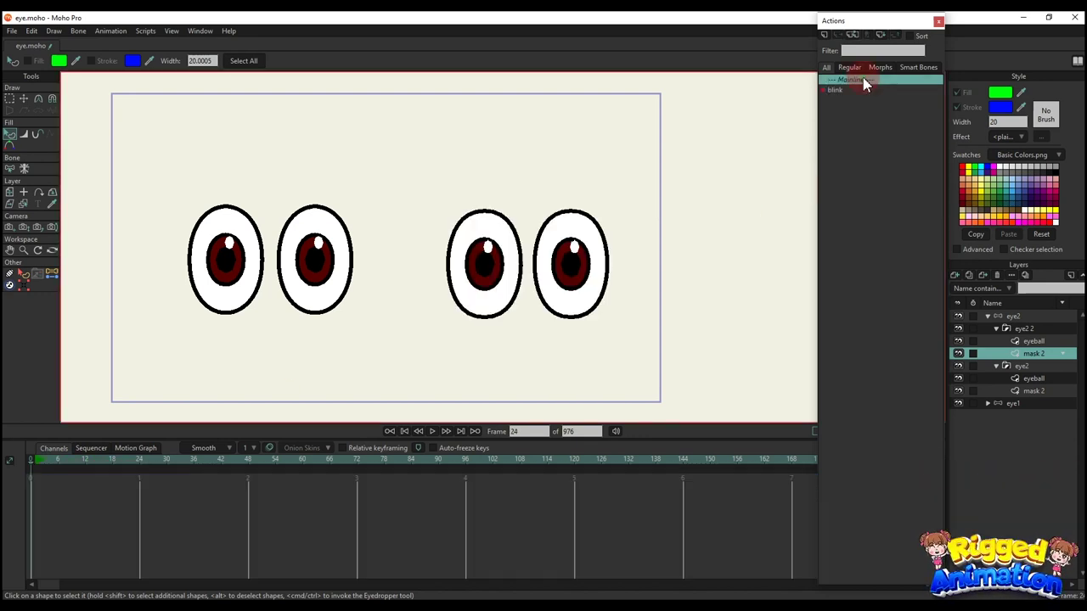
{"action": "left_click", "coordinate": [1023, 318]}
{"action": "scroll", "coordinate": [441, 263], "scroll_direction": "down", "scroll_amount": 3}
{"action": "left_click", "coordinate": [86, 460]}
{"action": "left_click_drag", "start_coordinate": [347, 300], "coordinate": [376, 315]}
{"action": "key", "text": "t"}
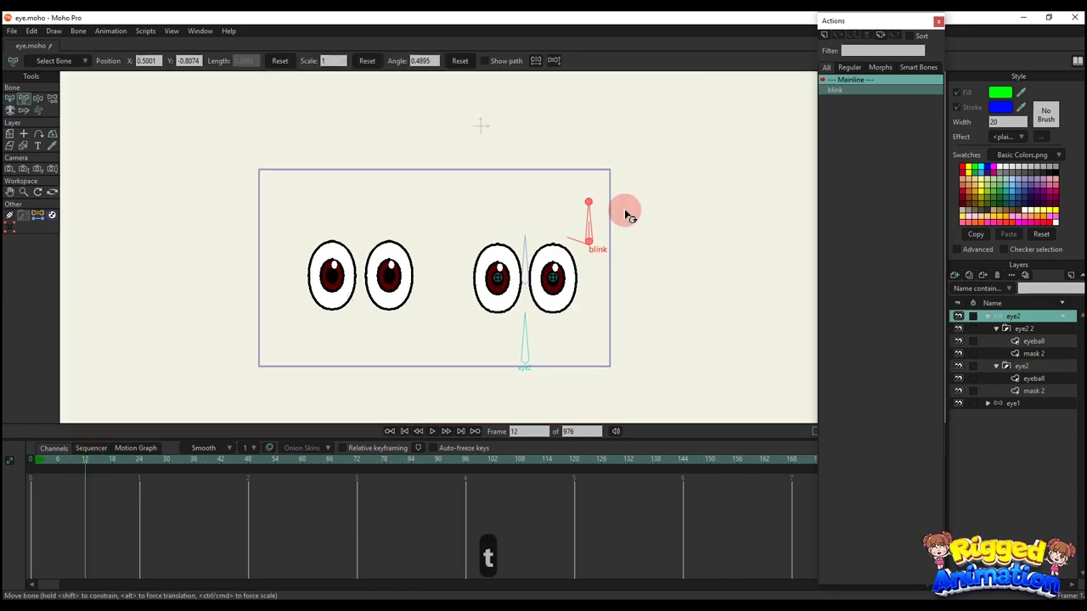
{"action": "mouse_move", "coordinate": [590, 219]}
{"action": "left_mouse_down"}
{"action": "mouse_move", "coordinate": [576, 242]}
{"action": "mouse_move", "coordinate": [792, 312]}
{"action": "left_mouse_up"}
Rotate the eye1 layer's blink bone toward the closed position at frame 12 and scrub the timeline to preview the blinks.
{"action": "left_click", "coordinate": [1008, 403]}
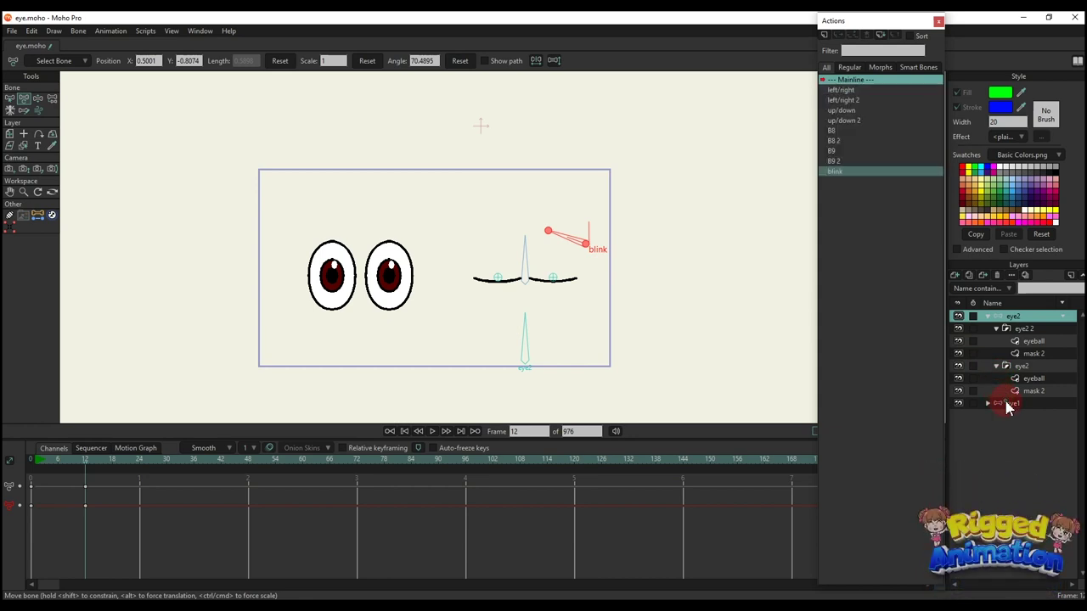
{"action": "left_click", "coordinate": [283, 193]}
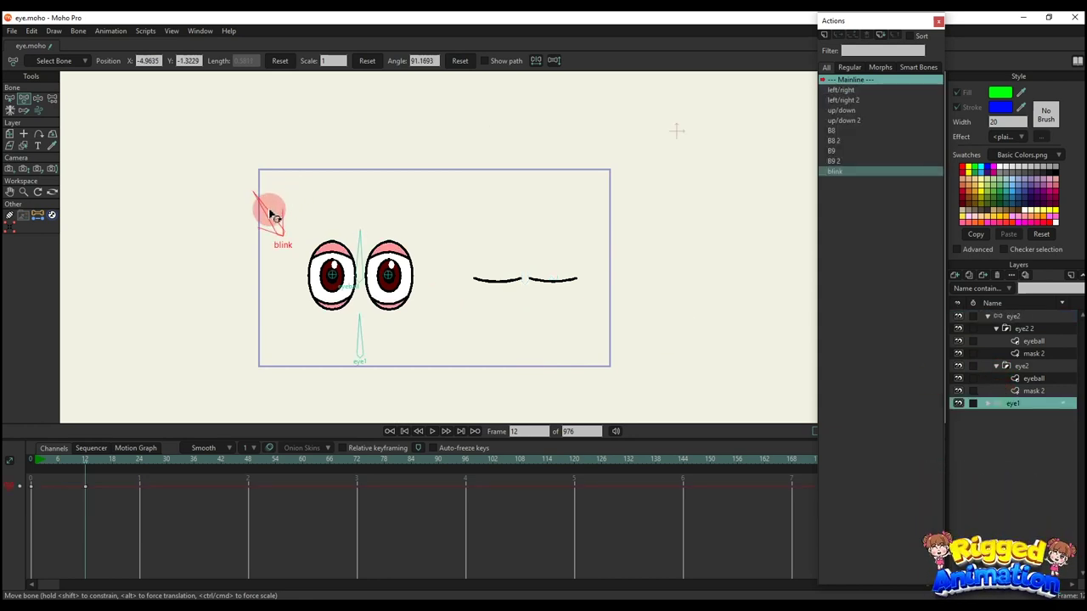
{"action": "mouse_move", "coordinate": [273, 218]}
{"action": "left_mouse_down"}
{"action": "mouse_move", "coordinate": [263, 248]}
{"action": "mouse_move", "coordinate": [277, 219]}
{"action": "mouse_move", "coordinate": [416, 192]}
{"action": "mouse_move", "coordinate": [232, 212]}
{"action": "mouse_move", "coordinate": [124, 406]}
{"action": "left_mouse_up"}
{"action": "mouse_move", "coordinate": [32, 464]}
{"action": "left_mouse_down"}
{"action": "mouse_move", "coordinate": [88, 478]}
{"action": "mouse_move", "coordinate": [38, 461]}
{"action": "left_mouse_up"}
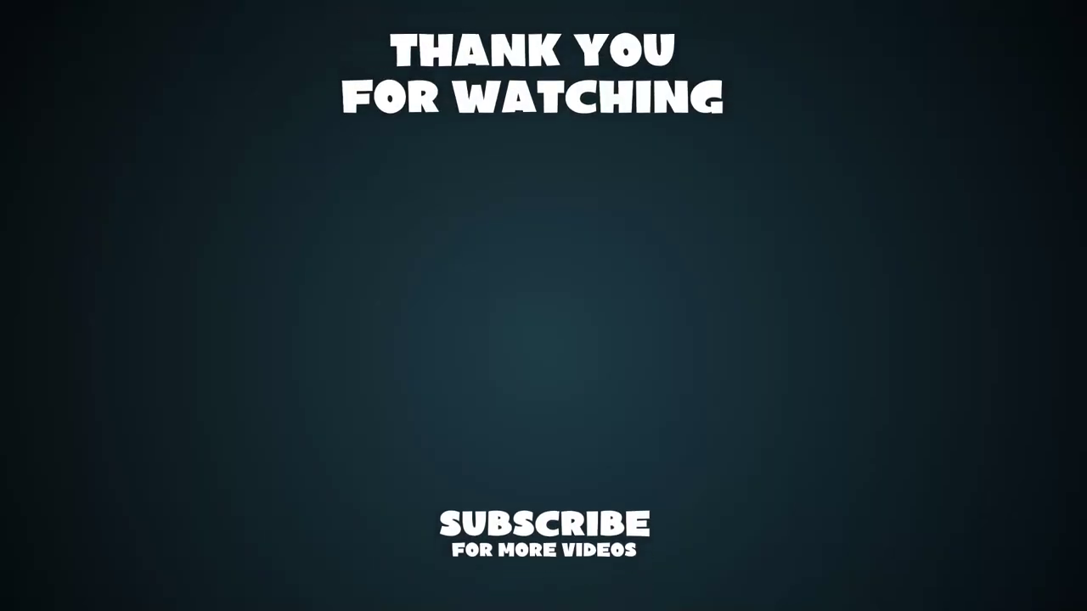